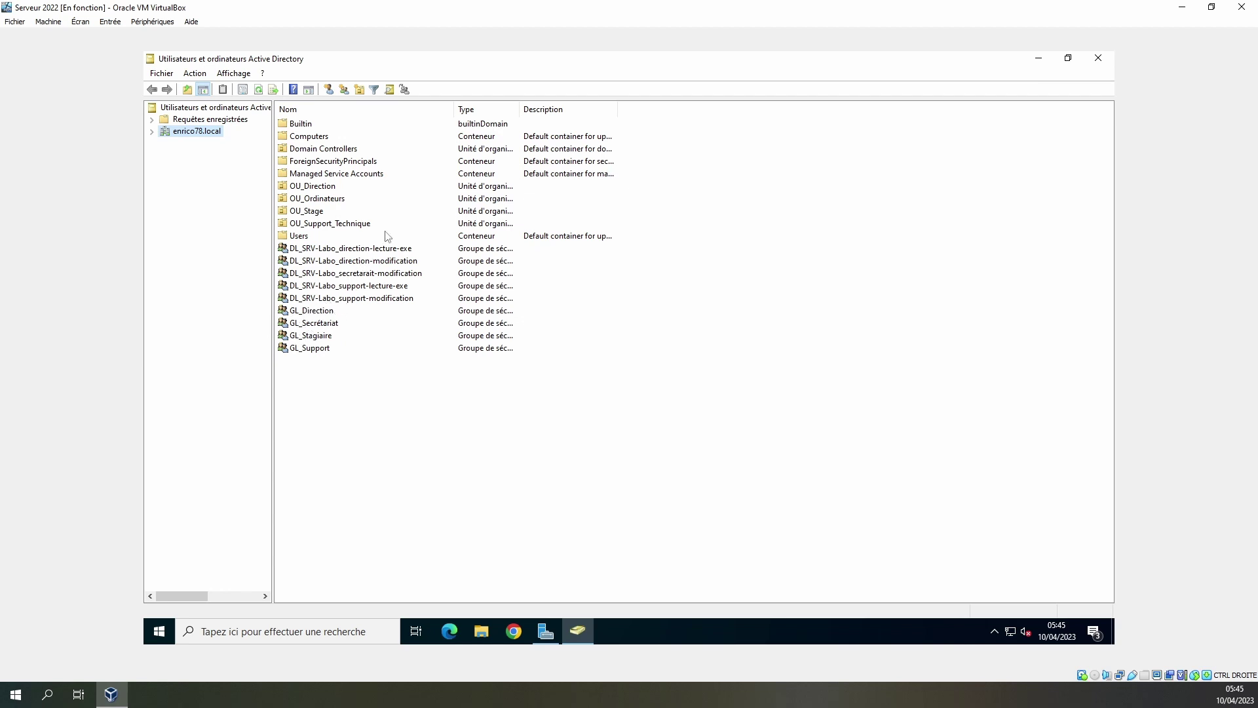
Review the contents of the OU_Direction and OU_Ordinateurs organizational units in the domain, and close Active Directory Users and Computers.
{"action": "left_click", "coordinate": [155, 131]}
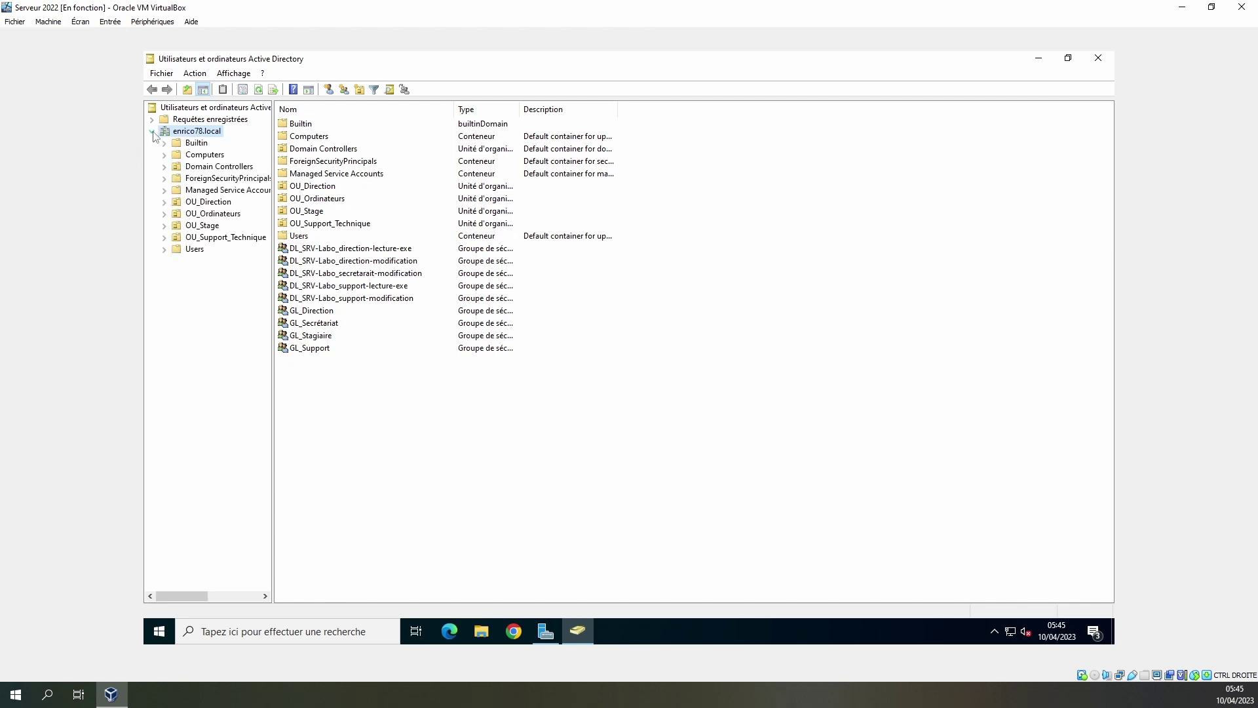
{"action": "left_click", "coordinate": [211, 203]}
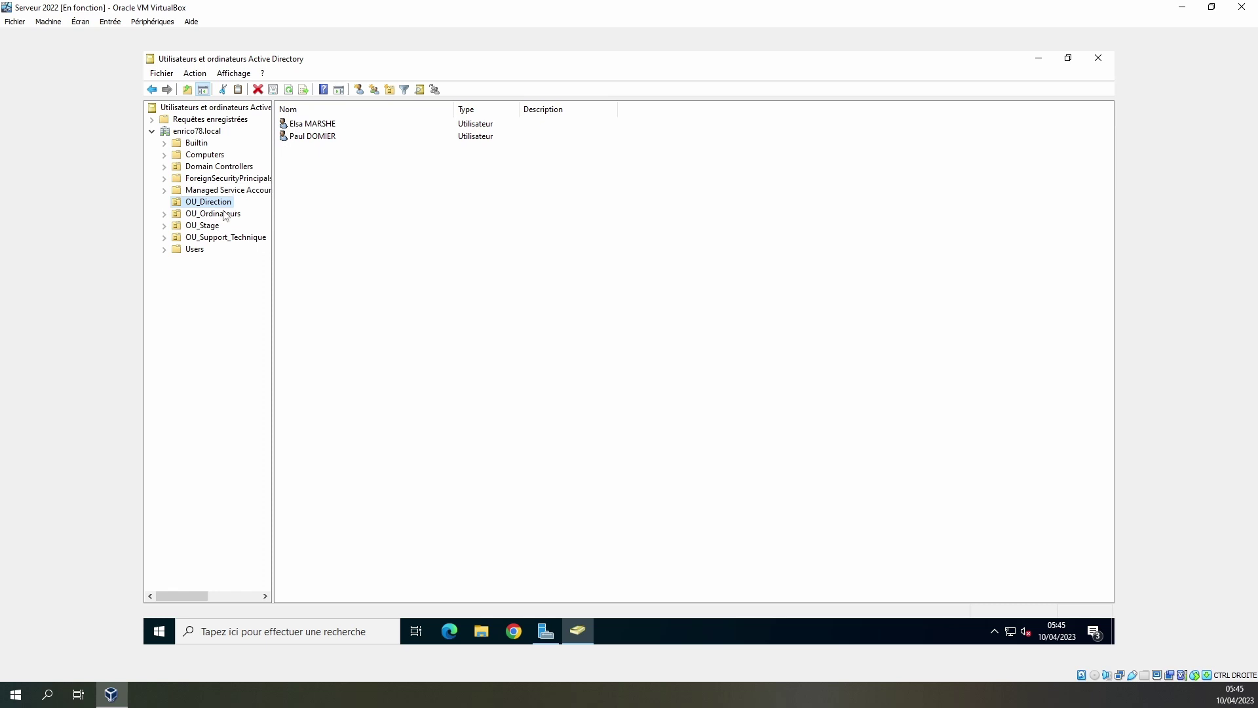
{"action": "left_click", "coordinate": [225, 214]}
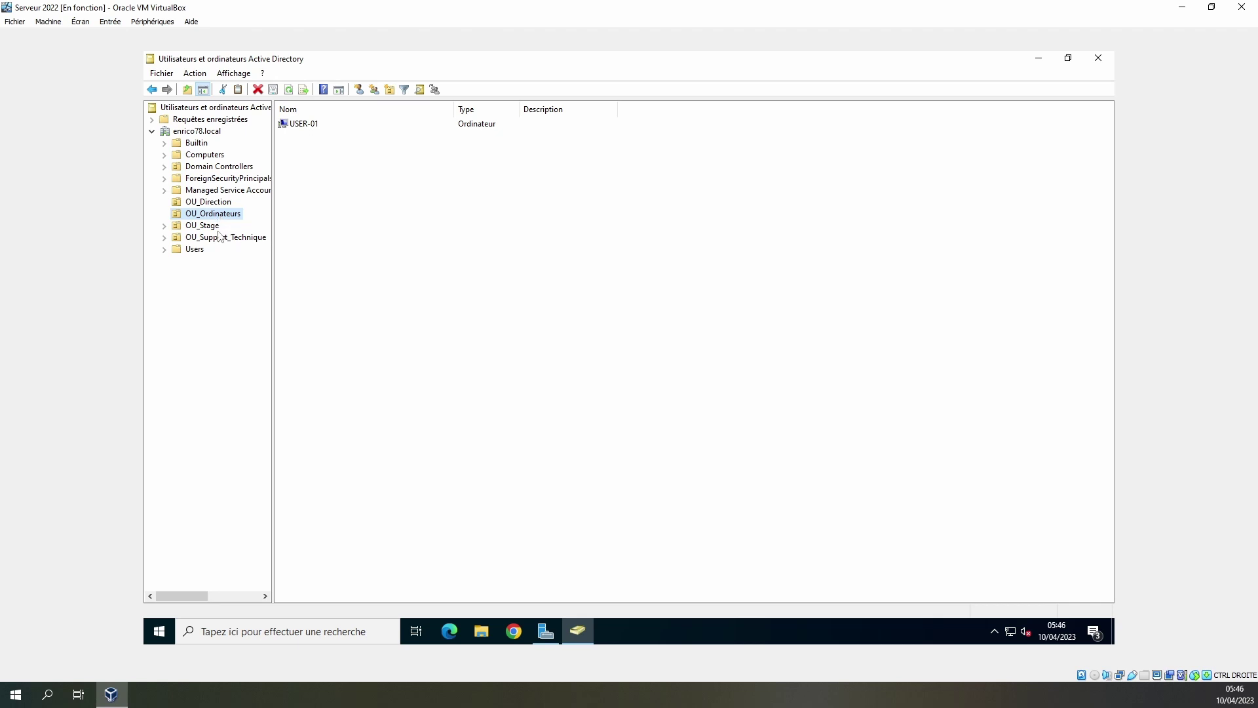
{"action": "left_click", "coordinate": [1098, 63]}
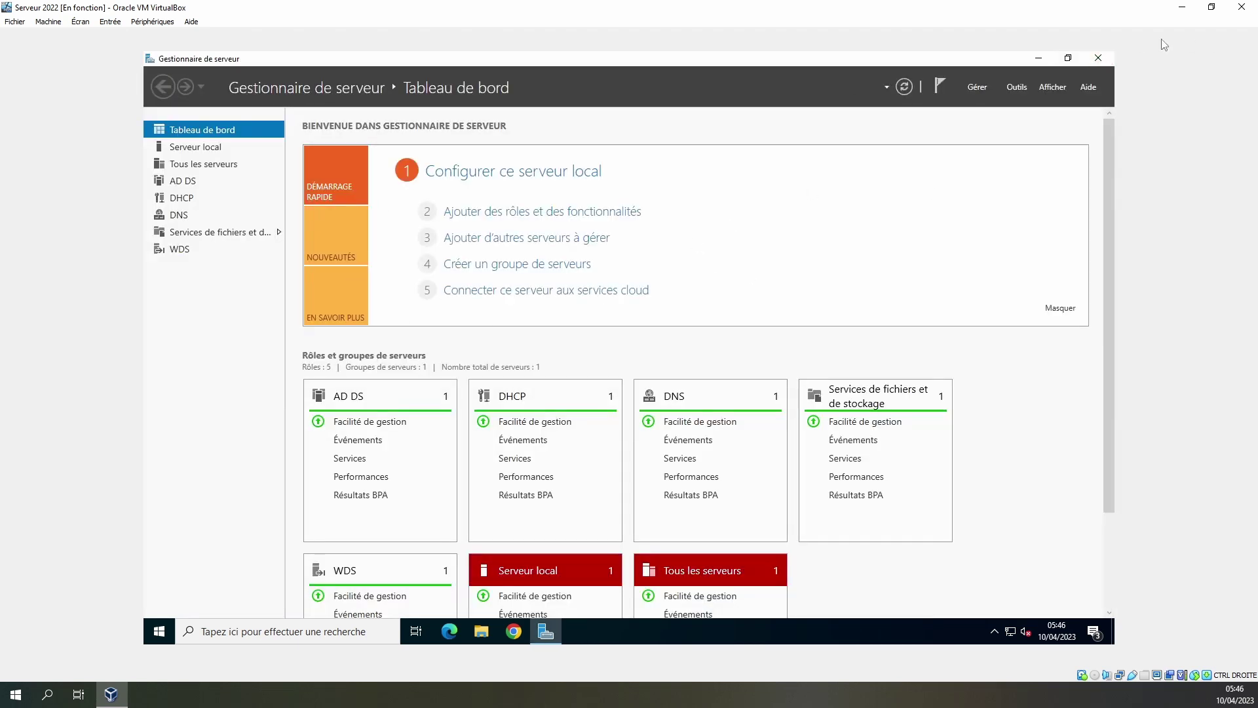
Review the server roles list in the Add Roles and Features wizard, including AD DS and Windows Deployment Services, and cancel the wizard.
{"action": "left_click", "coordinate": [983, 89]}
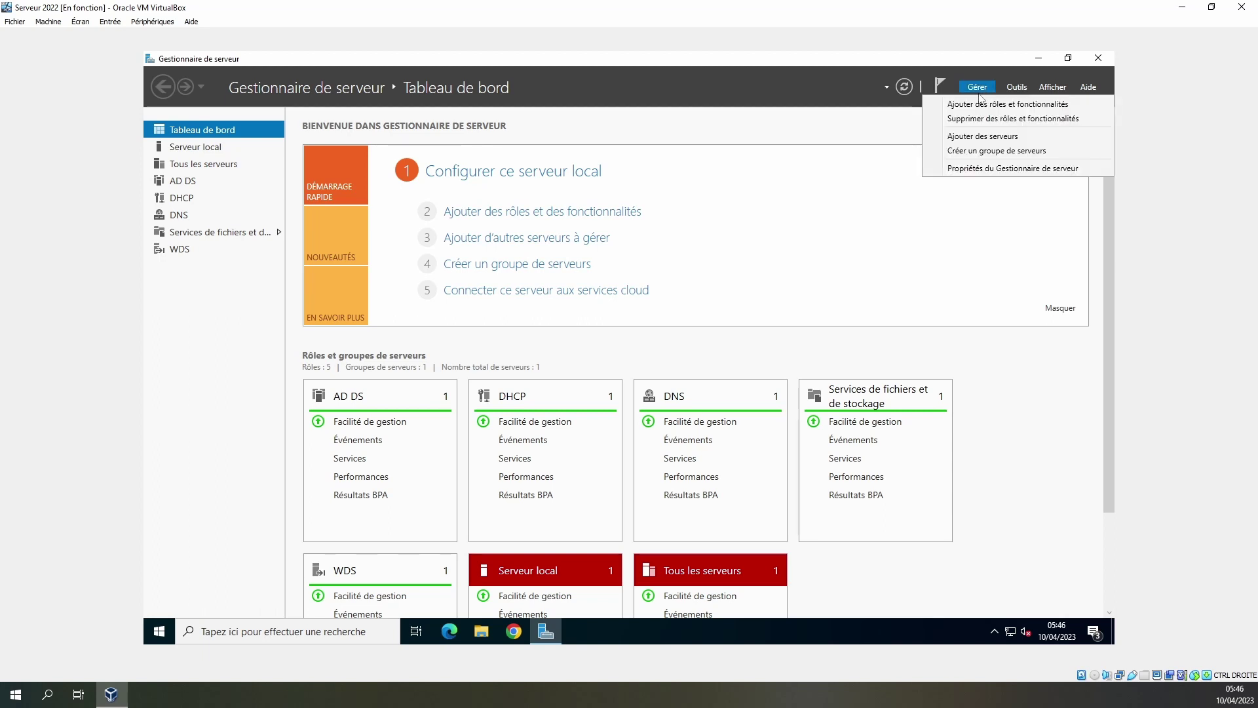
{"action": "left_click", "coordinate": [980, 106]}
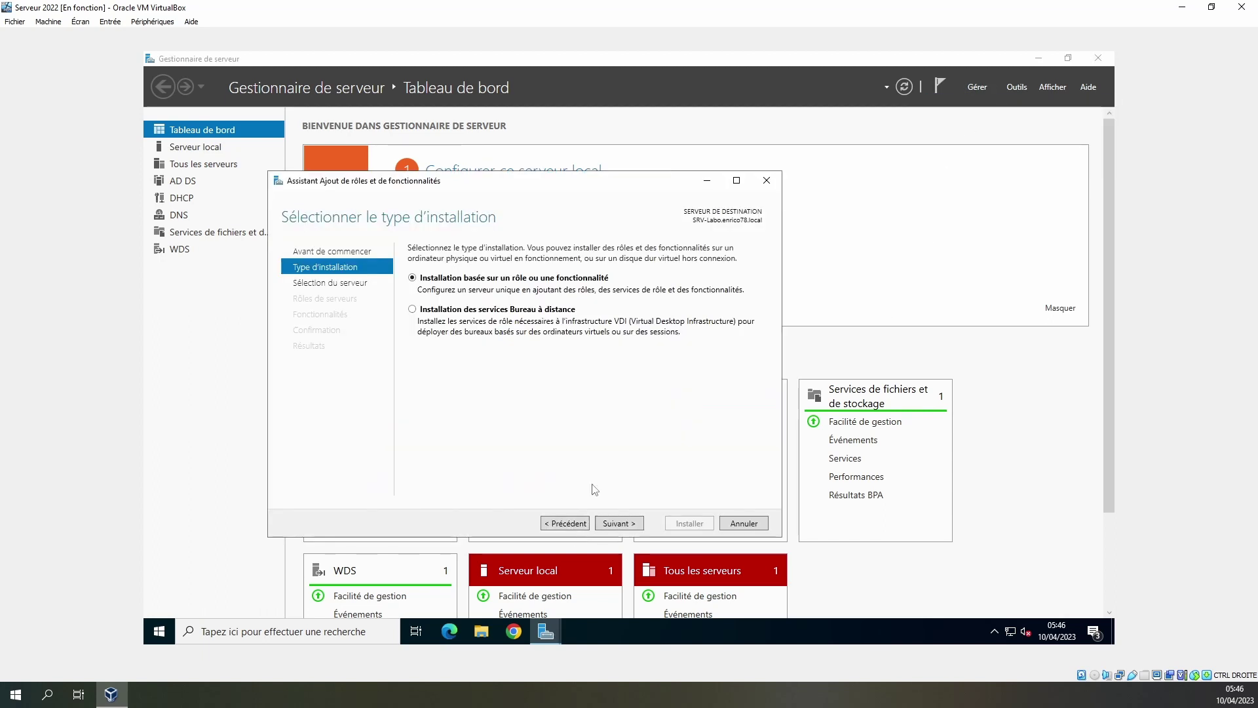
{"action": "left_click", "coordinate": [619, 523]}
{"action": "left_click", "coordinate": [619, 524]}
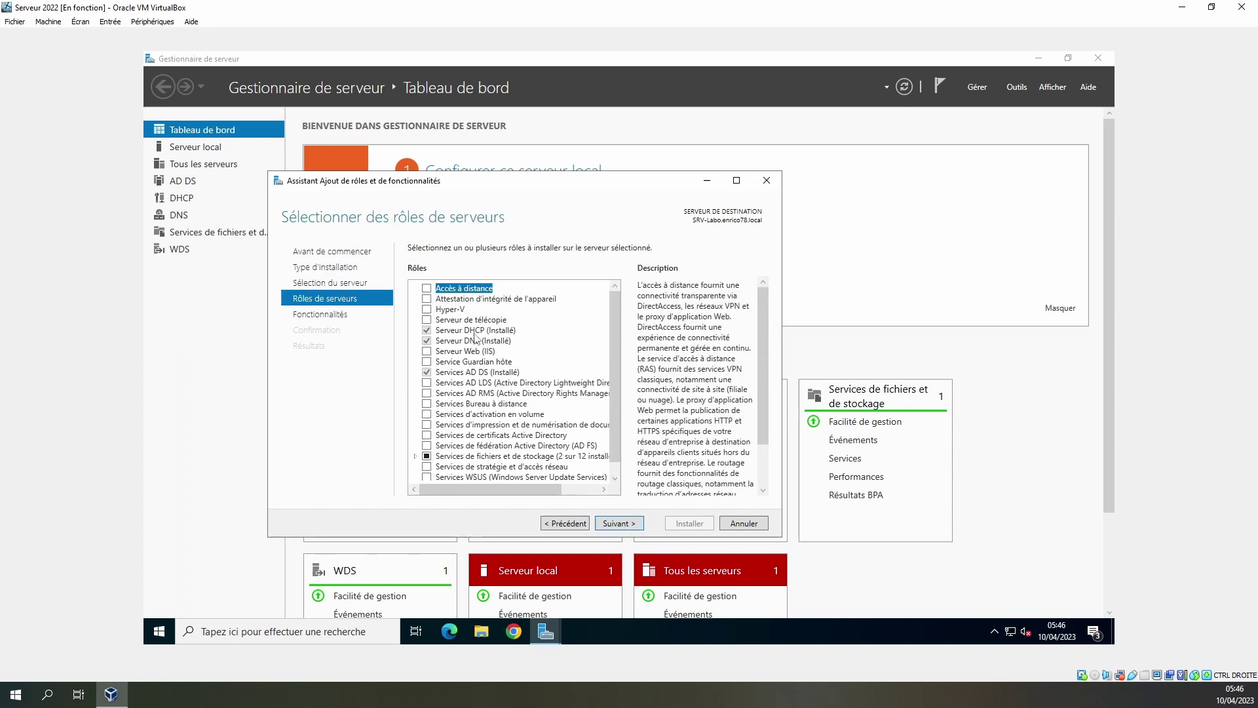
{"action": "left_click", "coordinate": [459, 372]}
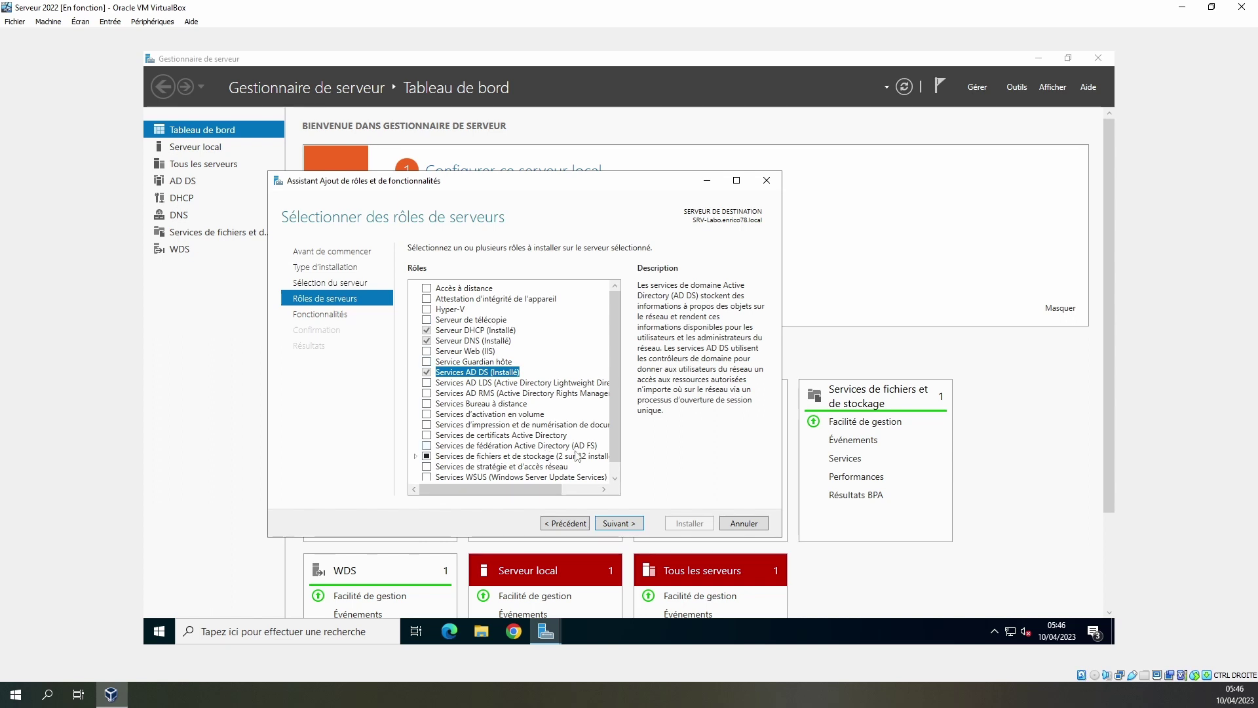
{"action": "left_click", "coordinate": [615, 478]}
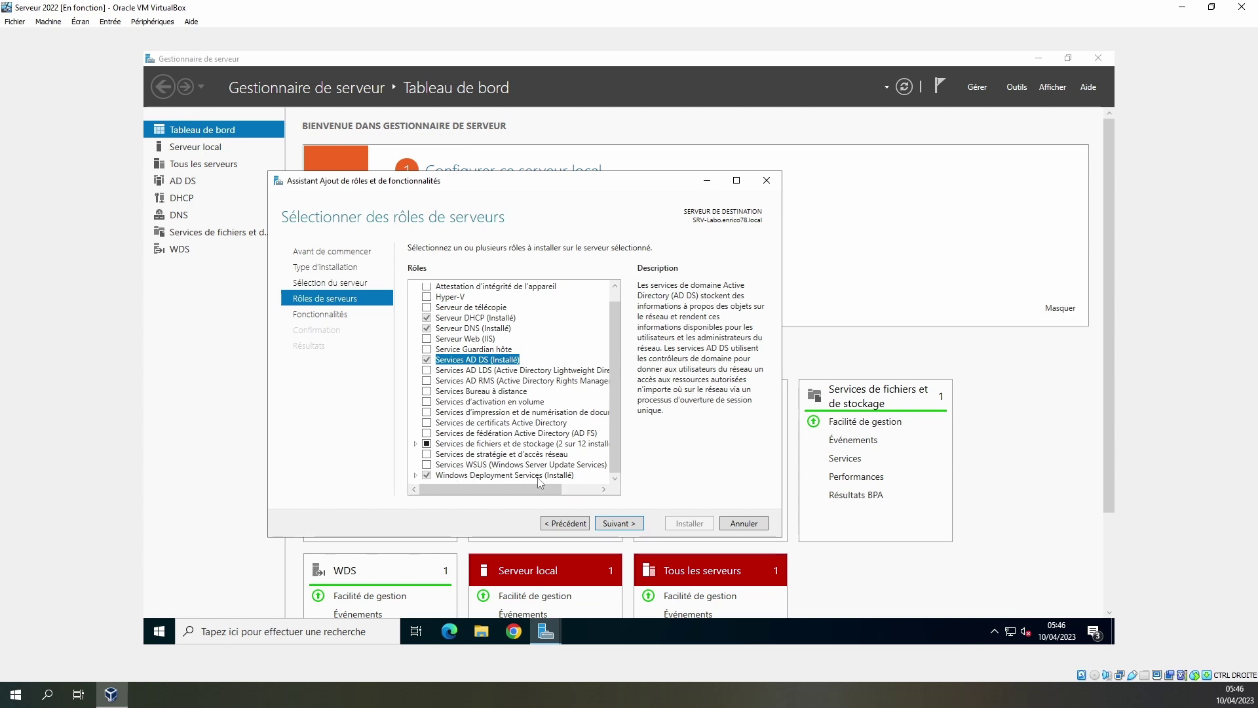
{"action": "left_click", "coordinate": [757, 525]}
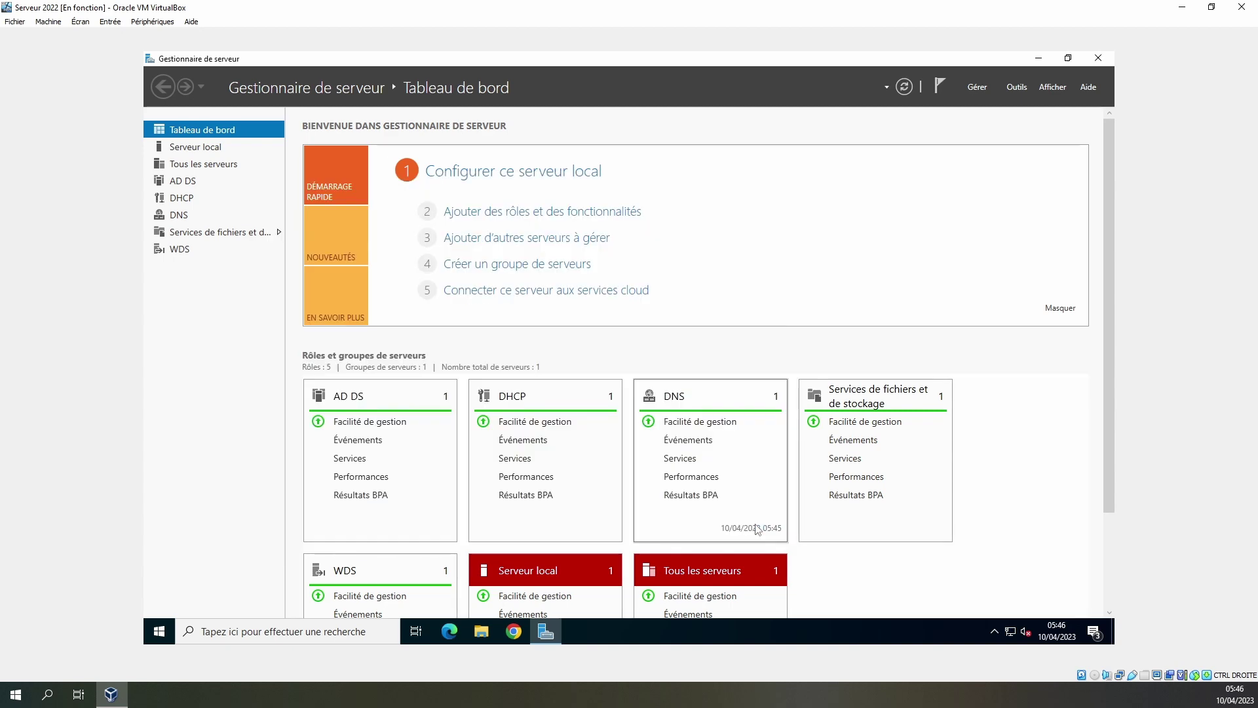
Open the DNS console and examine the User-01, alias (CNAME) and srv-labo host records in the domain's forward lookup zone.
{"action": "left_click", "coordinate": [1021, 93]}
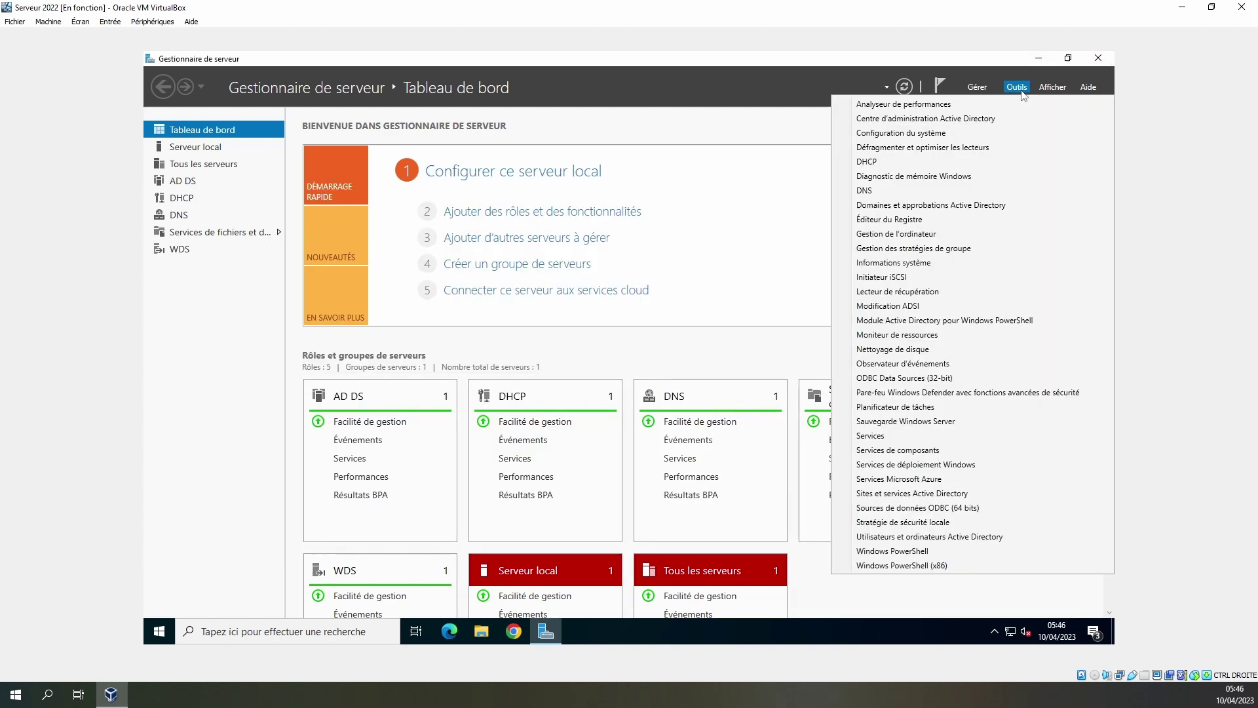
{"action": "left_click", "coordinate": [877, 191]}
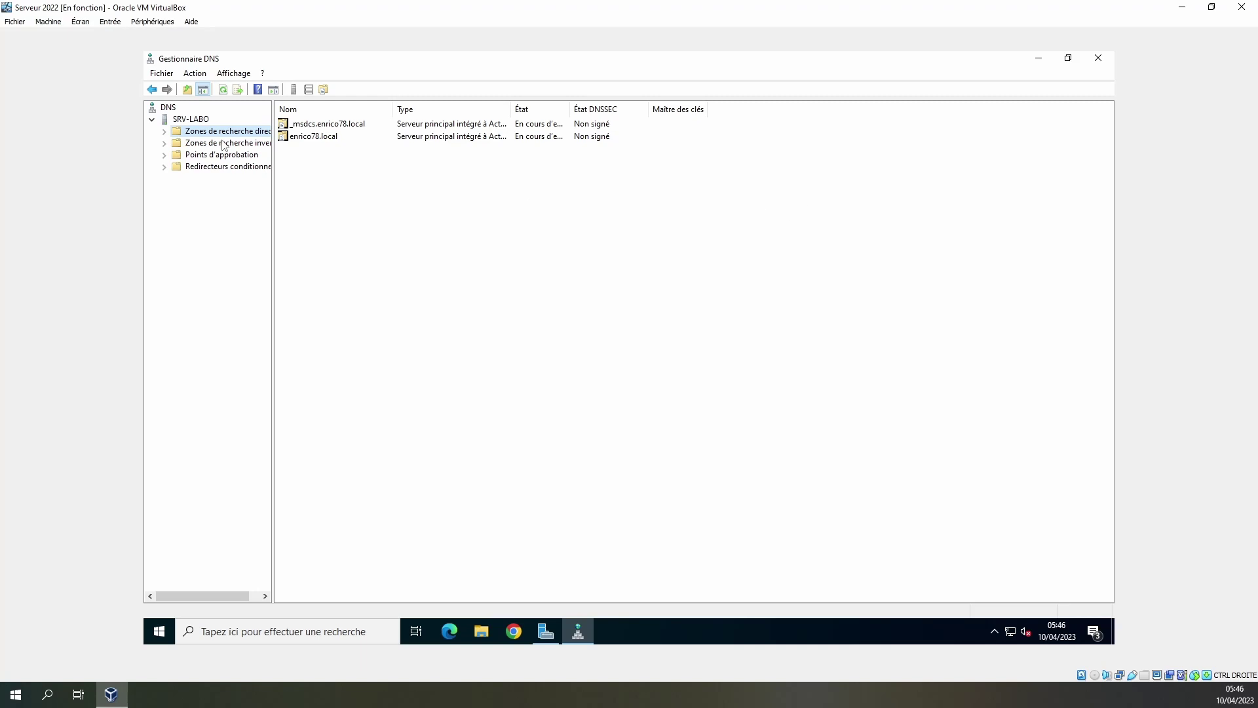
{"action": "double_click", "coordinate": [317, 137]}
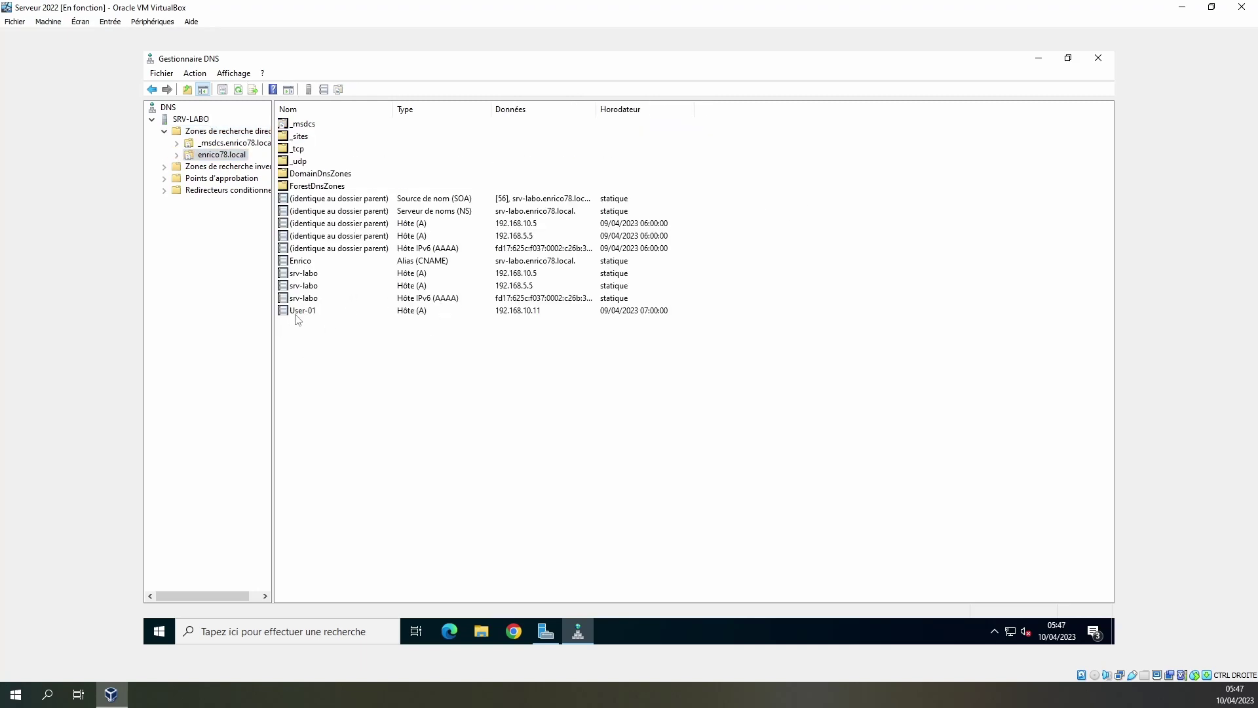
{"action": "left_click", "coordinate": [301, 311]}
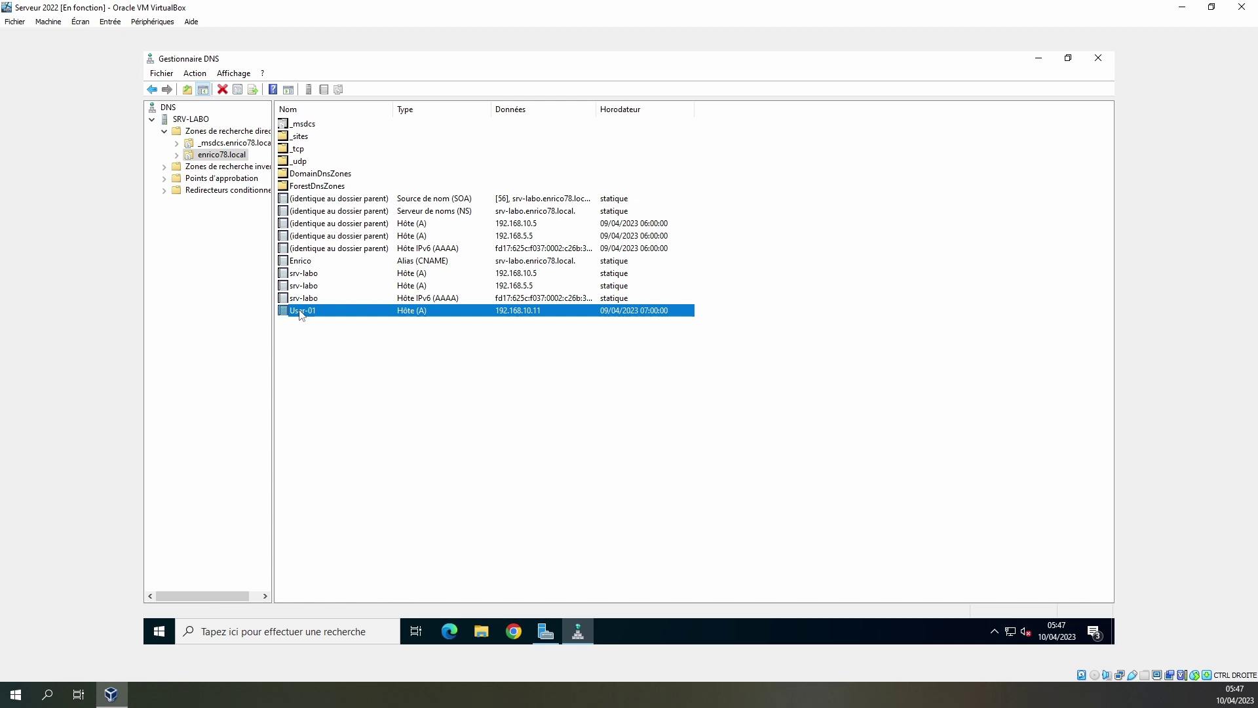
{"action": "left_click", "coordinate": [311, 265]}
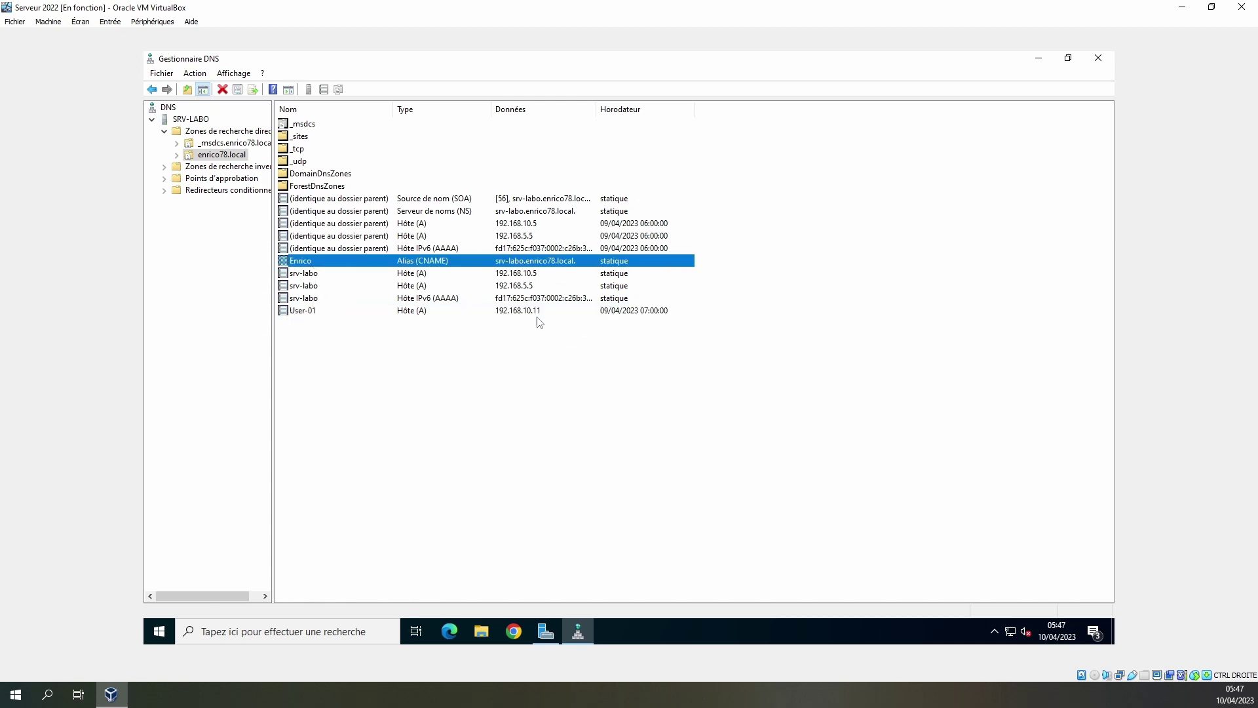
{"action": "left_click", "coordinate": [533, 275]}
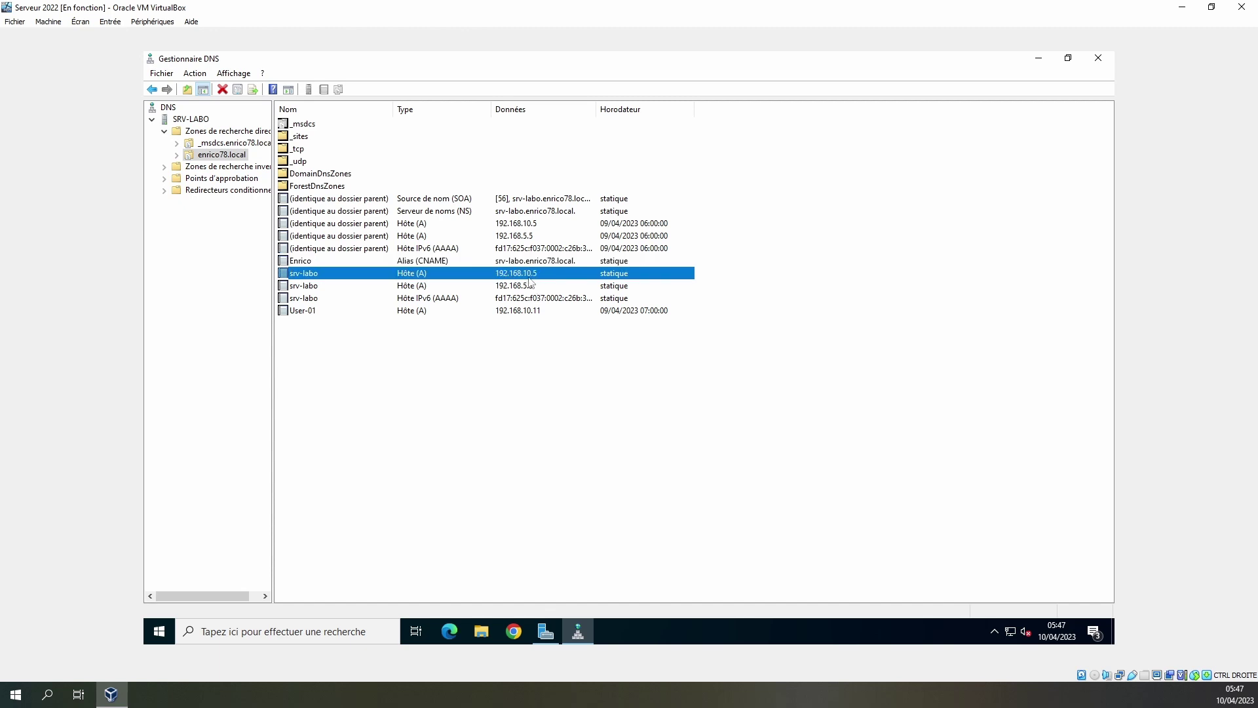
{"action": "left_click", "coordinate": [519, 292]}
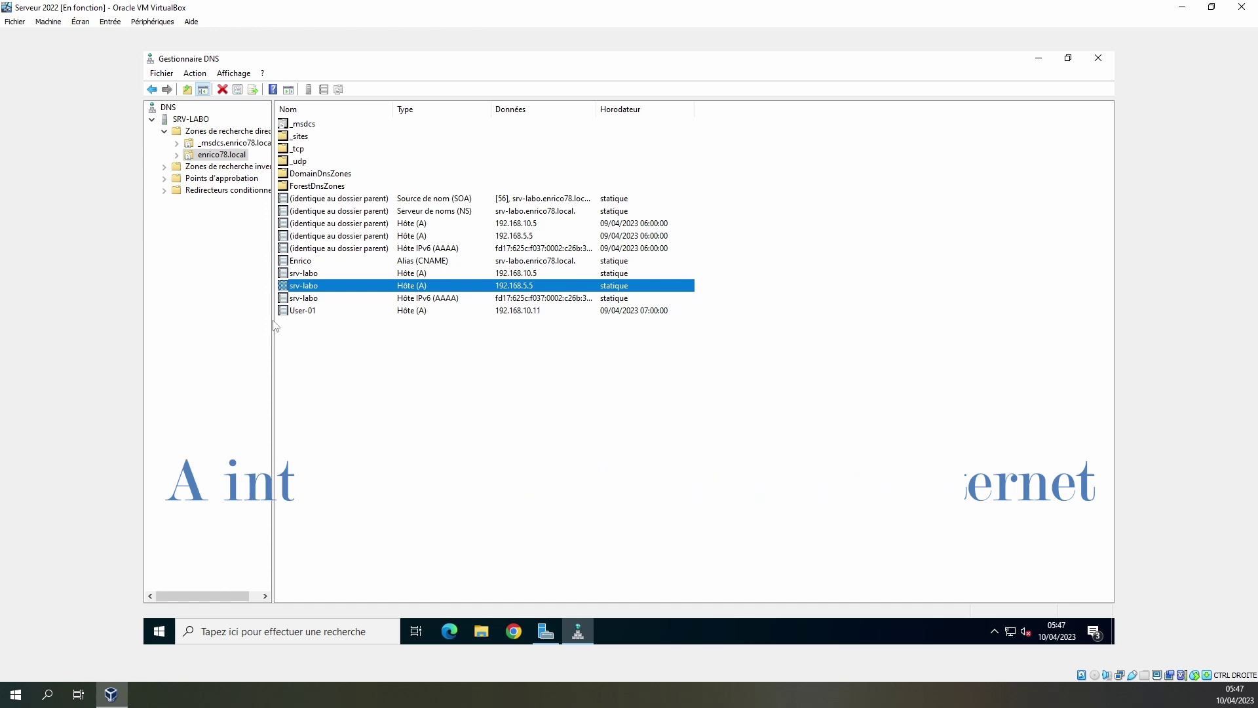
{"action": "left_click", "coordinate": [300, 313]}
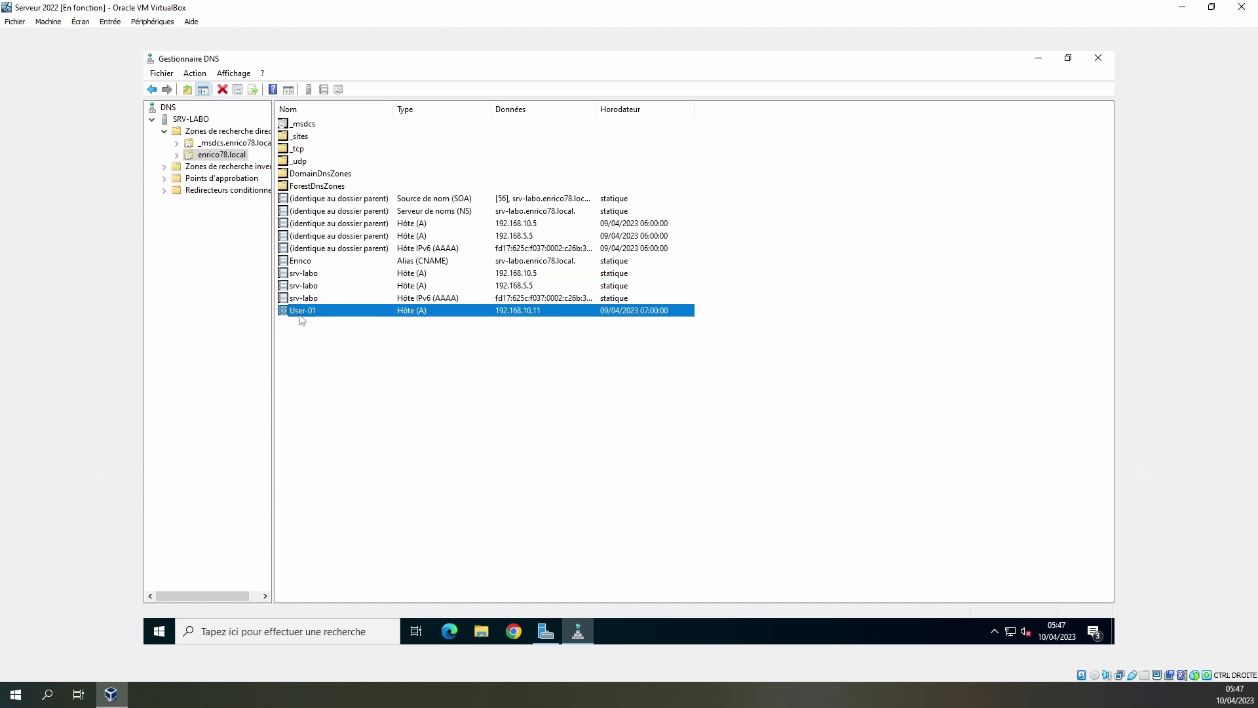
Examine the pointer records in the 10.168.192.in-addr.arpa reverse lookup zone and close the DNS console.
{"action": "double_click", "coordinate": [226, 166]}
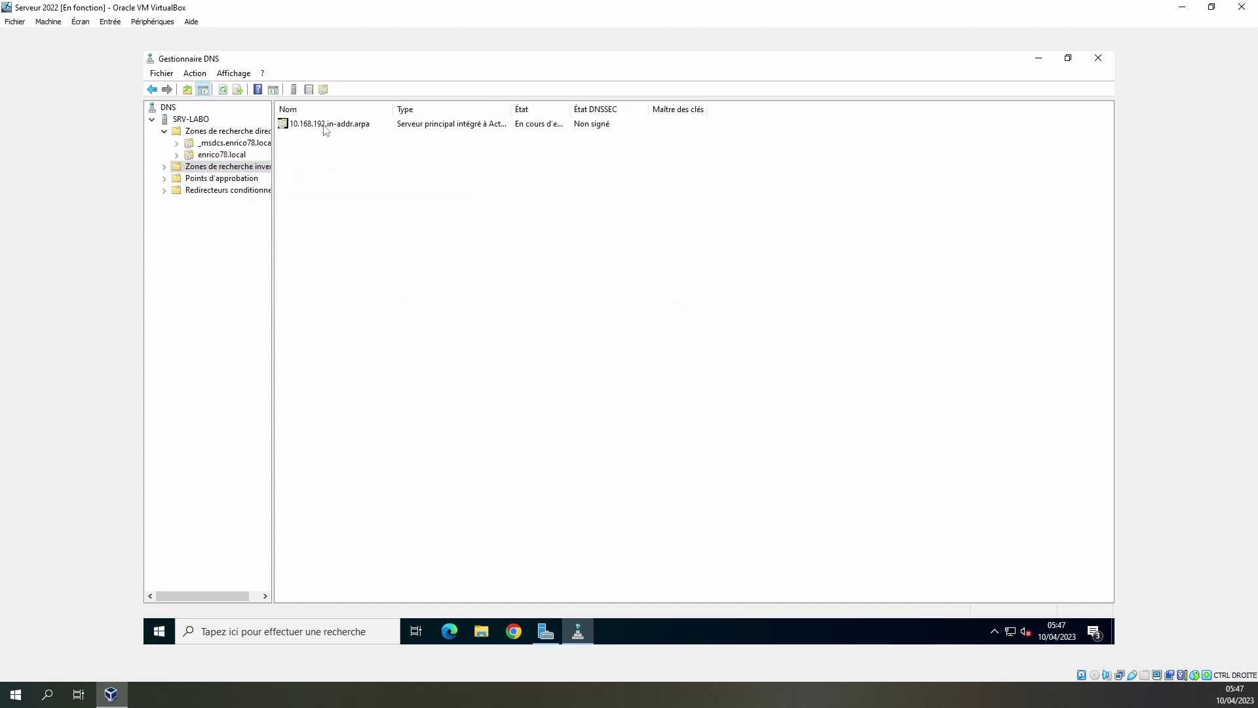
{"action": "double_click", "coordinate": [323, 125]}
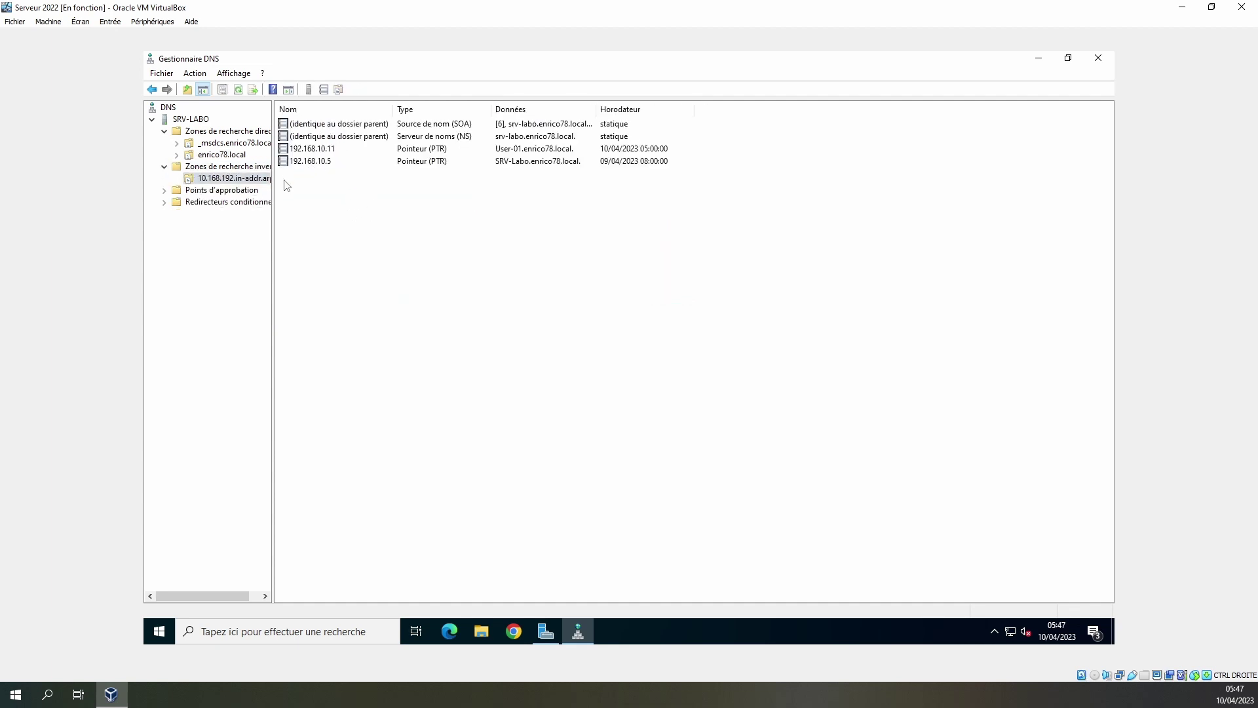
{"action": "key", "text": "alt+F4"}
Open the DHCP console and view the address leases of the IPv4 Laboratoire scope.
{"action": "left_click", "coordinate": [1017, 87]}
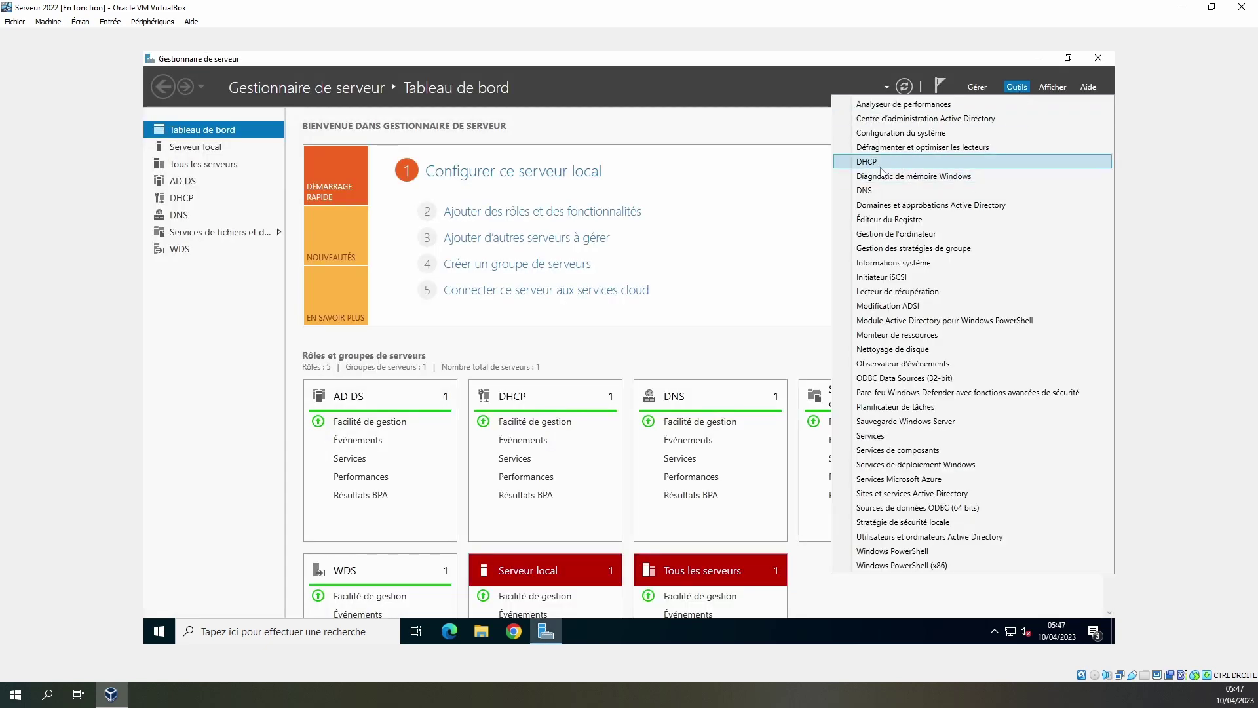
{"action": "left_click", "coordinate": [881, 163]}
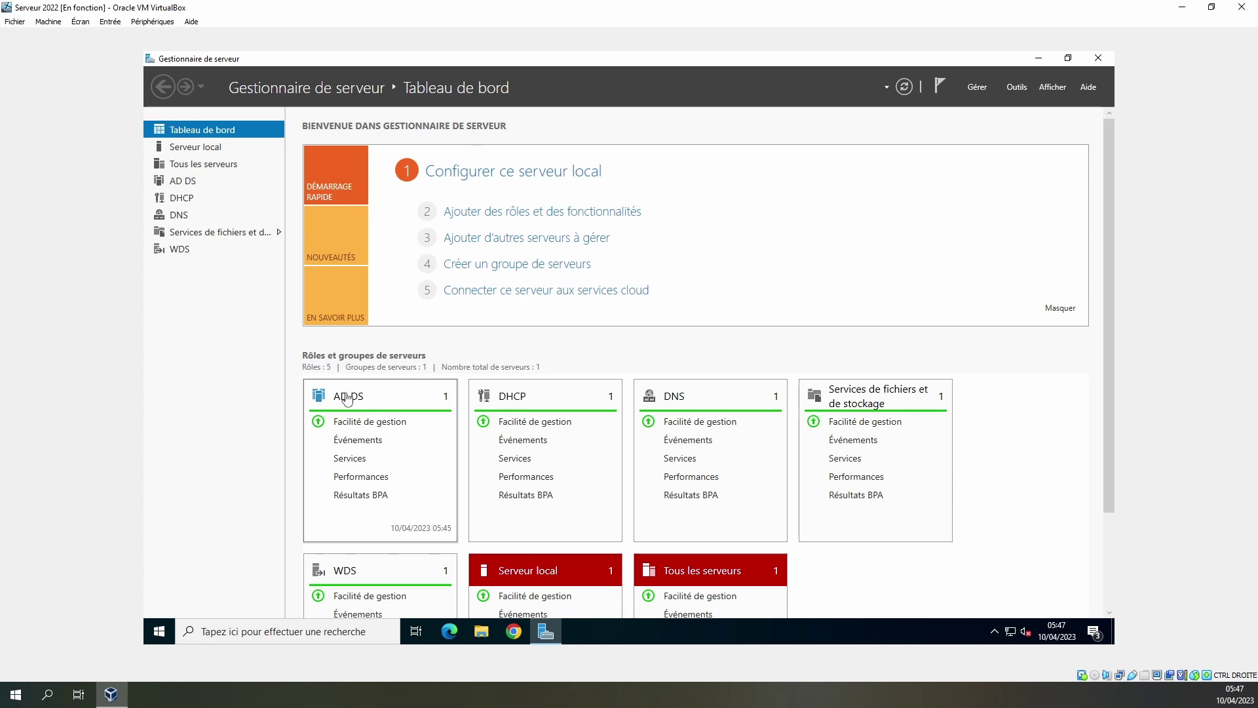
{"action": "double_click", "coordinate": [192, 130]}
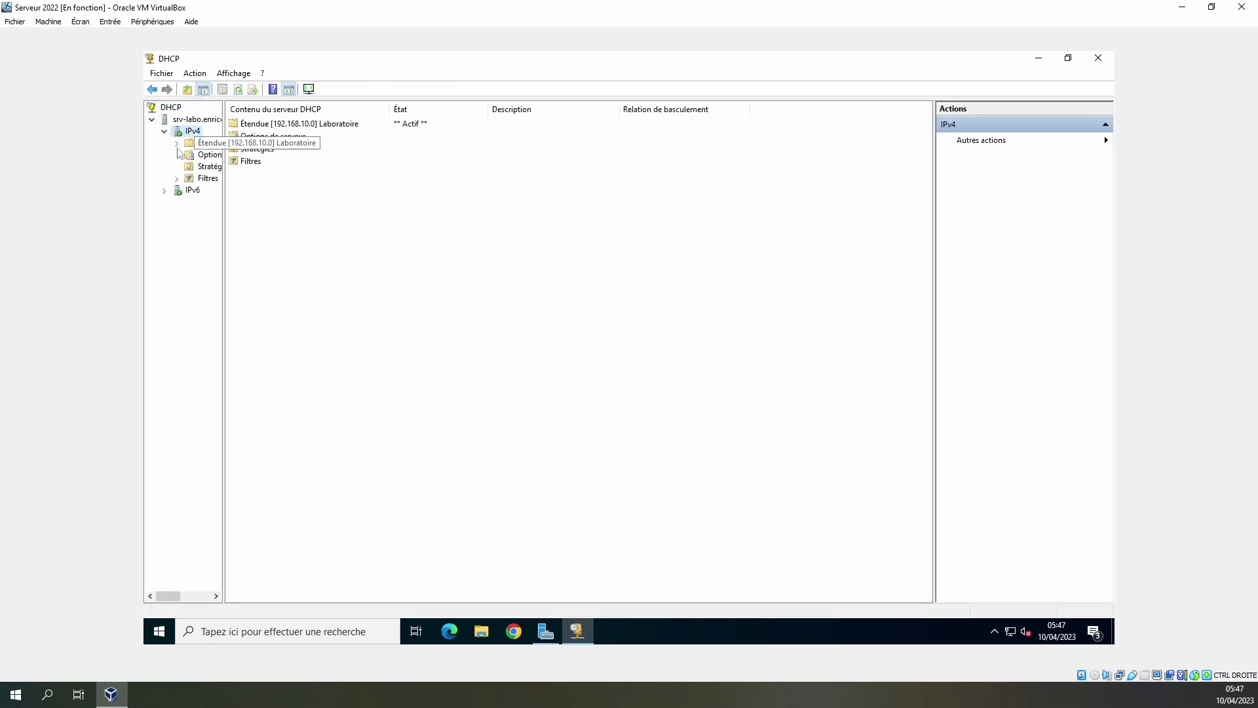
{"action": "double_click", "coordinate": [210, 142]}
{"action": "double_click", "coordinate": [268, 136]}
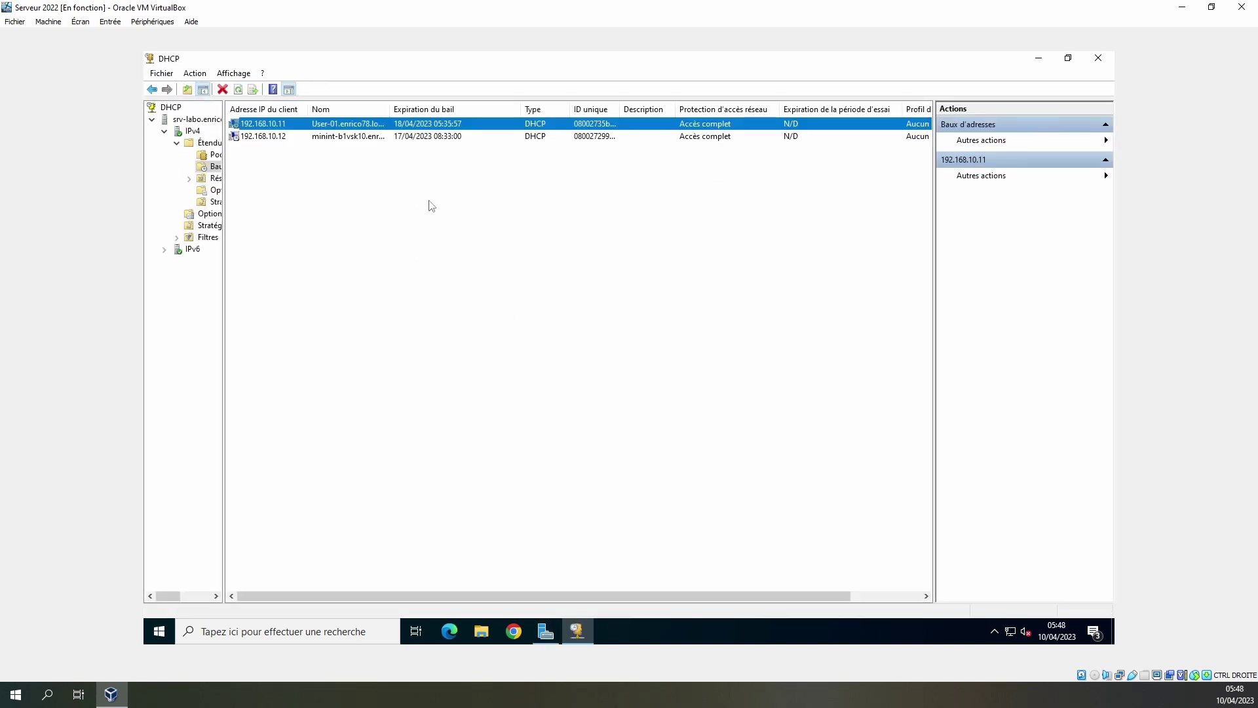
Examine the Laboratoire scope options, including 003 Routeur and 060 PXEClient, and close the DHCP console.
{"action": "left_click", "coordinate": [214, 189]}
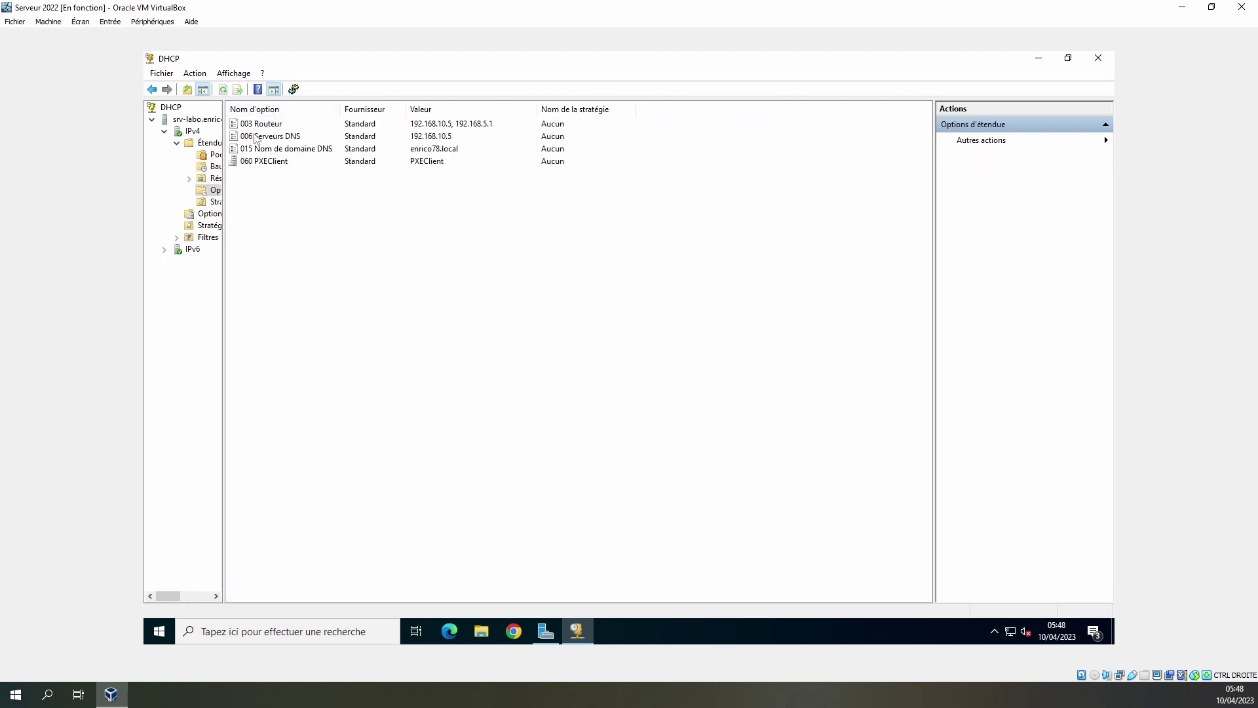
{"action": "left_click", "coordinate": [271, 126]}
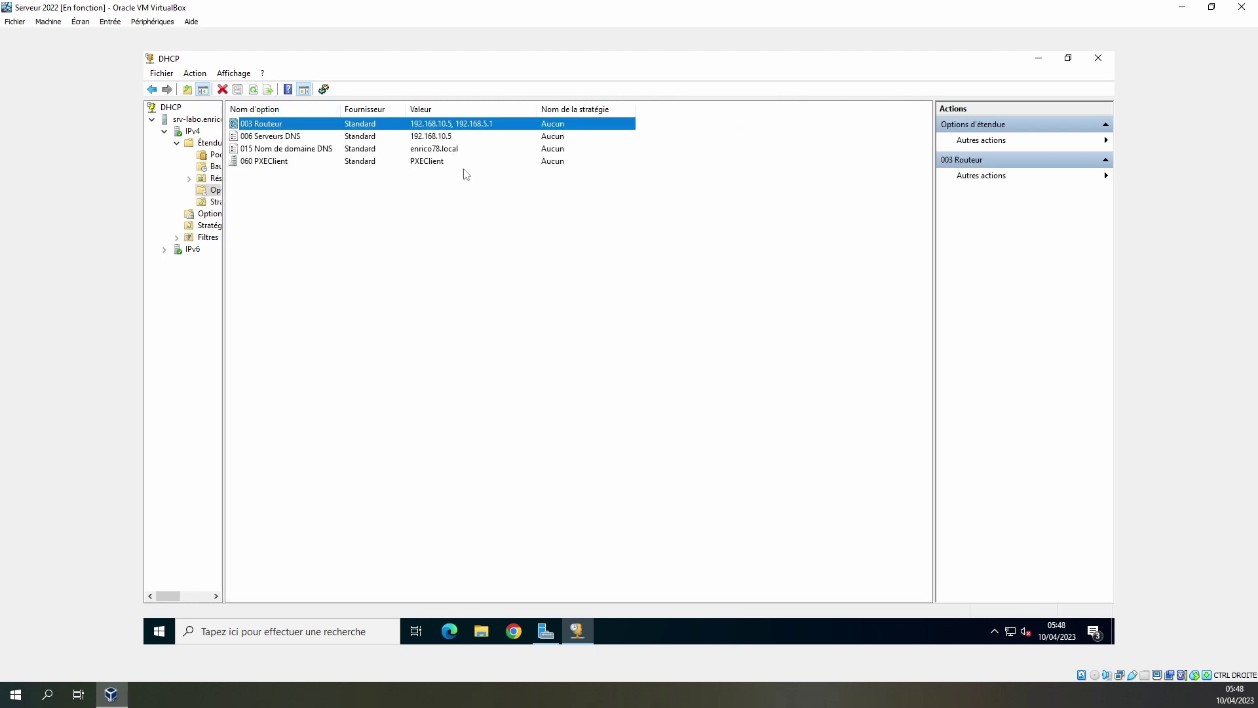
{"action": "left_click", "coordinate": [264, 164]}
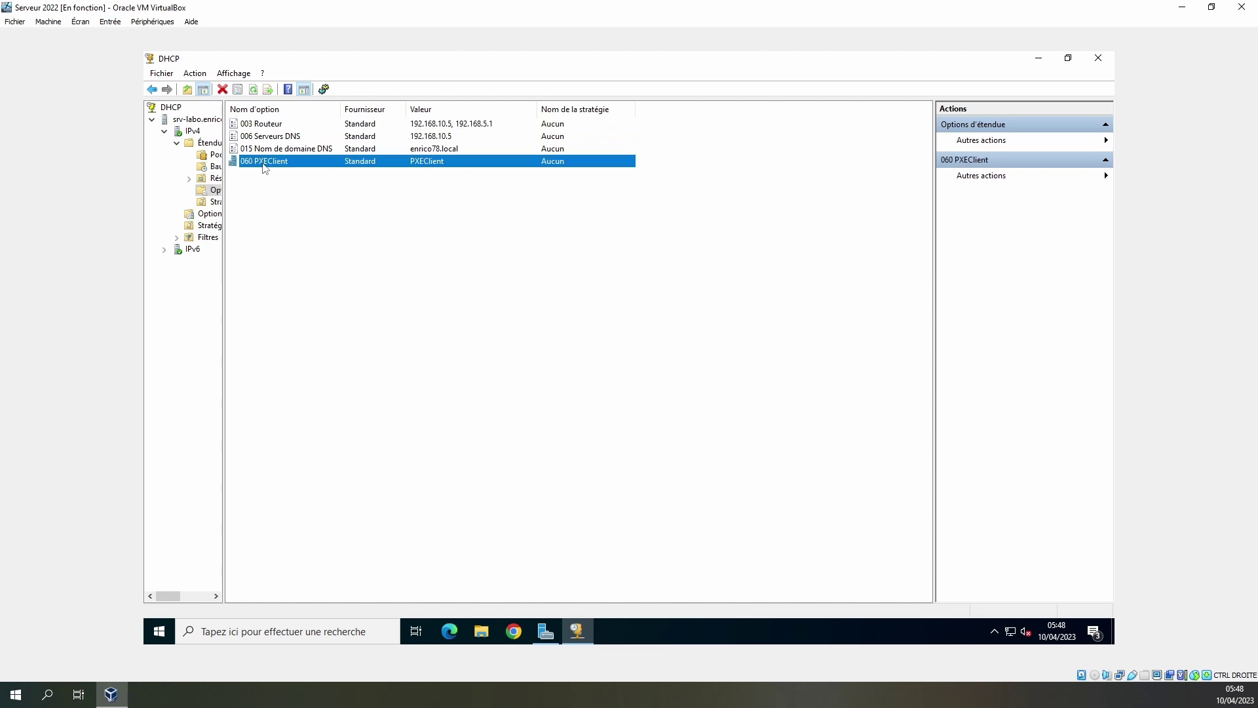
{"action": "left_click", "coordinate": [1100, 58]}
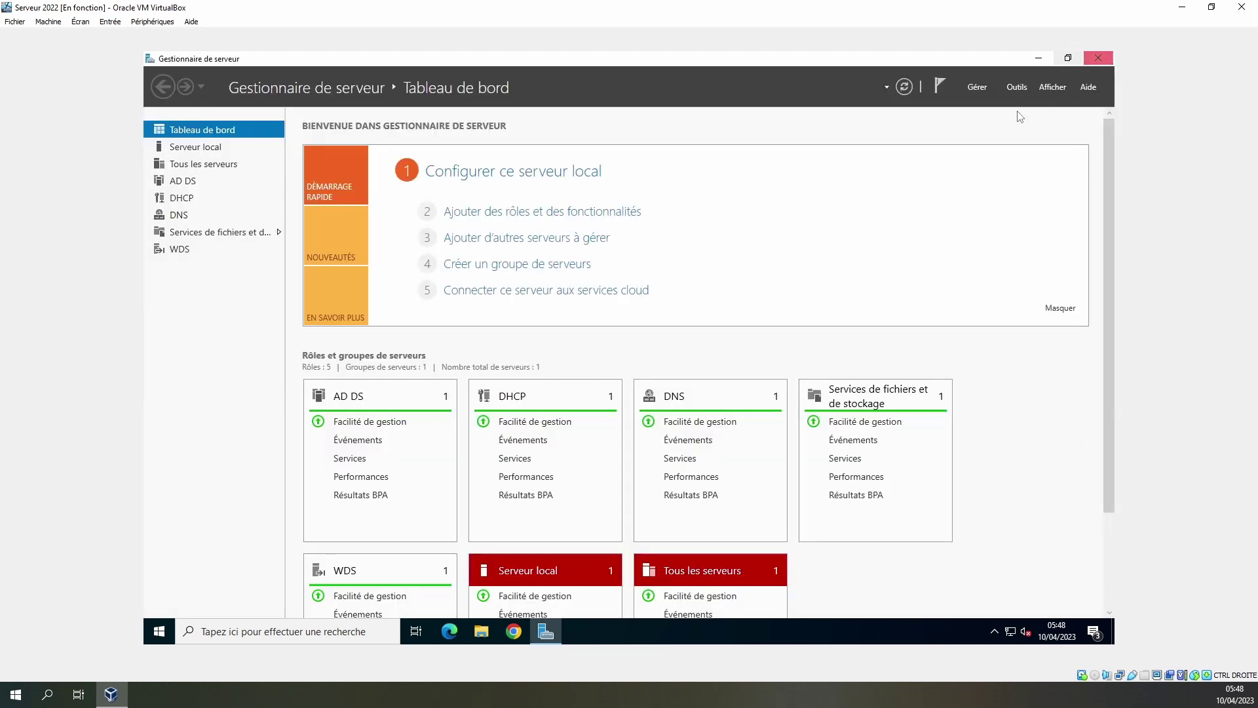
Open Windows Deployment Services and examine the Windows 10 installation images and the boot images on the SRV-Labo server.
{"action": "left_click", "coordinate": [1016, 87]}
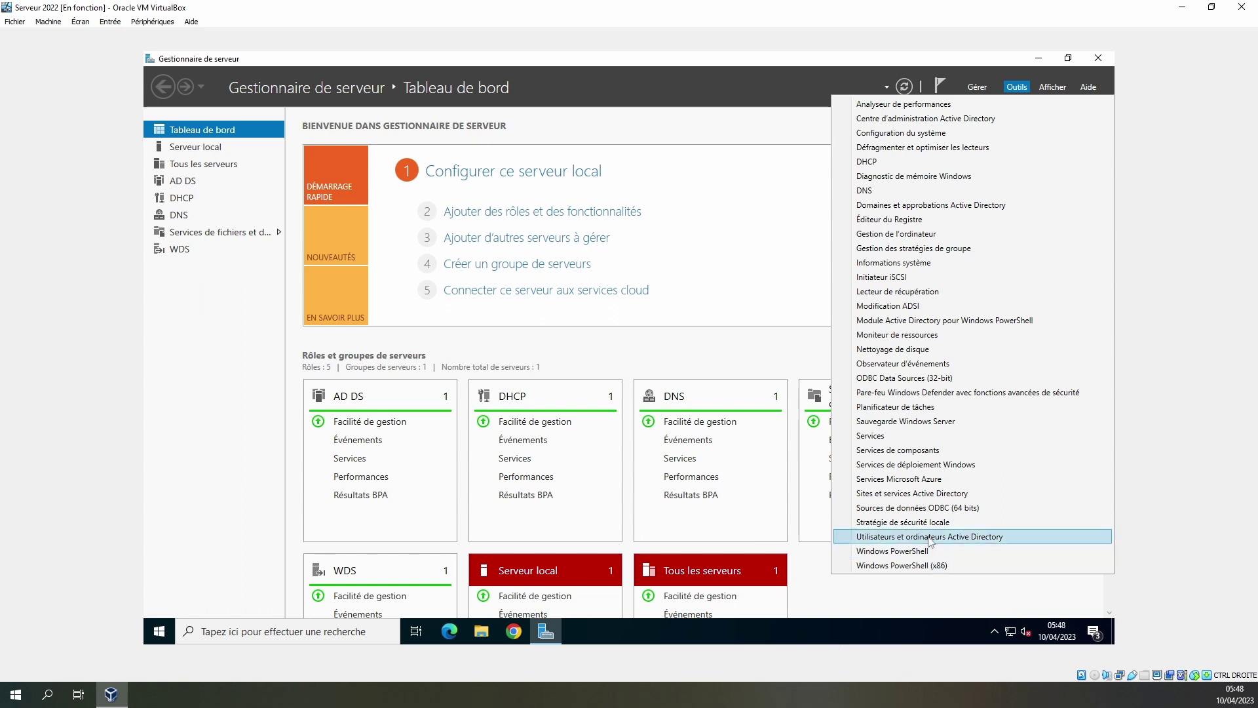
{"action": "left_click", "coordinate": [951, 465]}
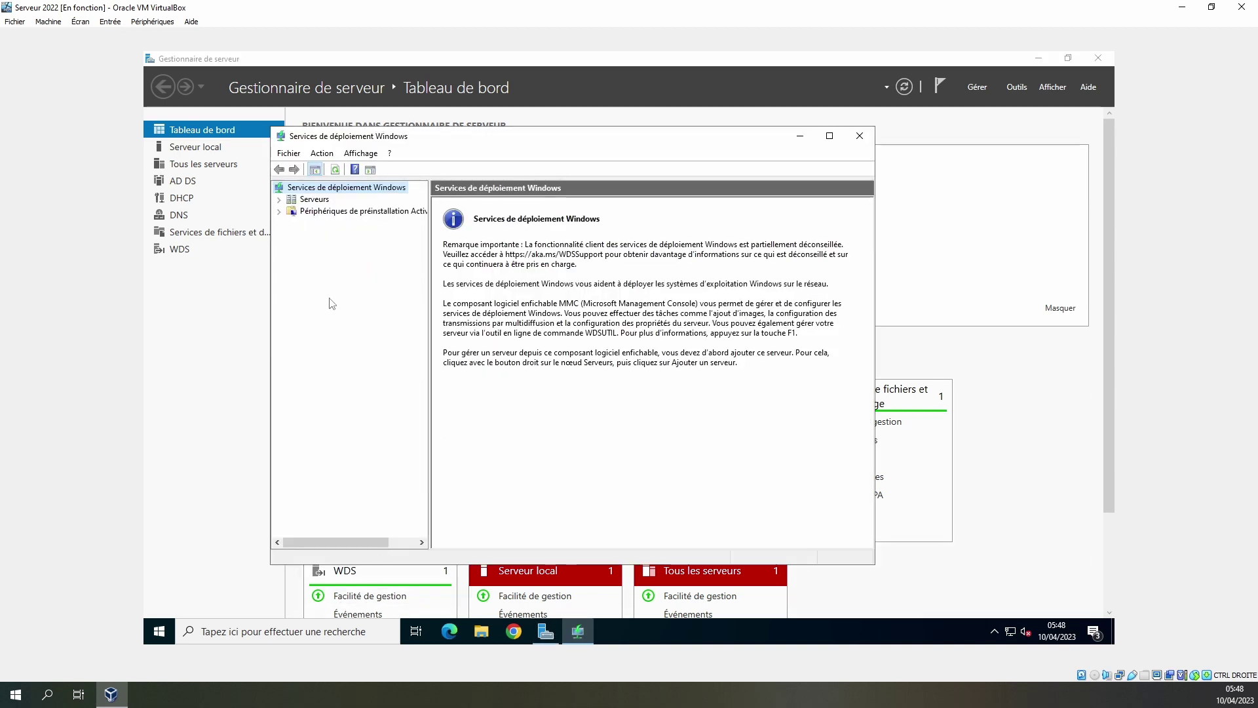
{"action": "left_click", "coordinate": [279, 200]}
{"action": "left_click", "coordinate": [292, 211]}
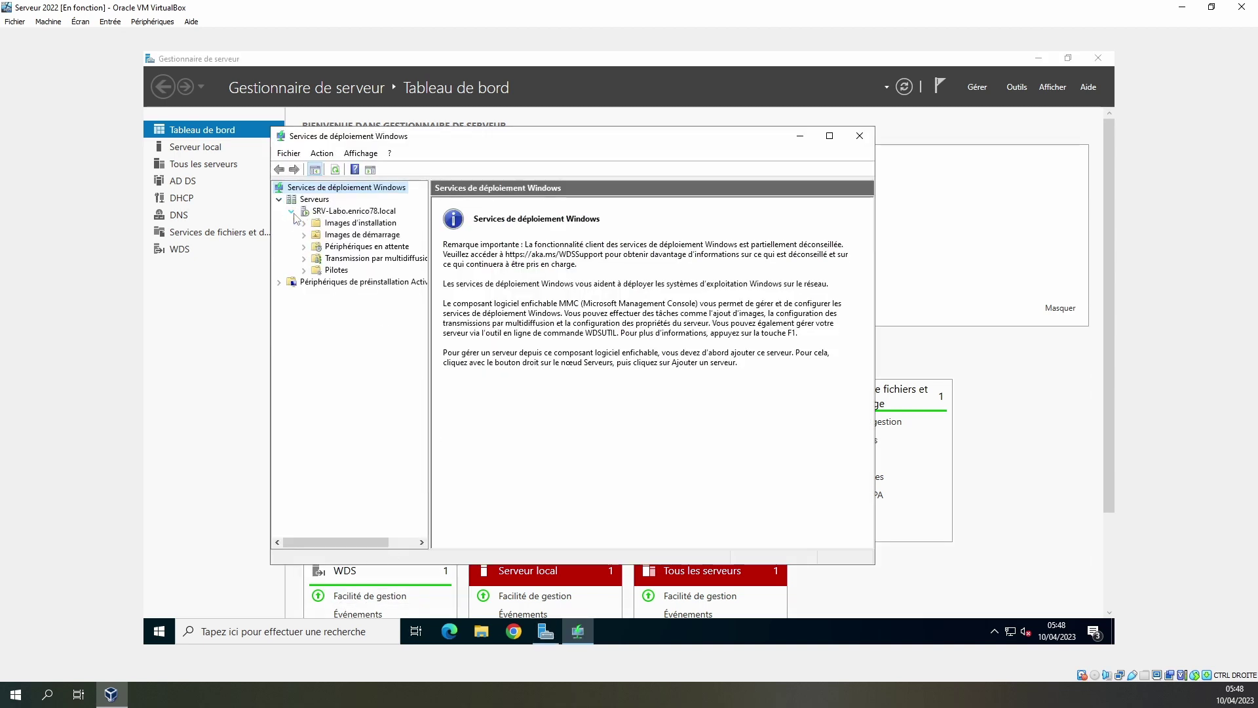
{"action": "left_click", "coordinate": [352, 227]}
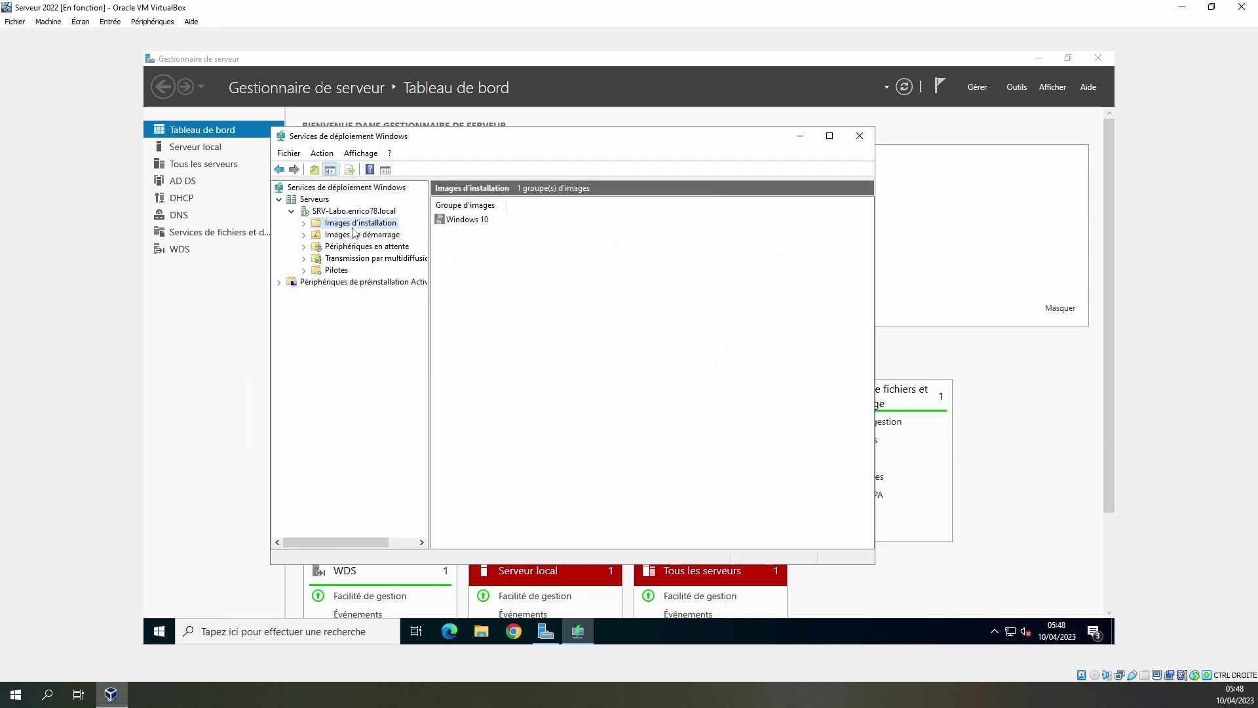
{"action": "double_click", "coordinate": [470, 223]}
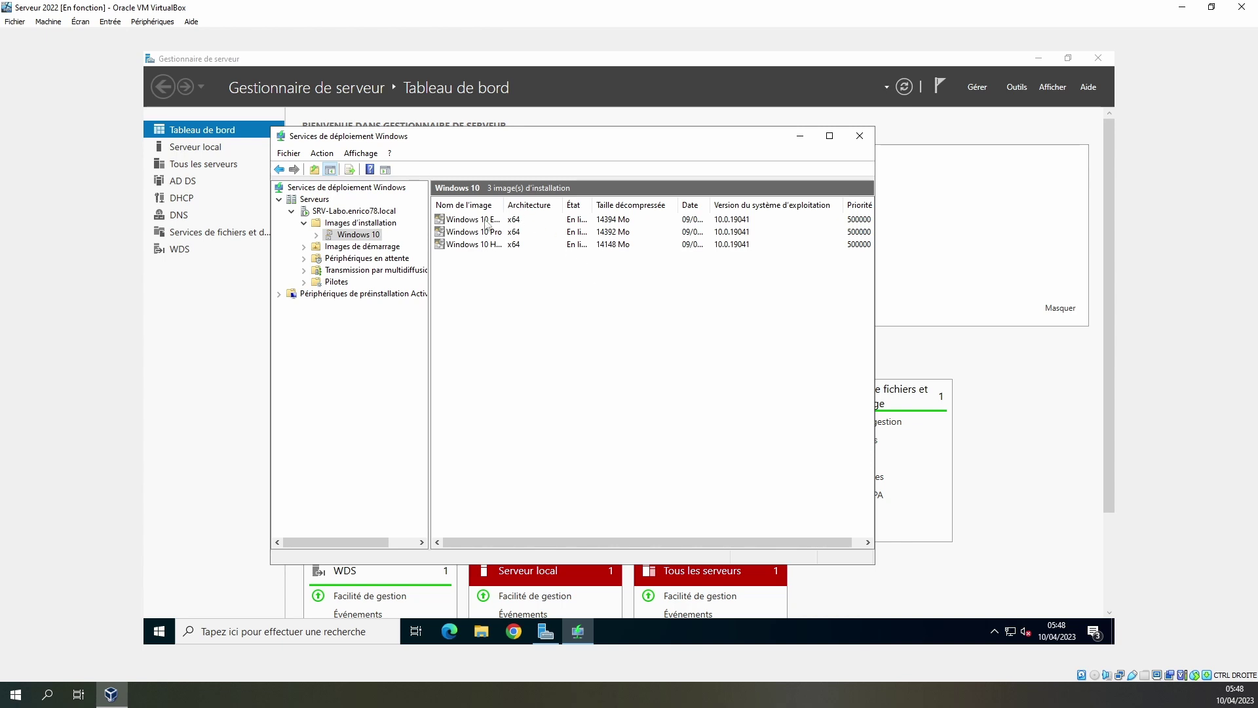
{"action": "double_click", "coordinate": [502, 206]}
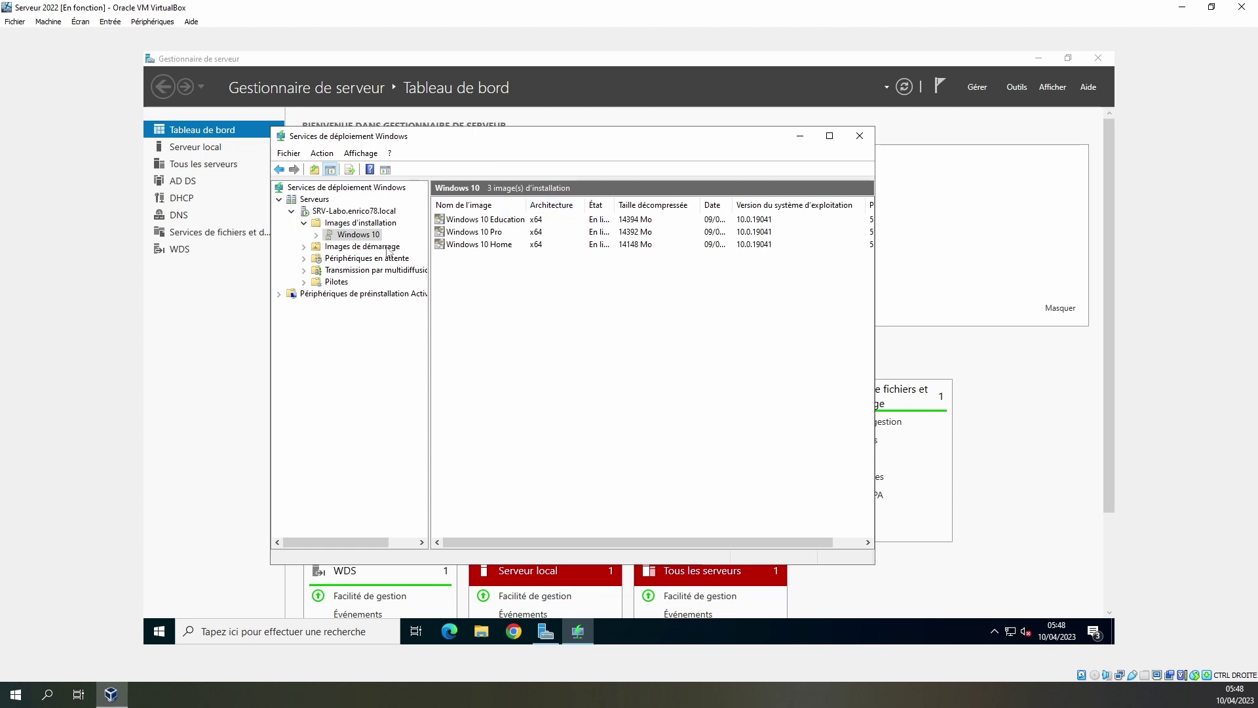
{"action": "left_click", "coordinate": [386, 247]}
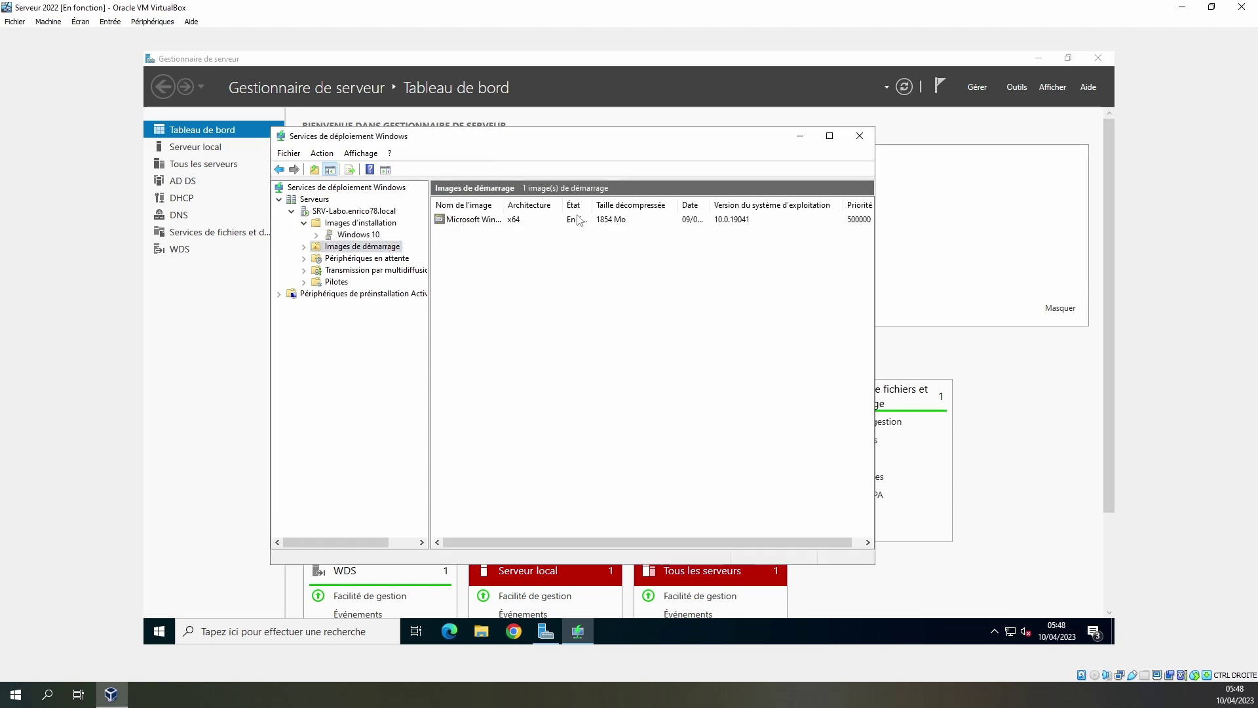
Widen the image name column in the boot images list and close the Windows Deployment Services console.
{"action": "double_click", "coordinate": [504, 205]}
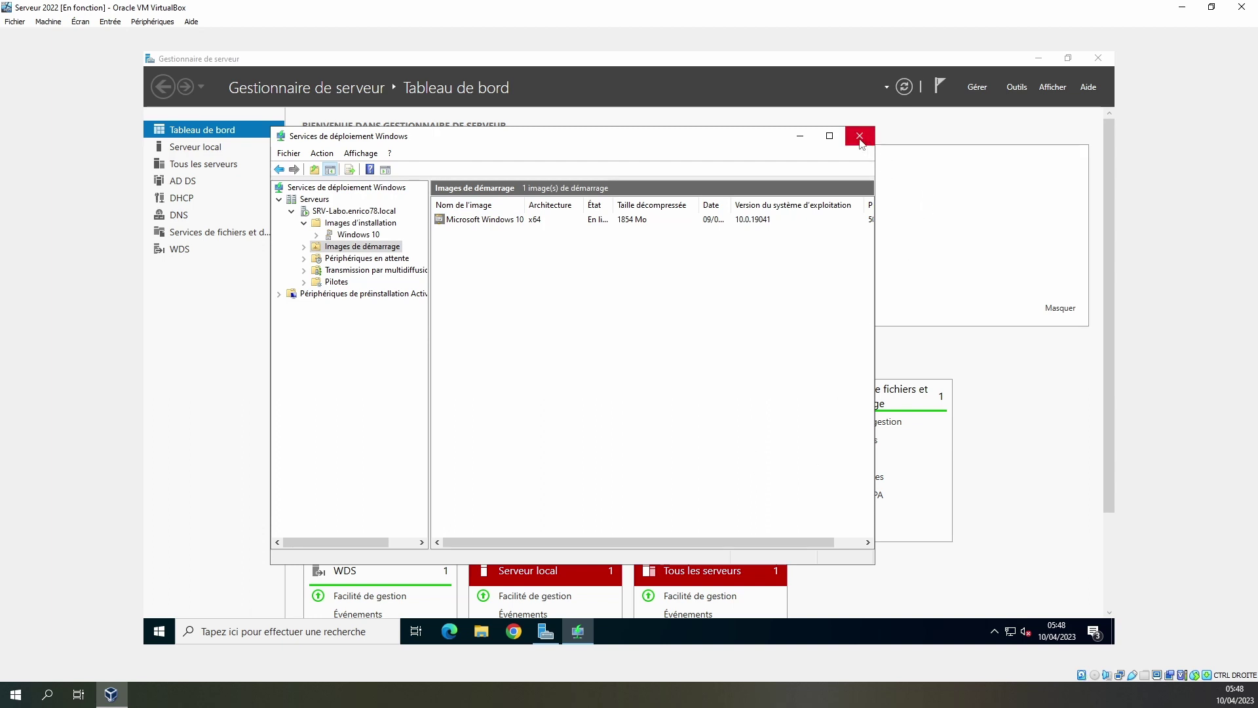
{"action": "left_click", "coordinate": [860, 139]}
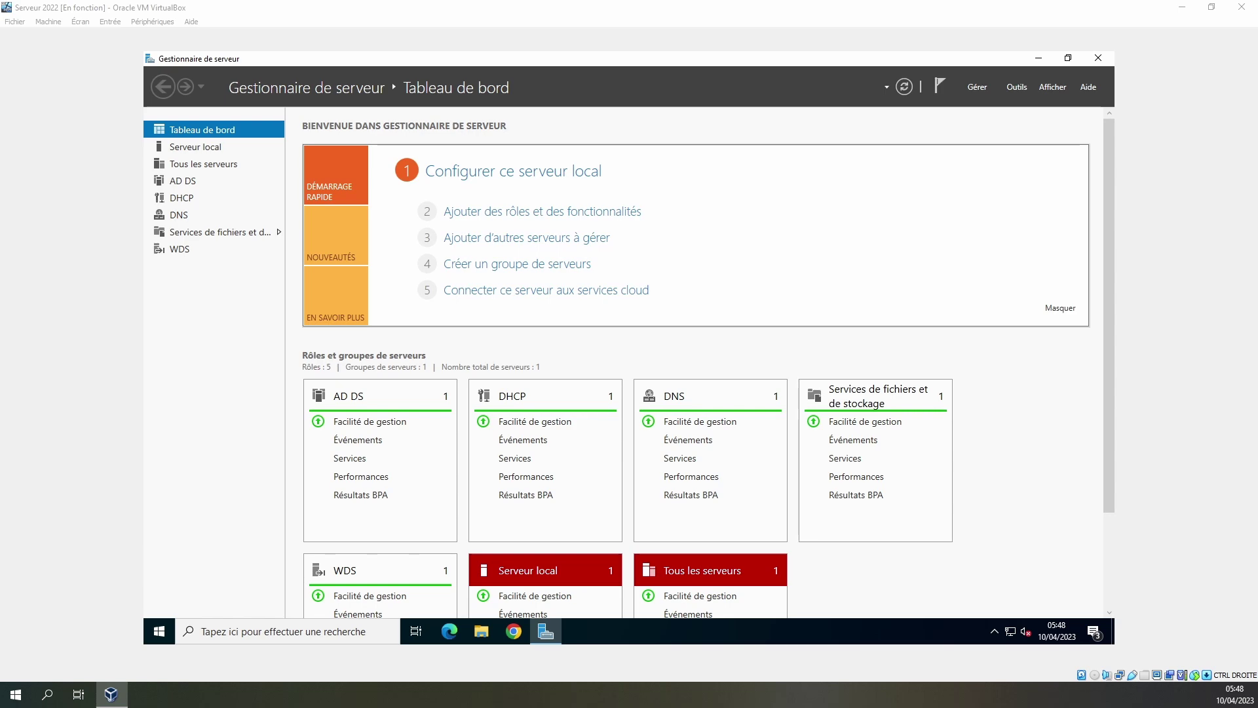
Switch to the PC-Utilisateurs virtual machine and sign in to the displayed domain user's session with the account password.
{"action": "left_click_drag", "start_coordinate": [625, 705], "coordinate": [653, 52]}
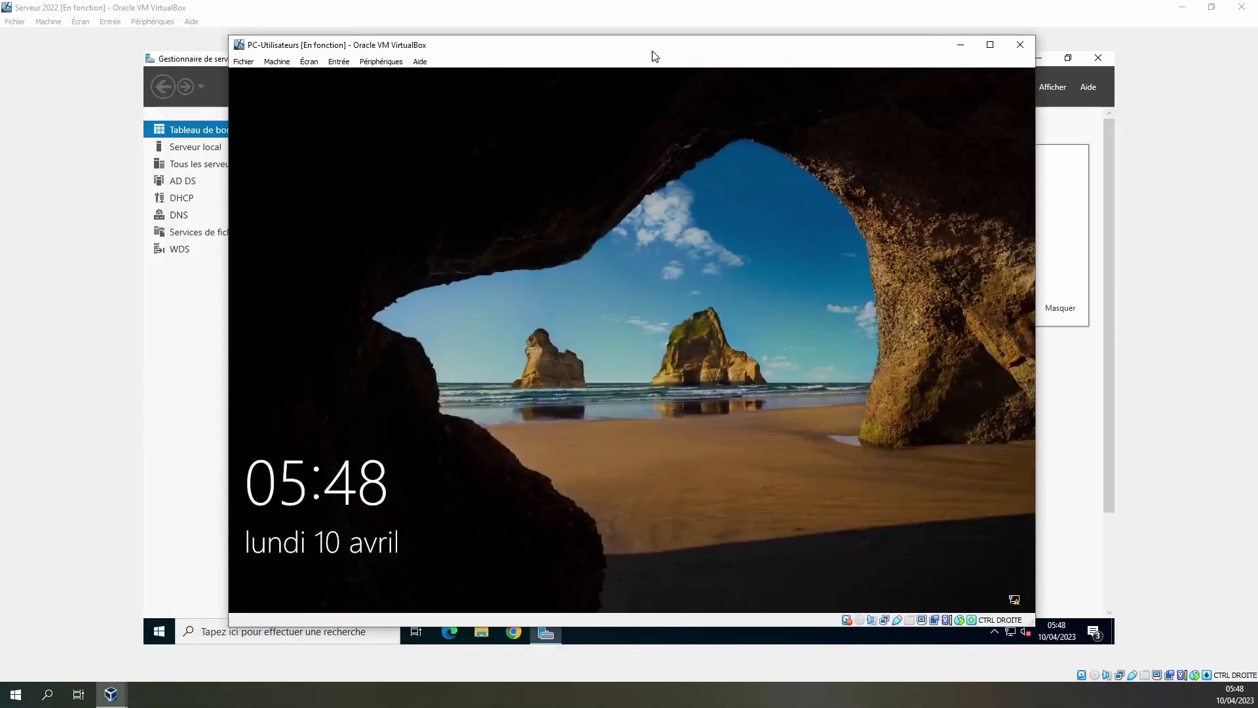
{"action": "left_click", "coordinate": [612, 344]}
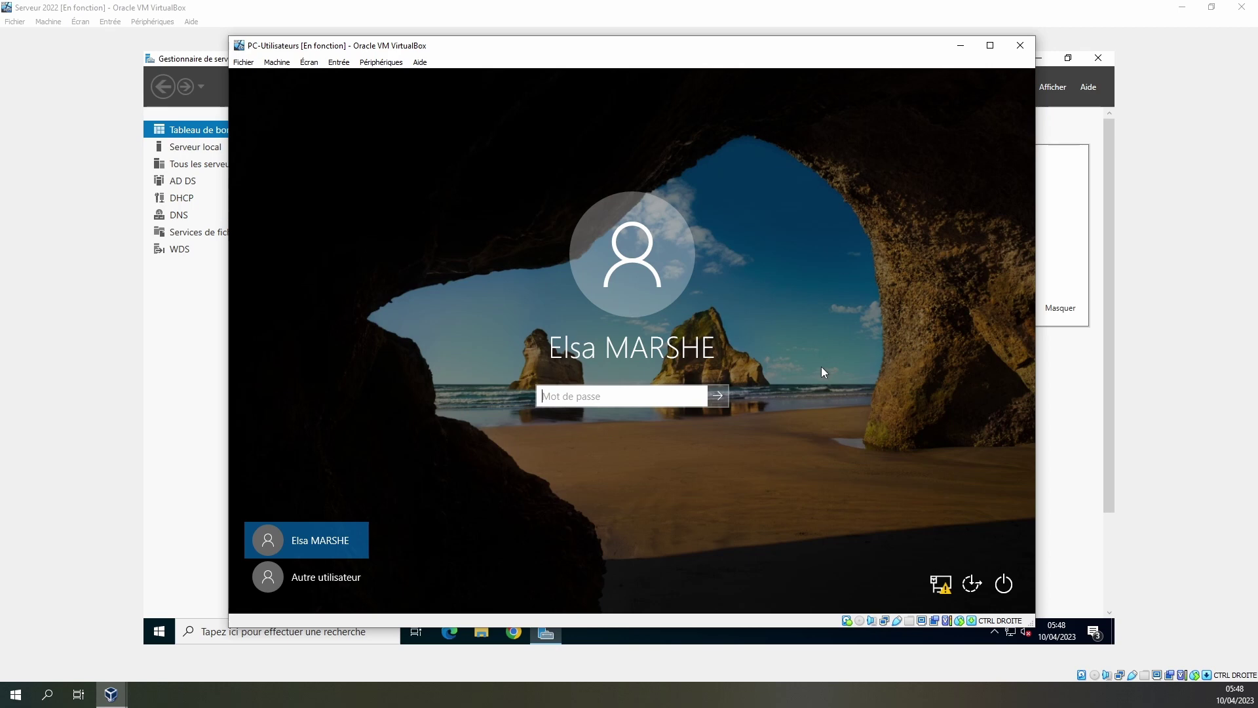
{"action": "type", "text": "•••••"}
{"action": "key", "text": "Return"}
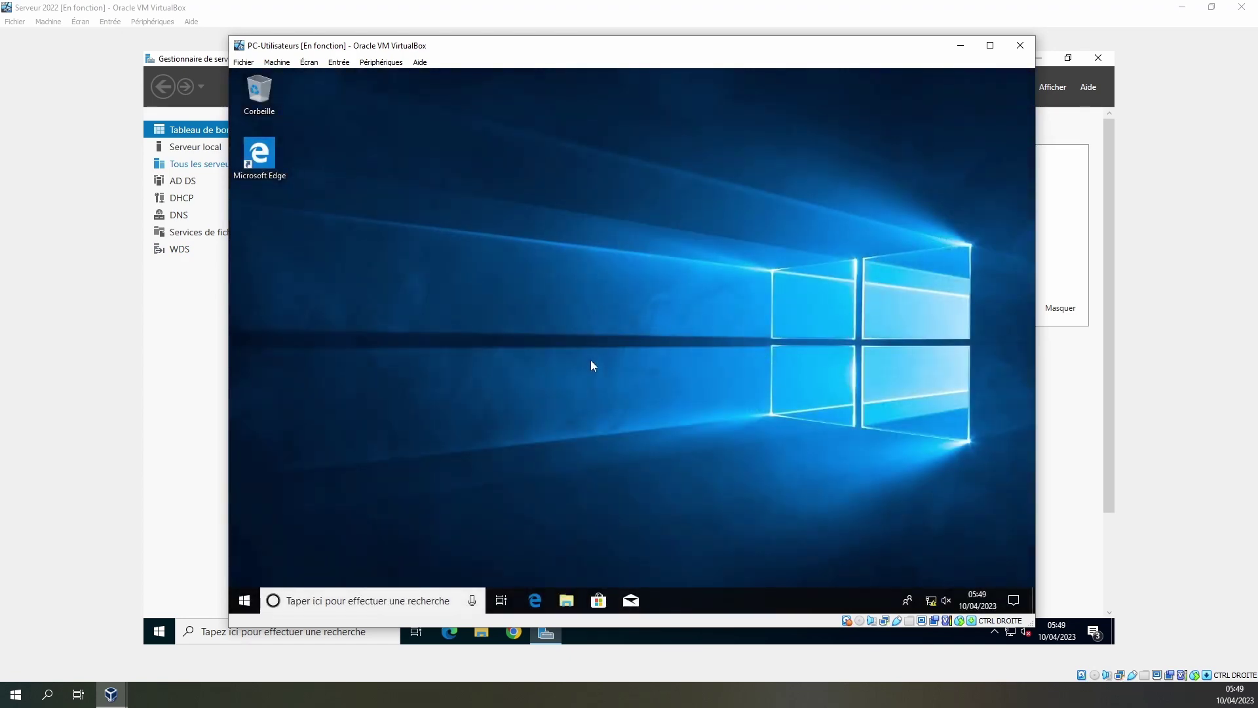
Open the Secrétariat folder on the Partage (P:) network drive in File Explorer.
{"action": "left_click", "coordinate": [568, 601]}
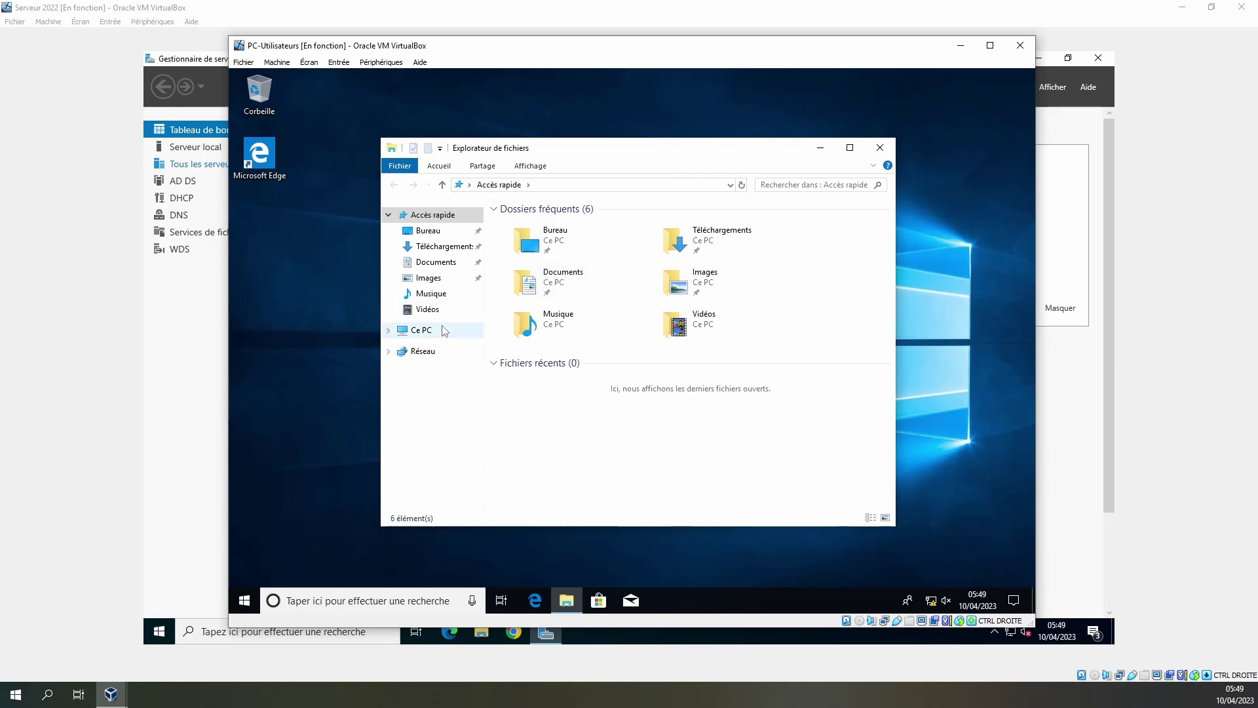
{"action": "left_click", "coordinate": [444, 331]}
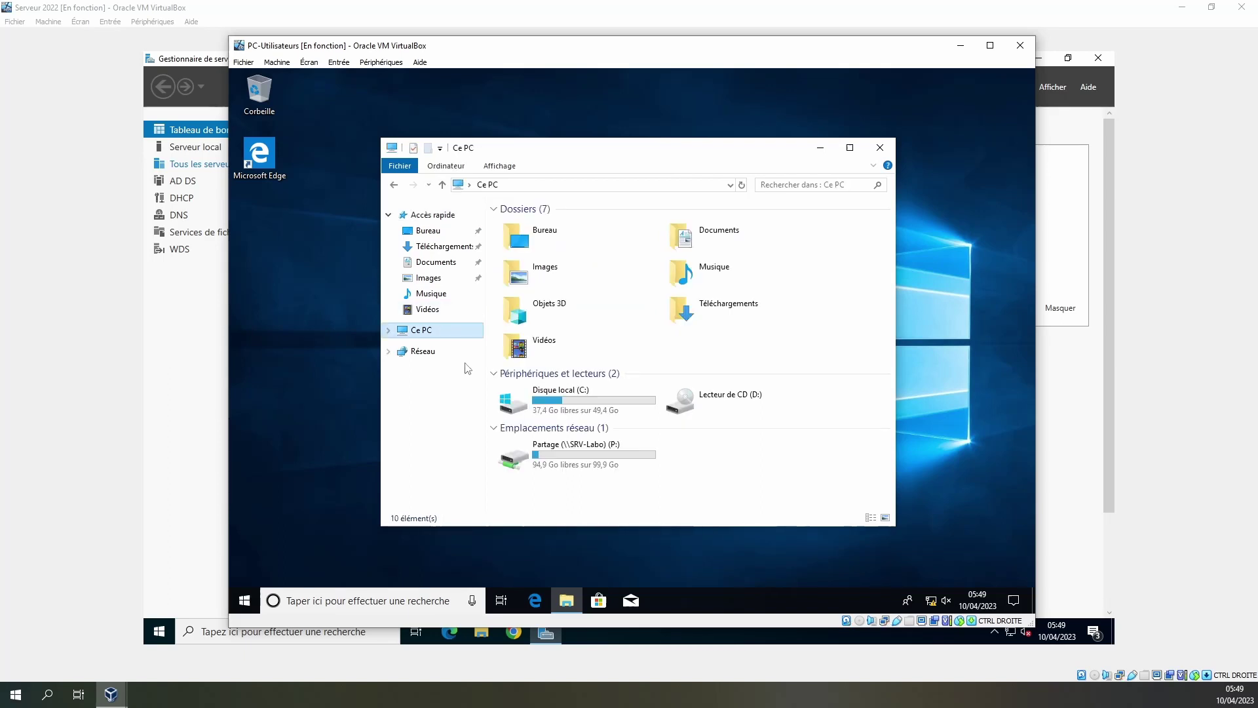
{"action": "double_click", "coordinate": [565, 458]}
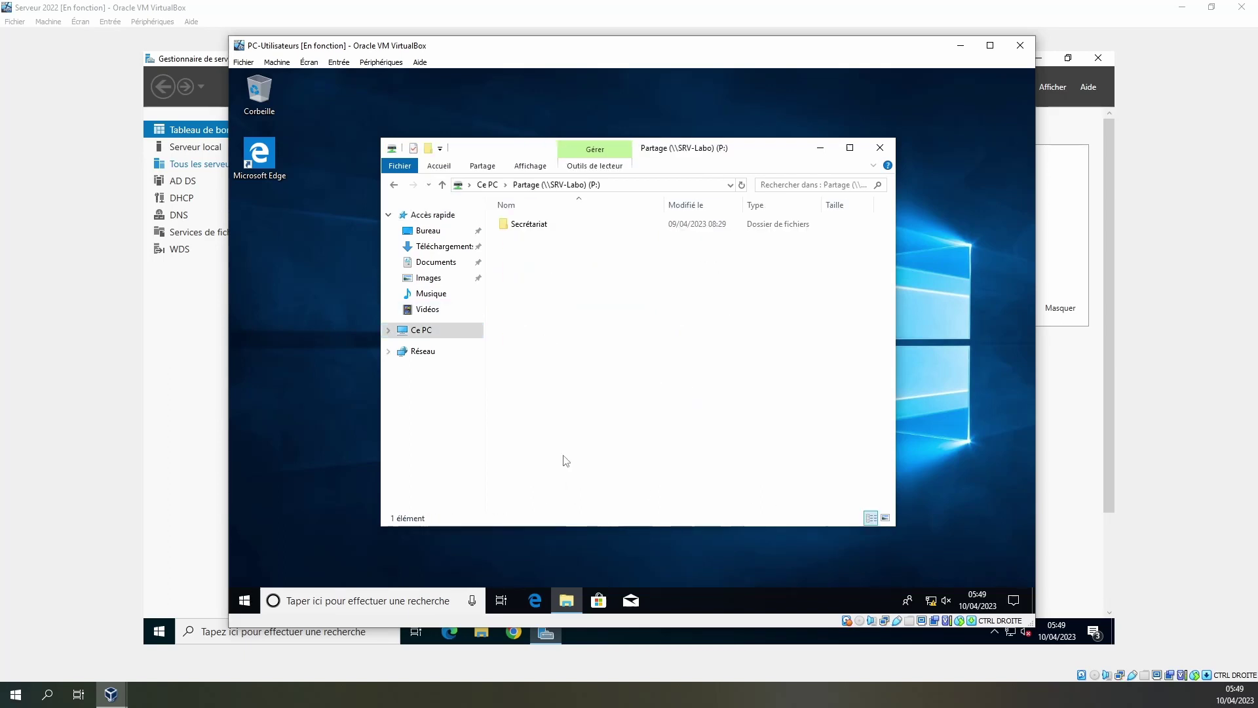
{"action": "double_click", "coordinate": [531, 226]}
Create a new folder with the default name inside Secrétariat and close File Explorer.
{"action": "right_click", "coordinate": [556, 301]}
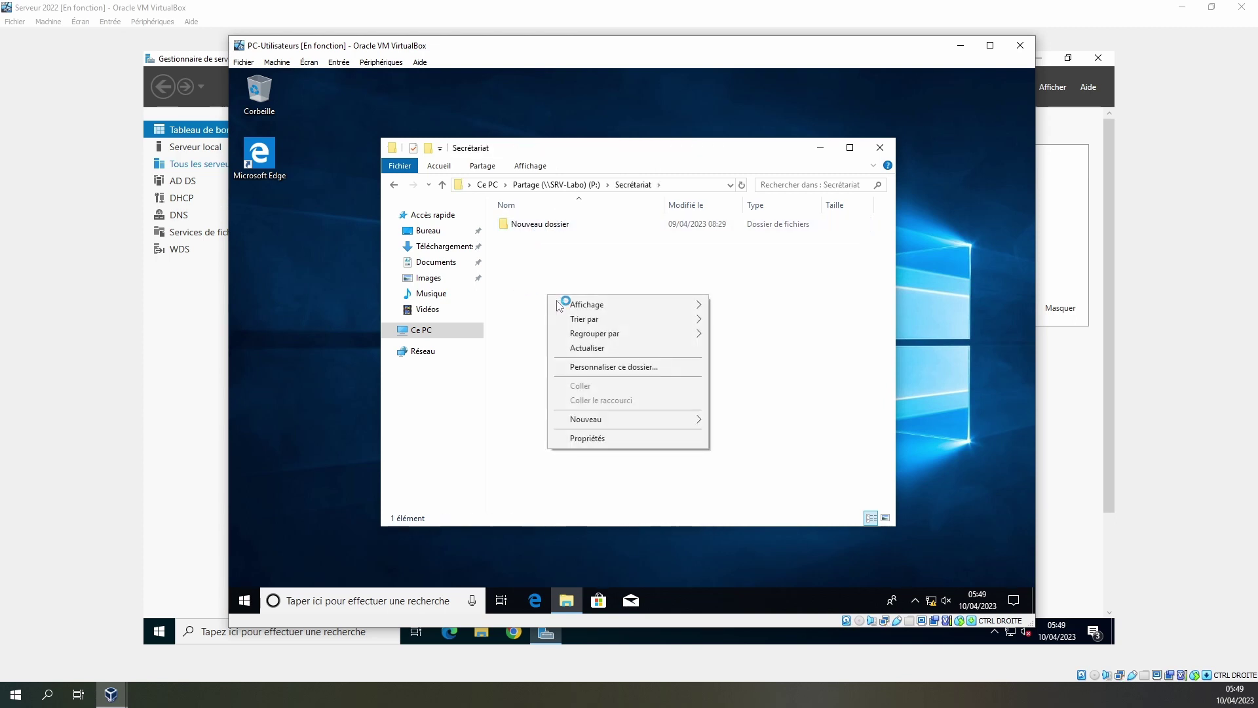
{"action": "mouse_move", "coordinate": [623, 420]}
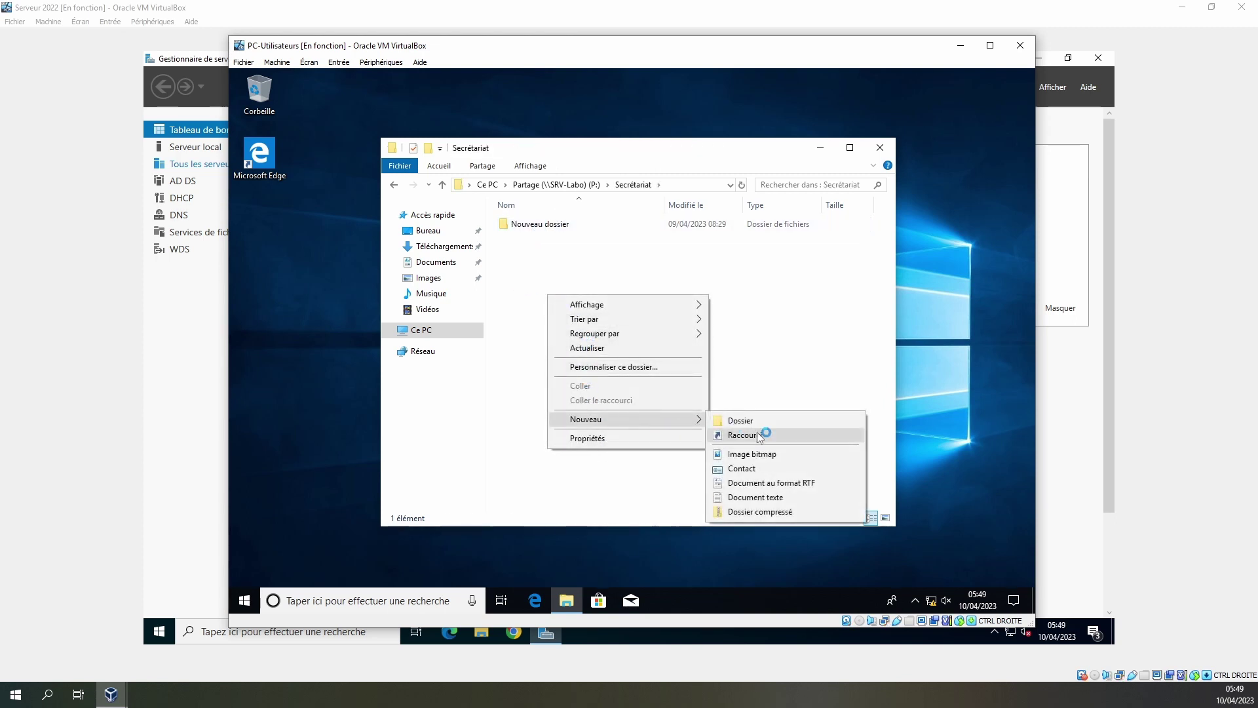
{"action": "left_click", "coordinate": [754, 421]}
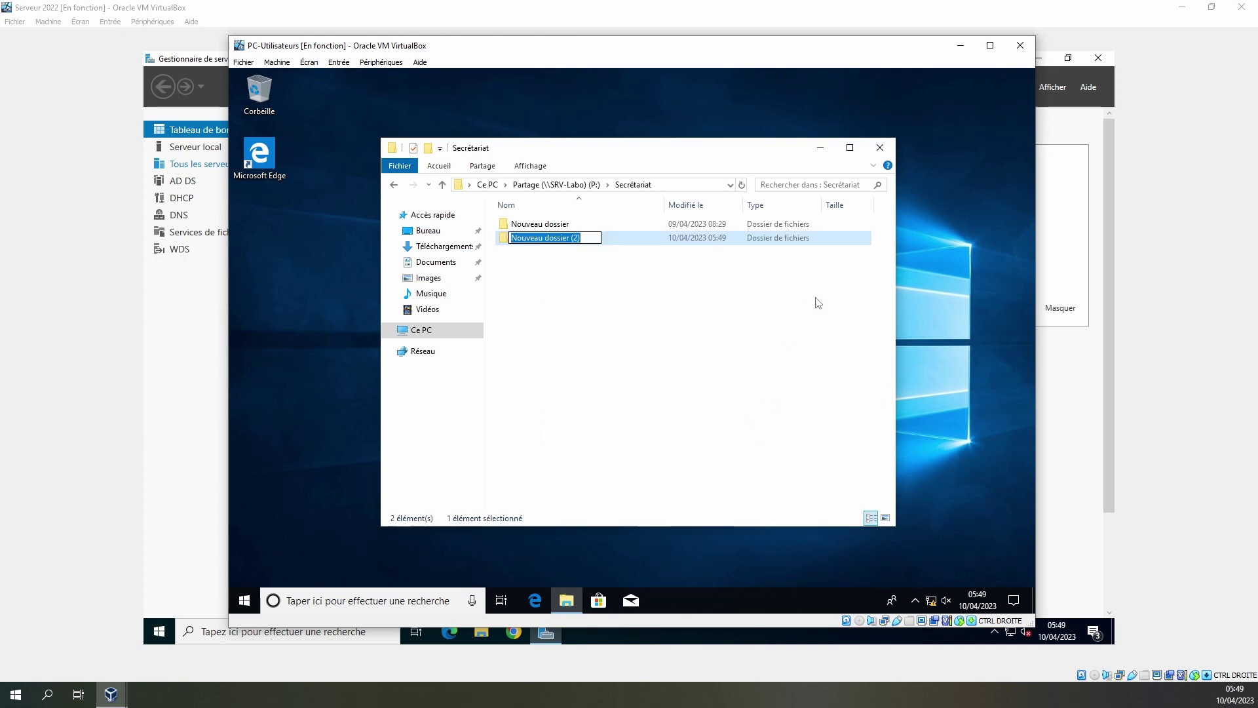
{"action": "left_click", "coordinate": [771, 385]}
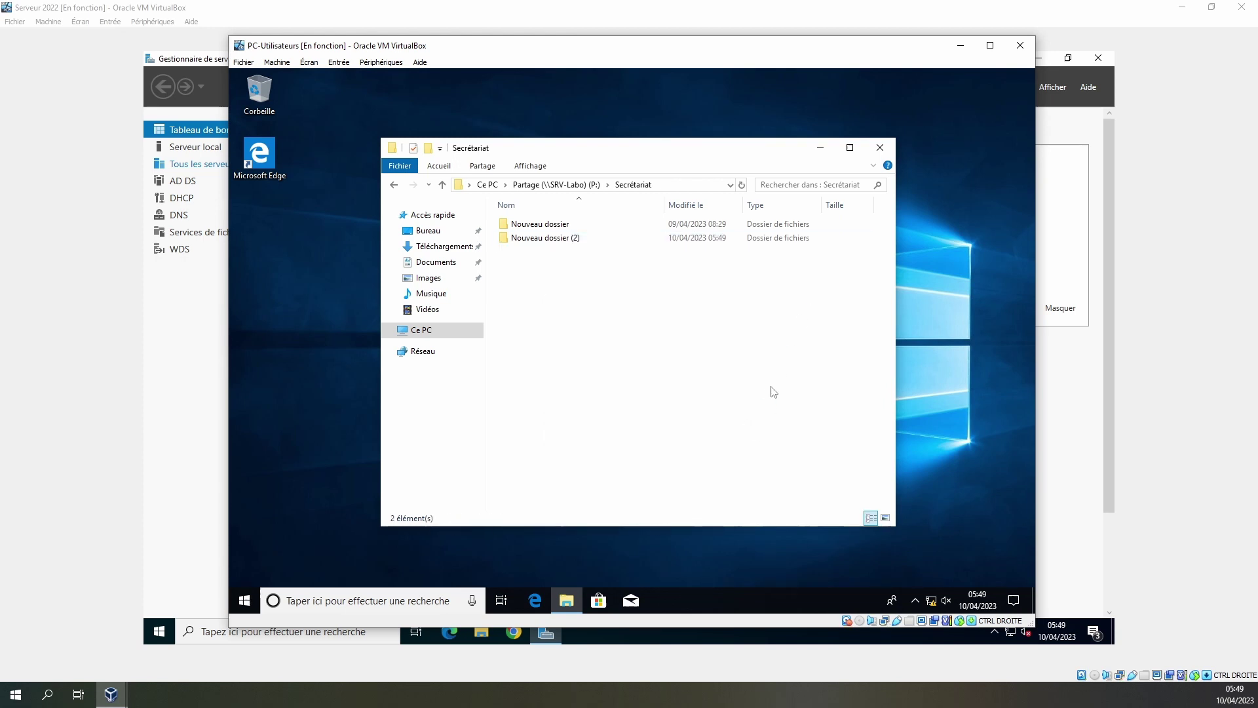
{"action": "left_click", "coordinate": [880, 148]}
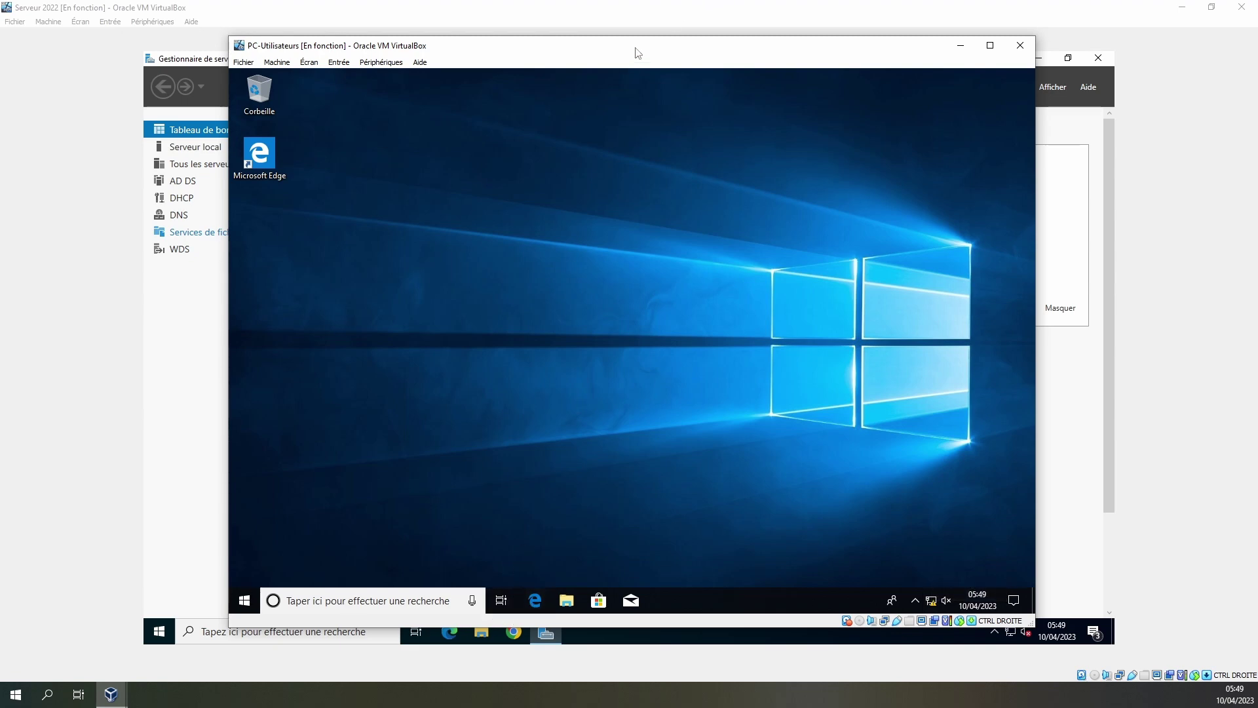
Return to the server machine and start adding roles with a role-based installation on the SRV-Labo server.
{"action": "left_click_drag", "start_coordinate": [637, 48], "coordinate": [1257, 137]}
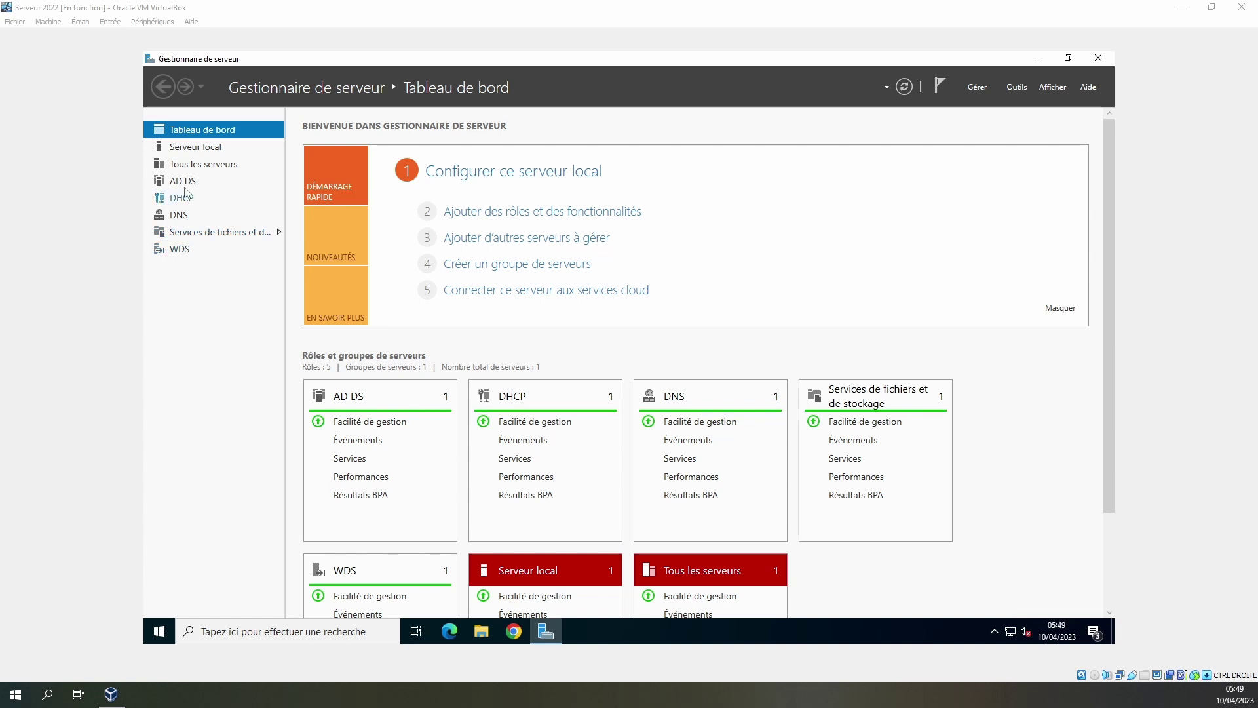
{"action": "left_click", "coordinate": [980, 88]}
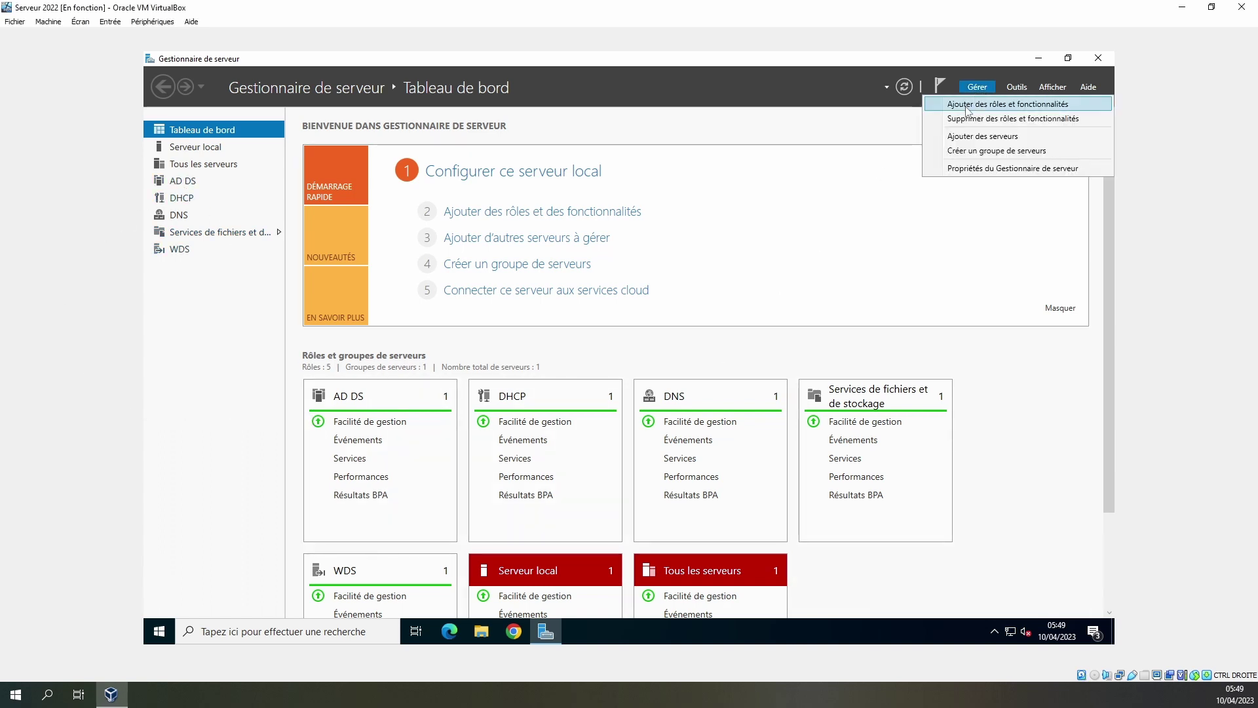
{"action": "left_click", "coordinate": [964, 110]}
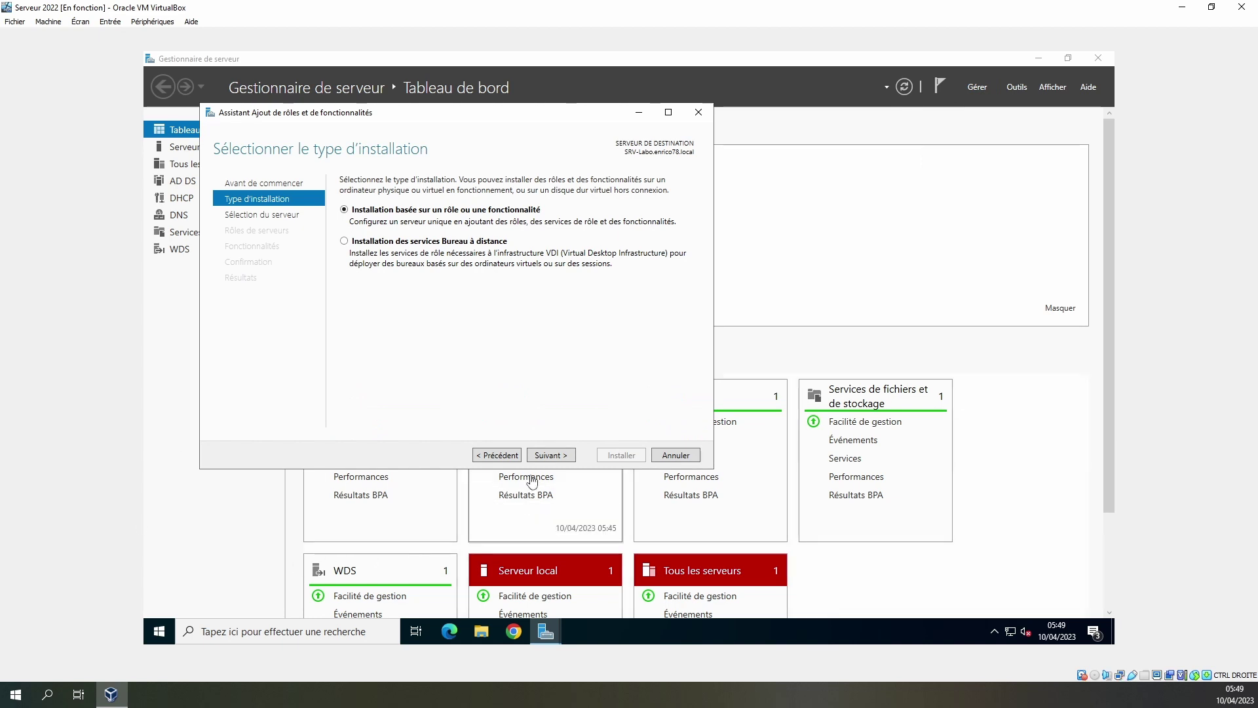
{"action": "left_click", "coordinate": [549, 457]}
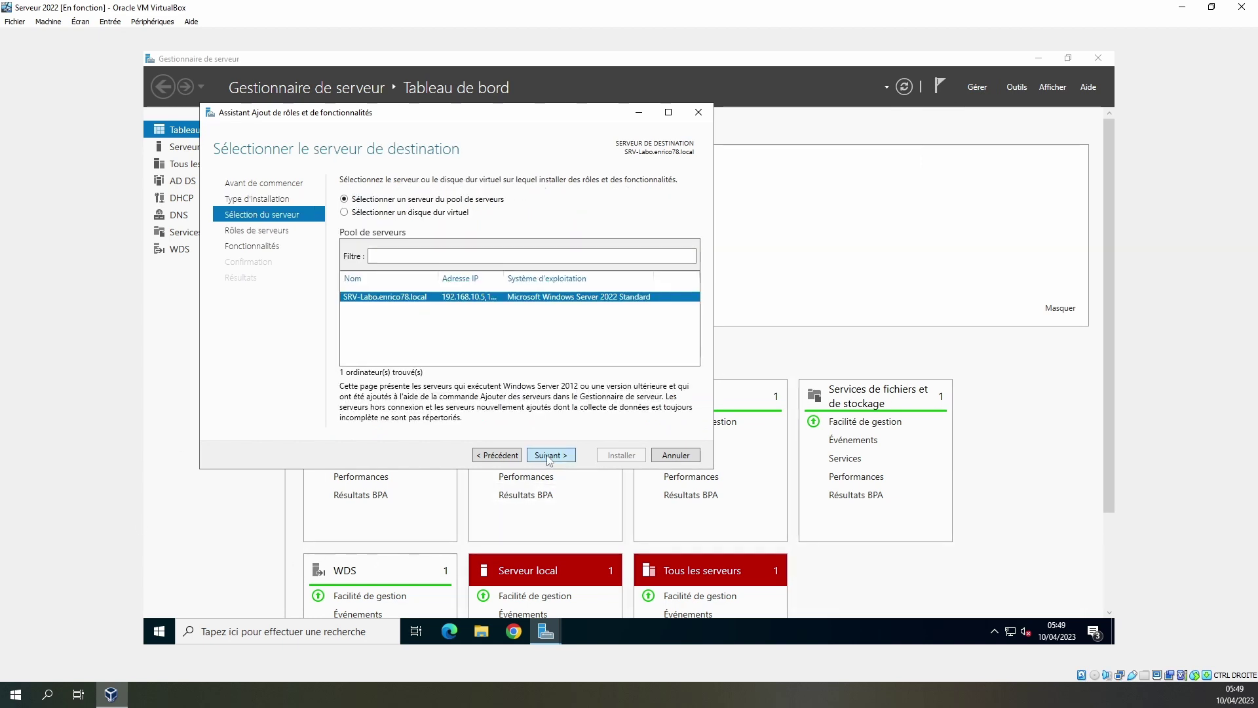
{"action": "left_click", "coordinate": [549, 456]}
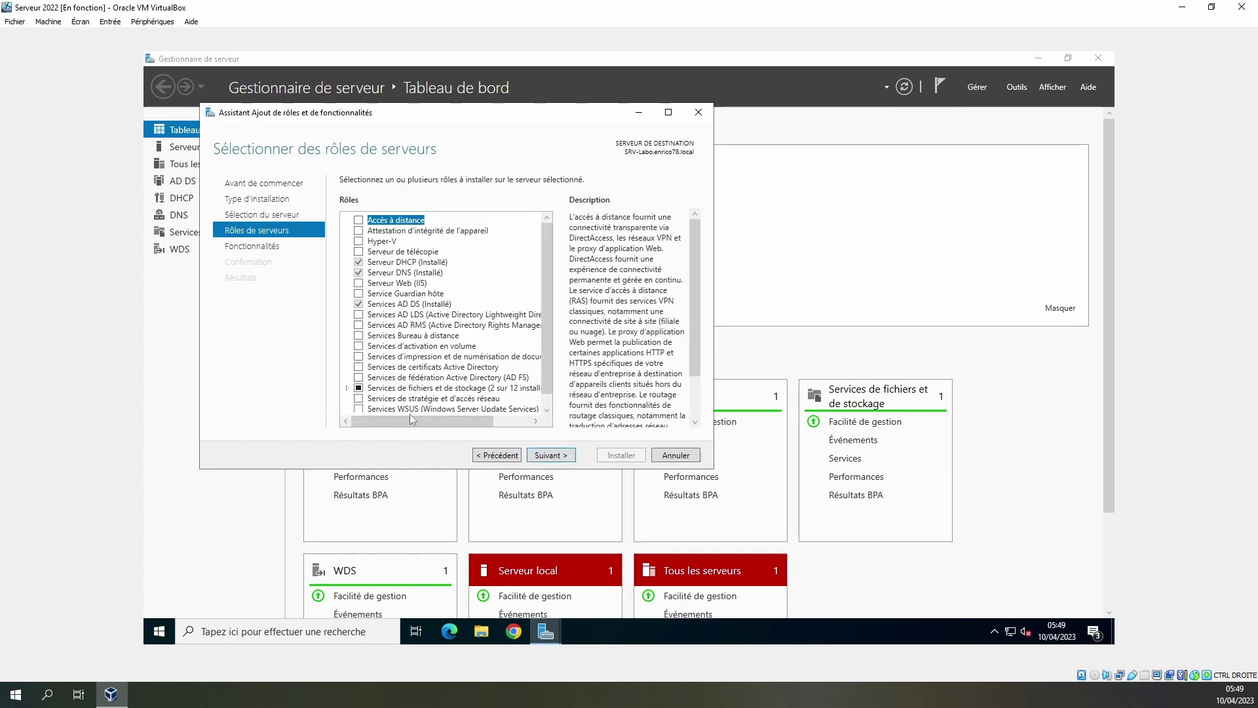
Select the WSUS (Windows Server Update Services) role and add its required features, including the management tools.
{"action": "left_click", "coordinate": [383, 409]}
{"action": "left_click", "coordinate": [358, 407]}
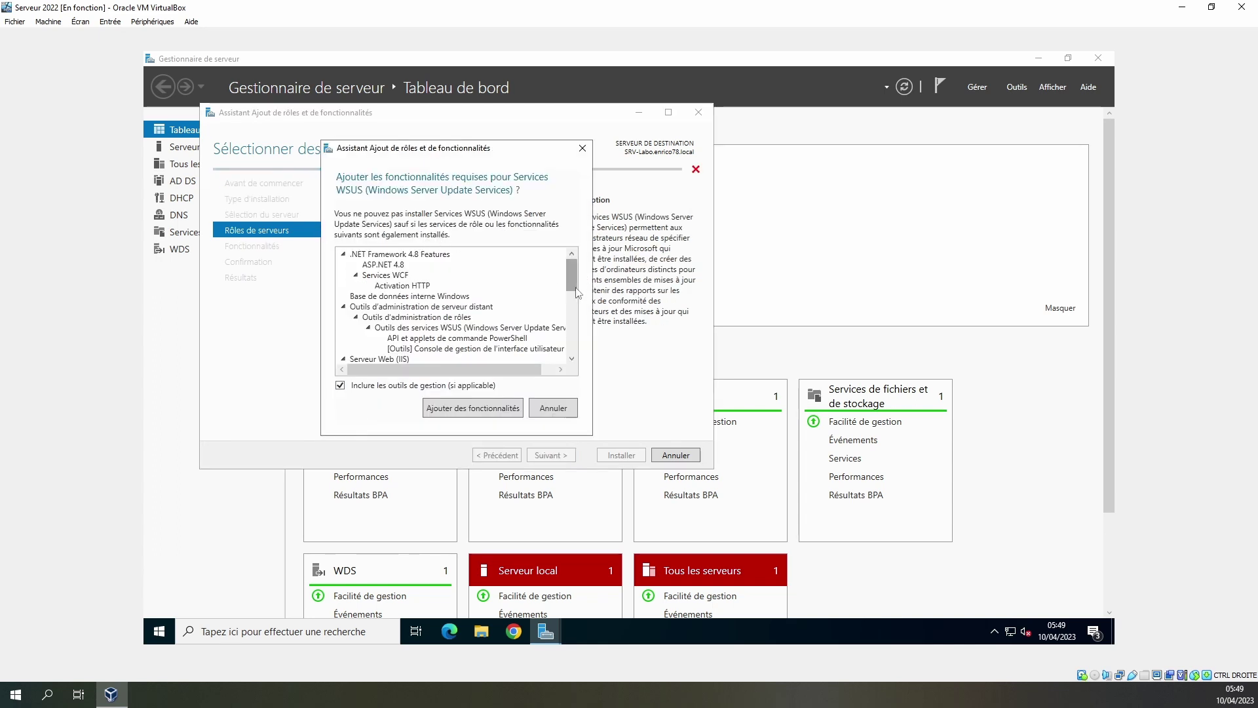
{"action": "left_click_drag", "start_coordinate": [575, 286], "coordinate": [575, 371]}
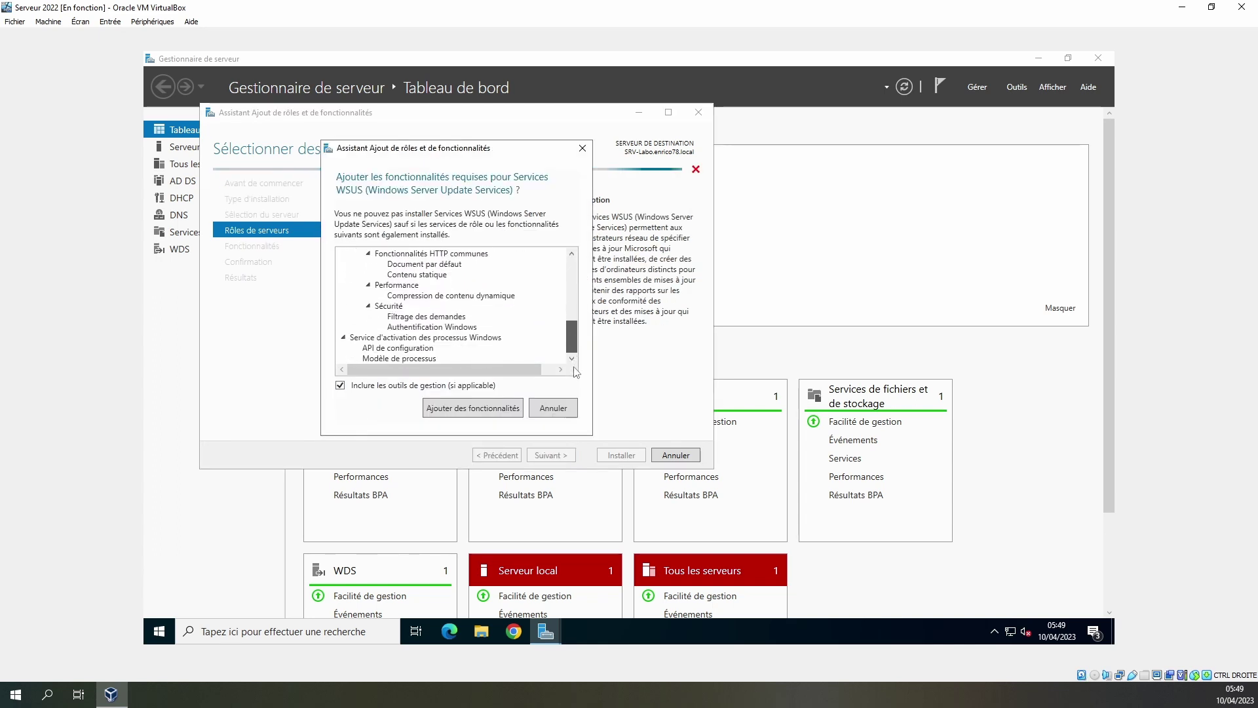
{"action": "left_click", "coordinate": [472, 407]}
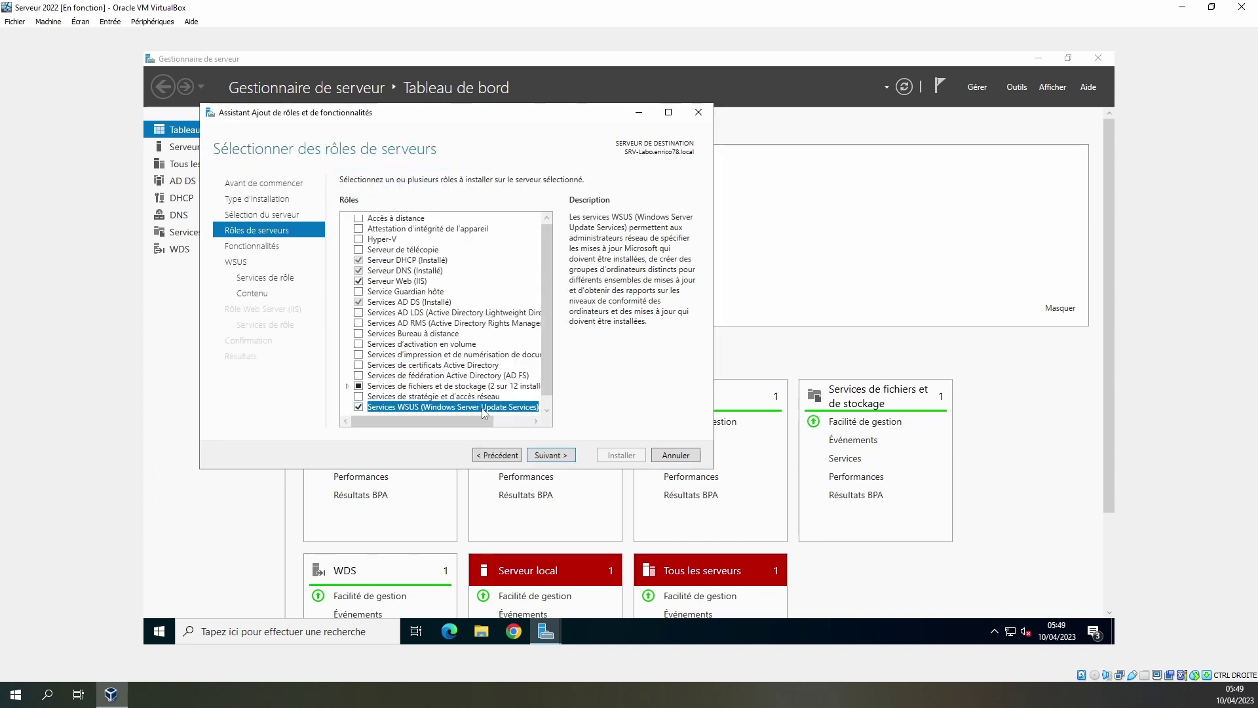
Accept the preselected features and the WID Connectivity and WSUS Services role services, continuing to the content location.
{"action": "left_click", "coordinate": [554, 460]}
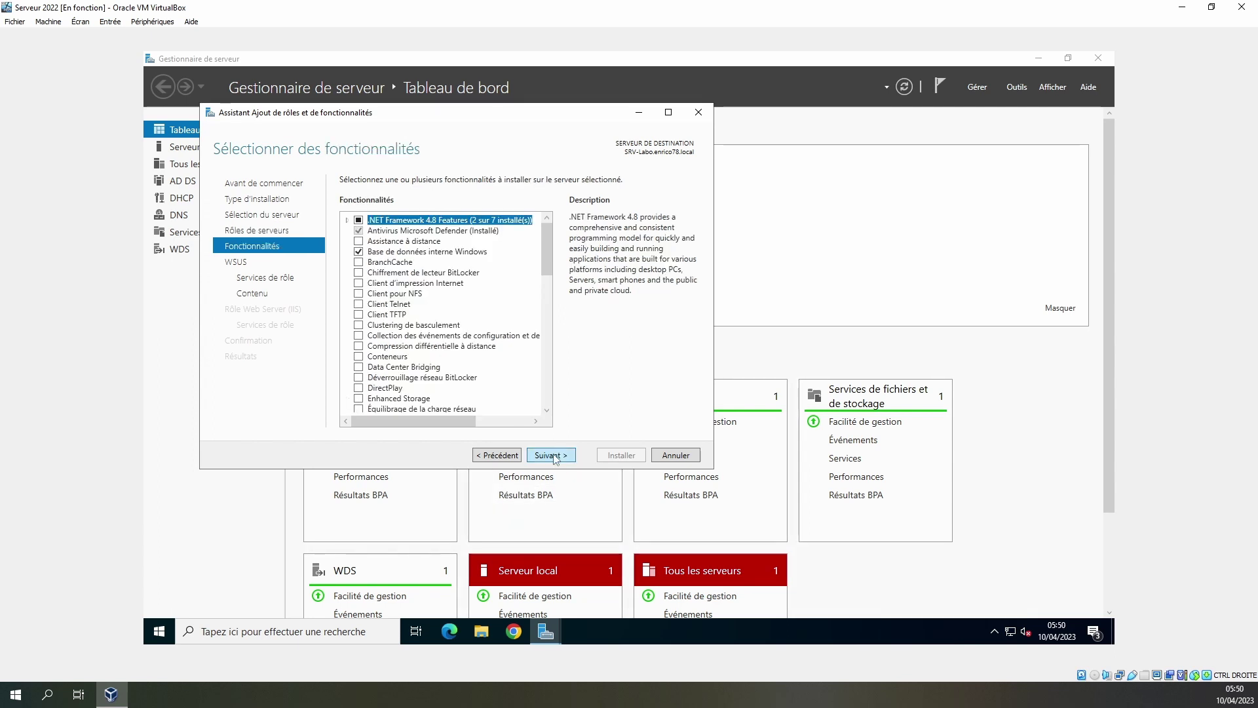
{"action": "left_click", "coordinate": [554, 458]}
{"action": "left_click", "coordinate": [555, 457]}
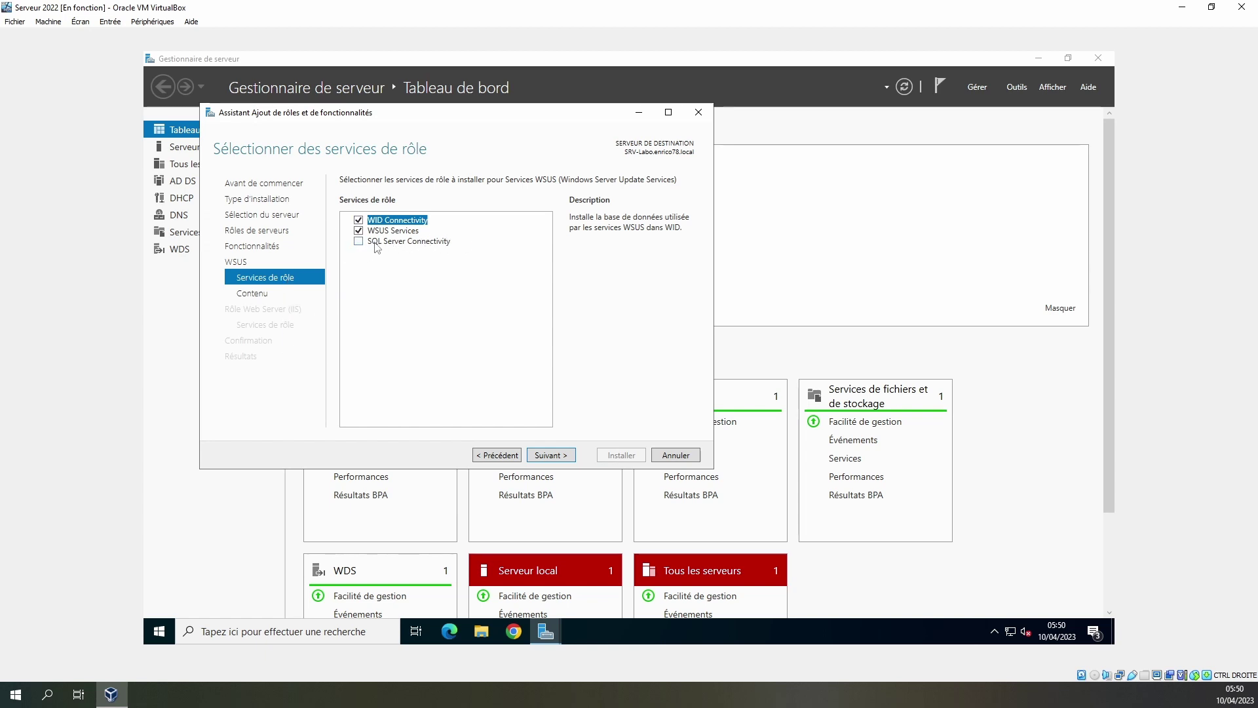
{"action": "left_click", "coordinate": [551, 456]}
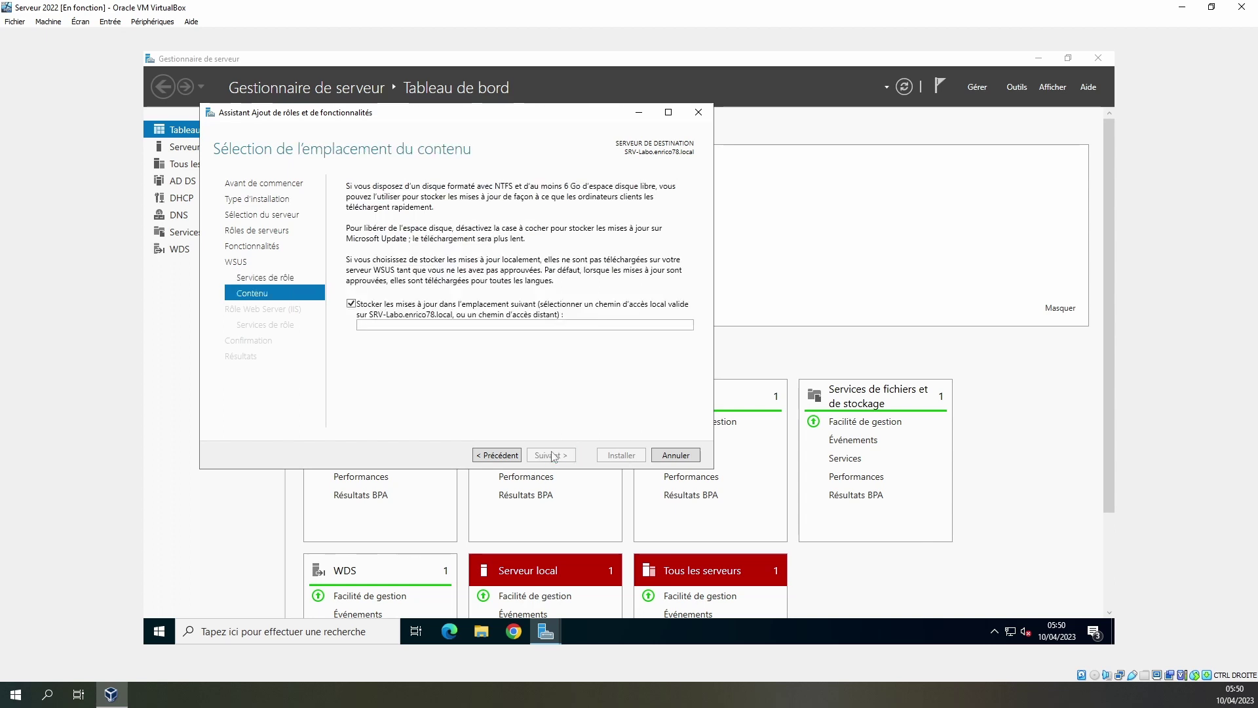
Examine the RemoteInstall and Shares folders on the Data (E:) drive for a WSUS storage location and close File Explorer.
{"action": "left_click", "coordinate": [367, 326]}
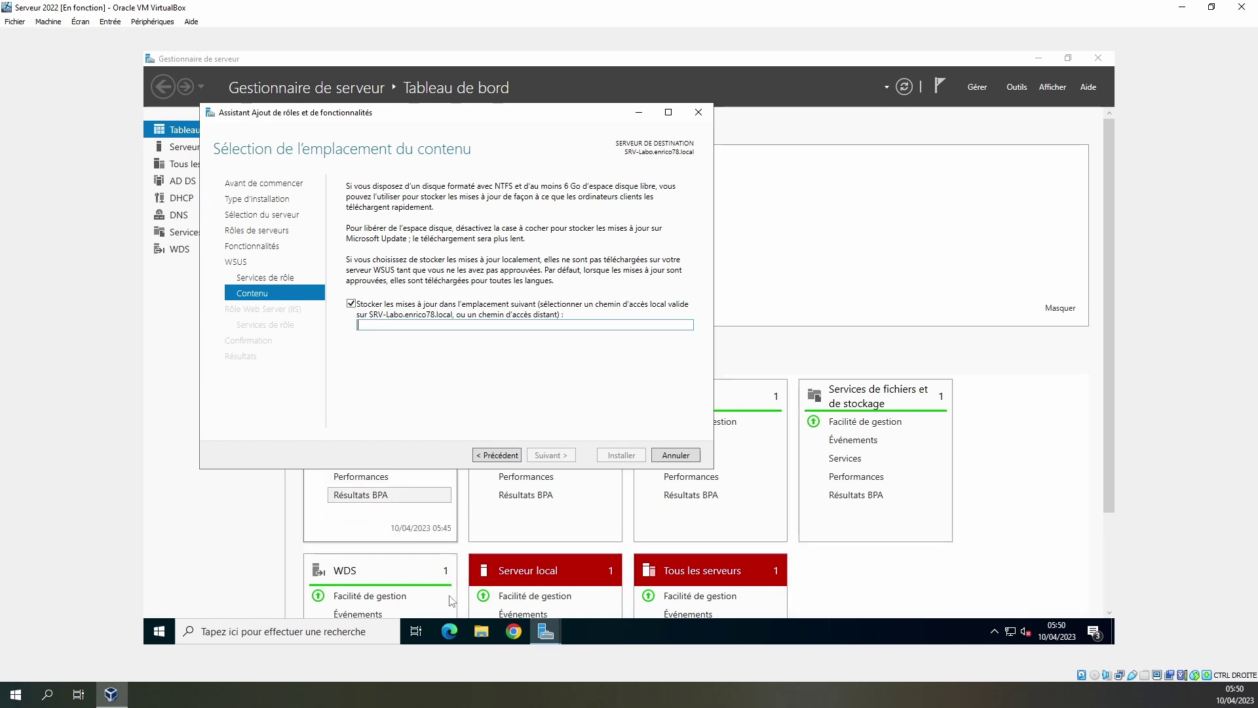
{"action": "left_click", "coordinate": [482, 633]}
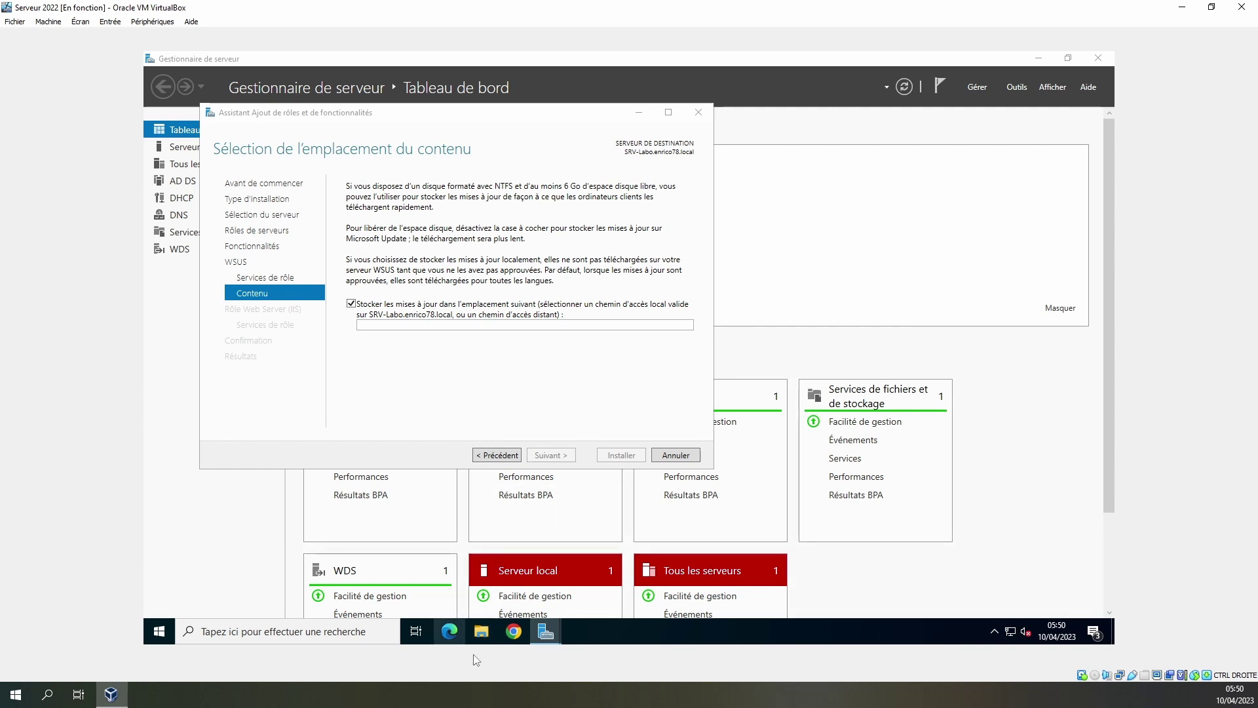
{"action": "left_click", "coordinate": [483, 633]}
{"action": "left_click", "coordinate": [435, 242]}
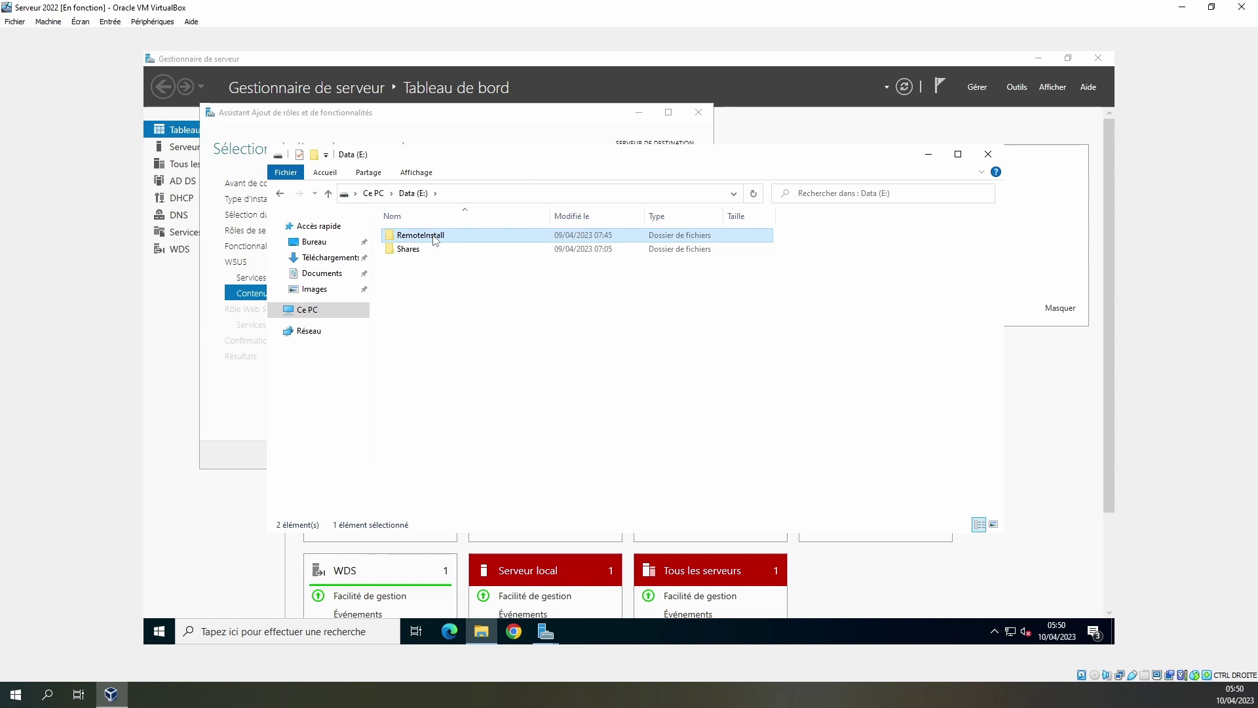
{"action": "double_click", "coordinate": [431, 242]}
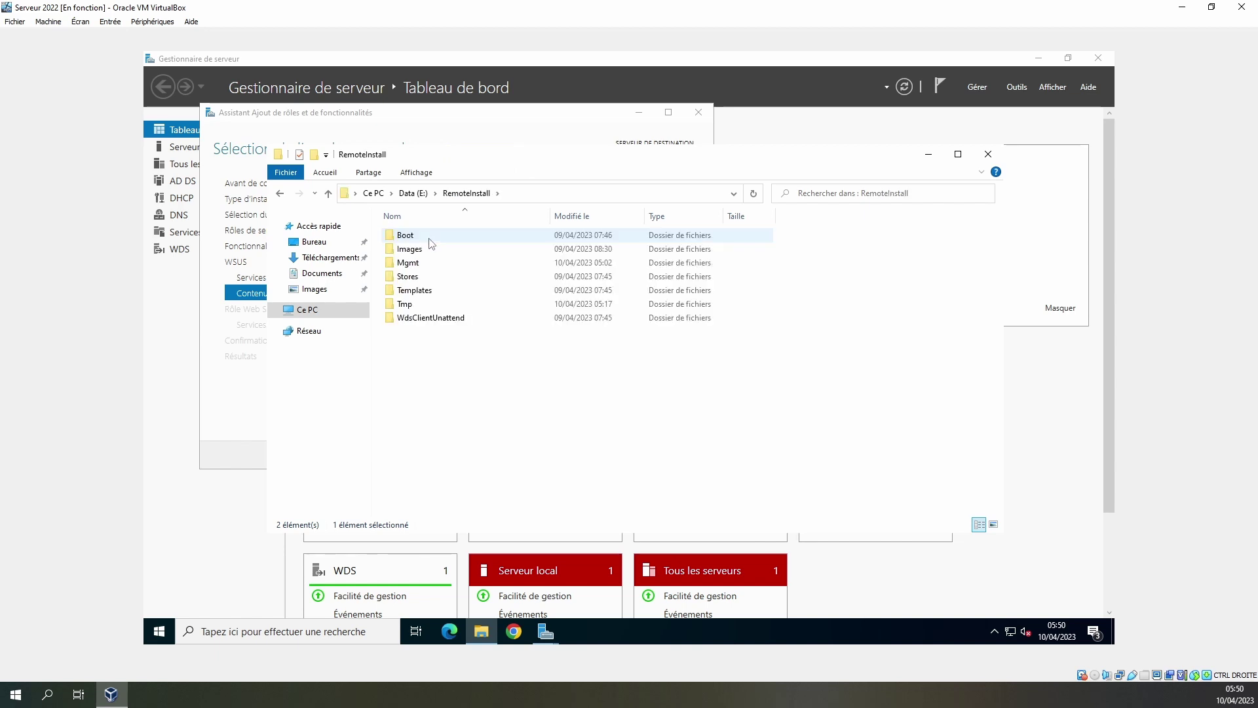
{"action": "left_click", "coordinate": [411, 194]}
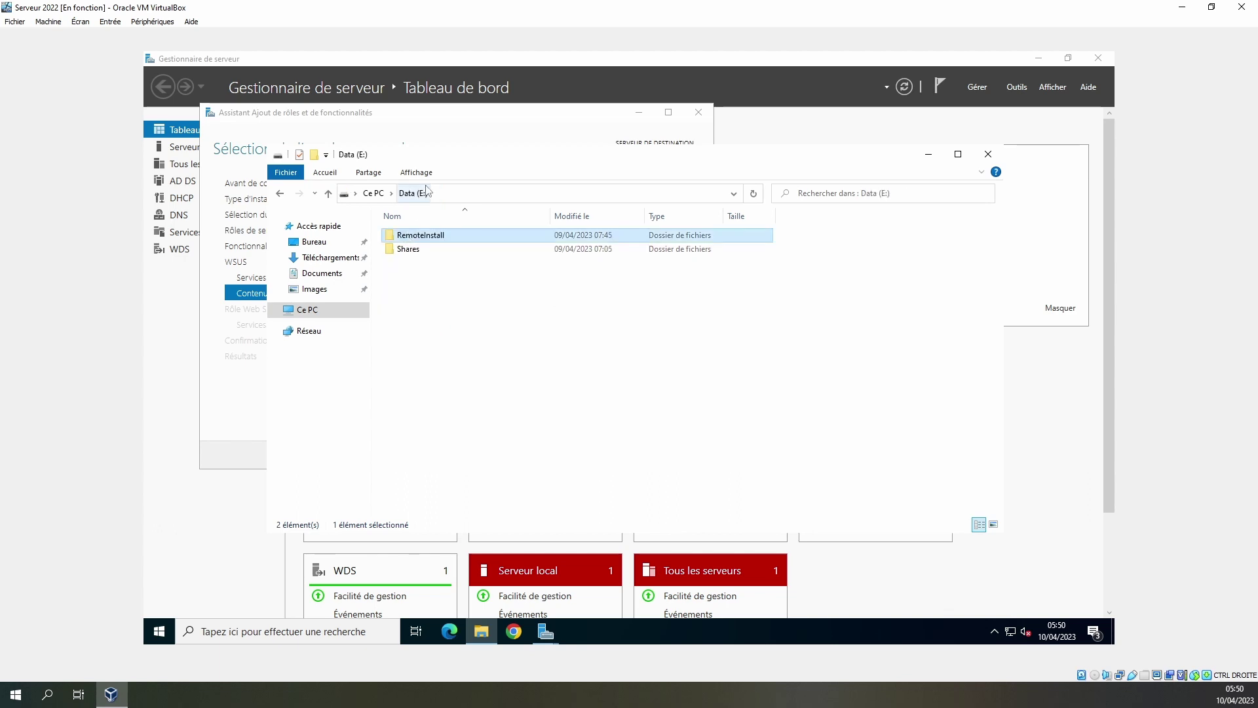
{"action": "double_click", "coordinate": [408, 249]}
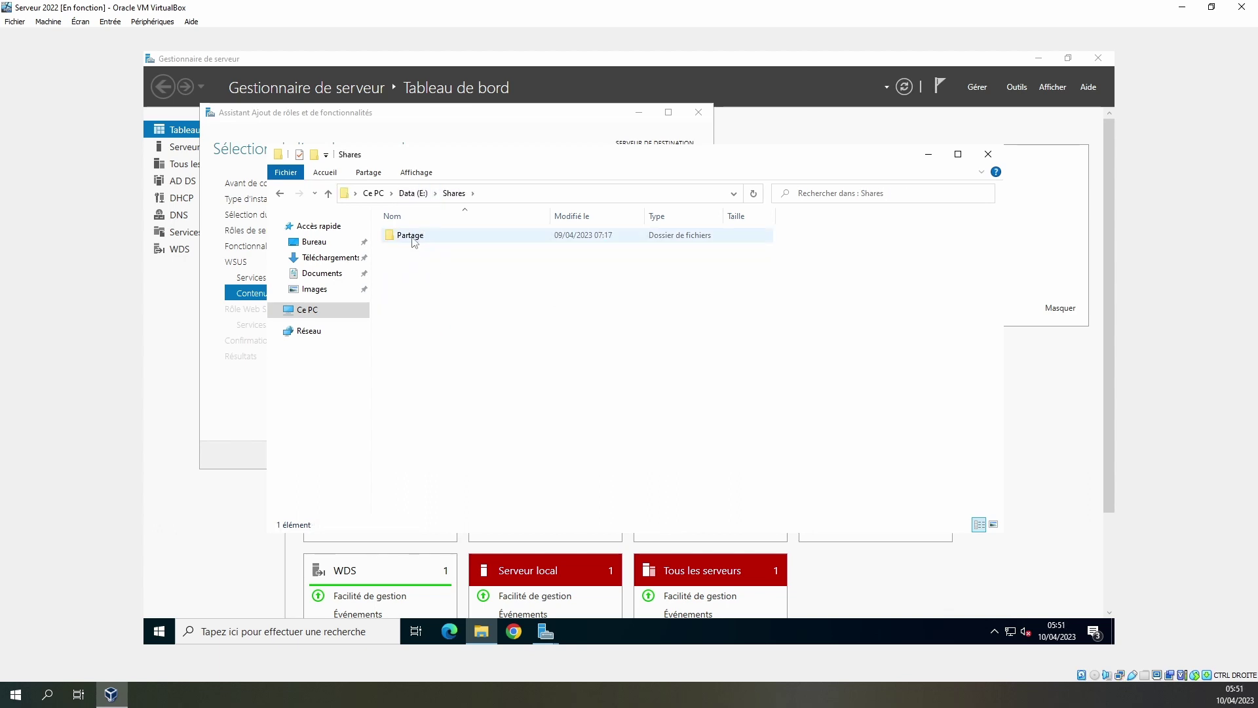
{"action": "double_click", "coordinate": [411, 237]}
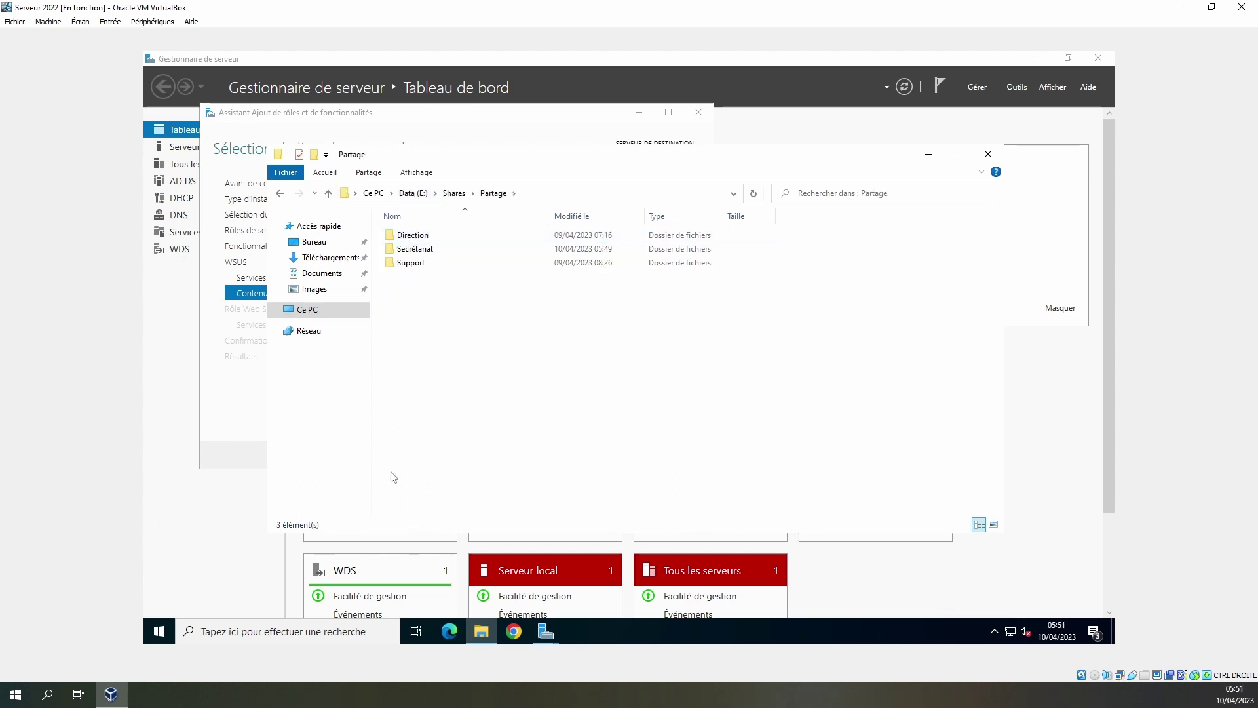
{"action": "left_click", "coordinate": [412, 194]}
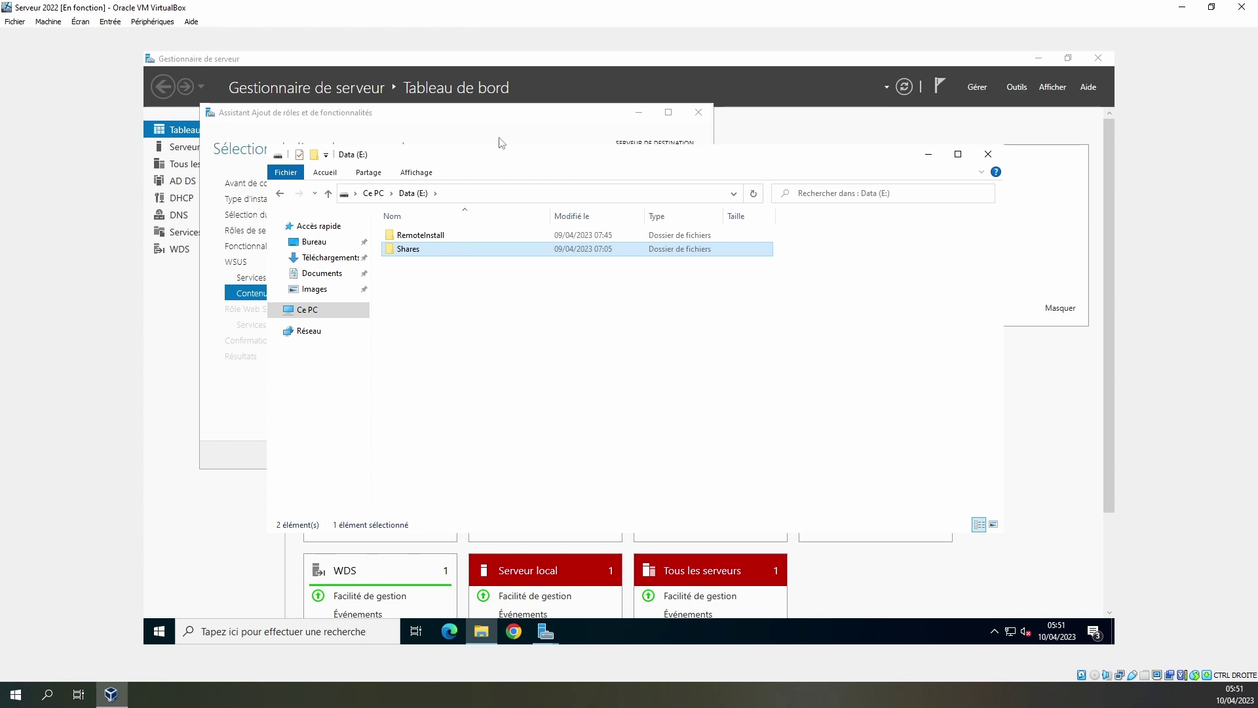
{"action": "left_click", "coordinate": [989, 155]}
Set the local storage location for WSUS updates to E: and continue to the Web Server (IIS) role.
{"action": "left_click", "coordinate": [386, 325]}
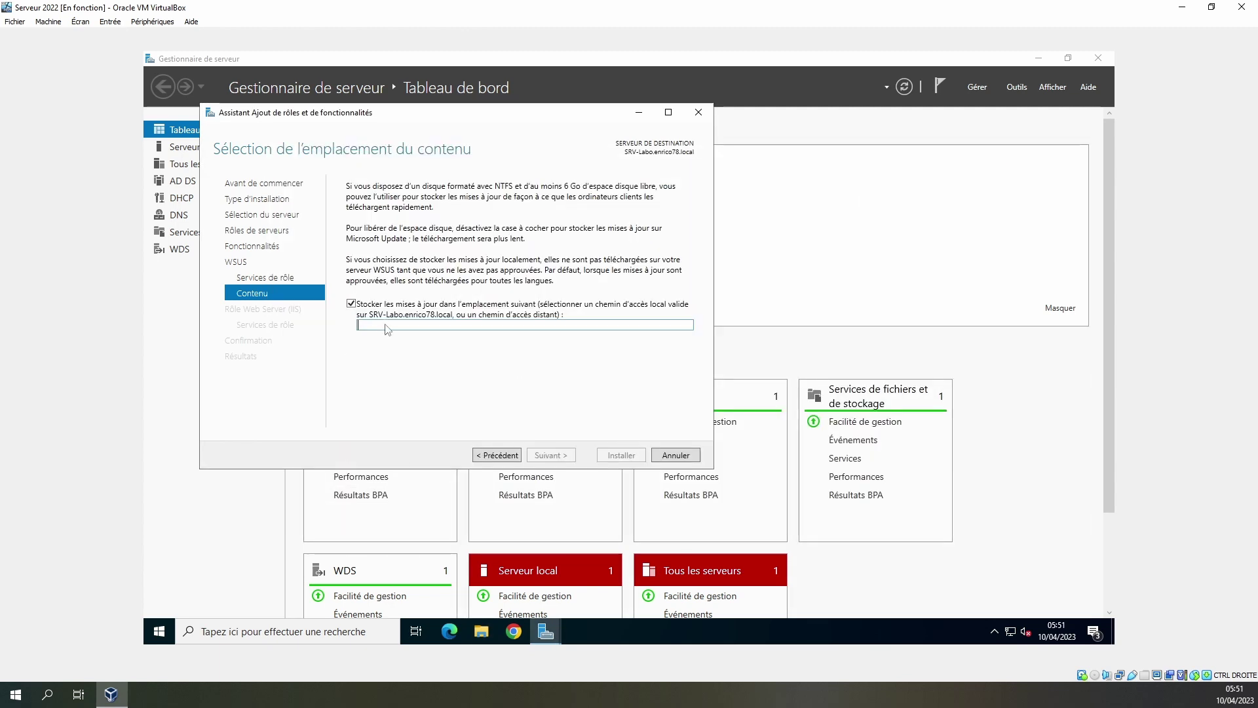
{"action": "type", "text": "e:"}
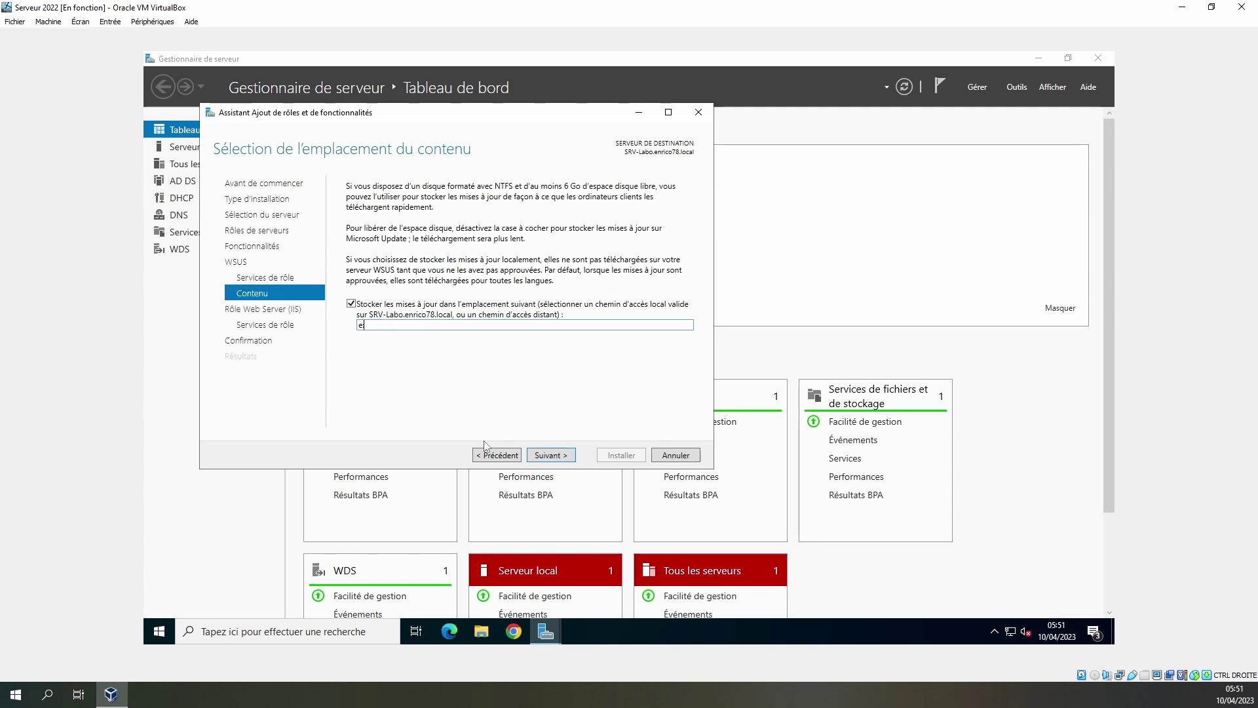
{"action": "left_click", "coordinate": [363, 326]}
{"action": "key", "text": "BackSpace"}
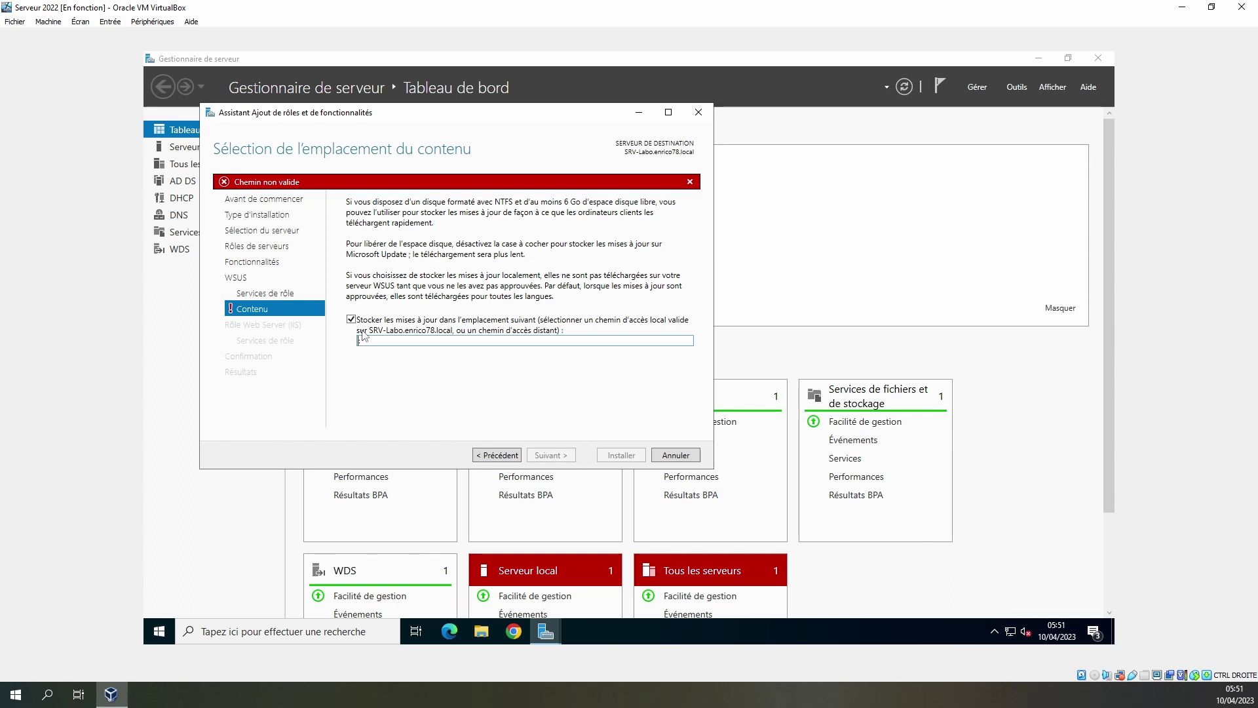
{"action": "type", "text": "E:"}
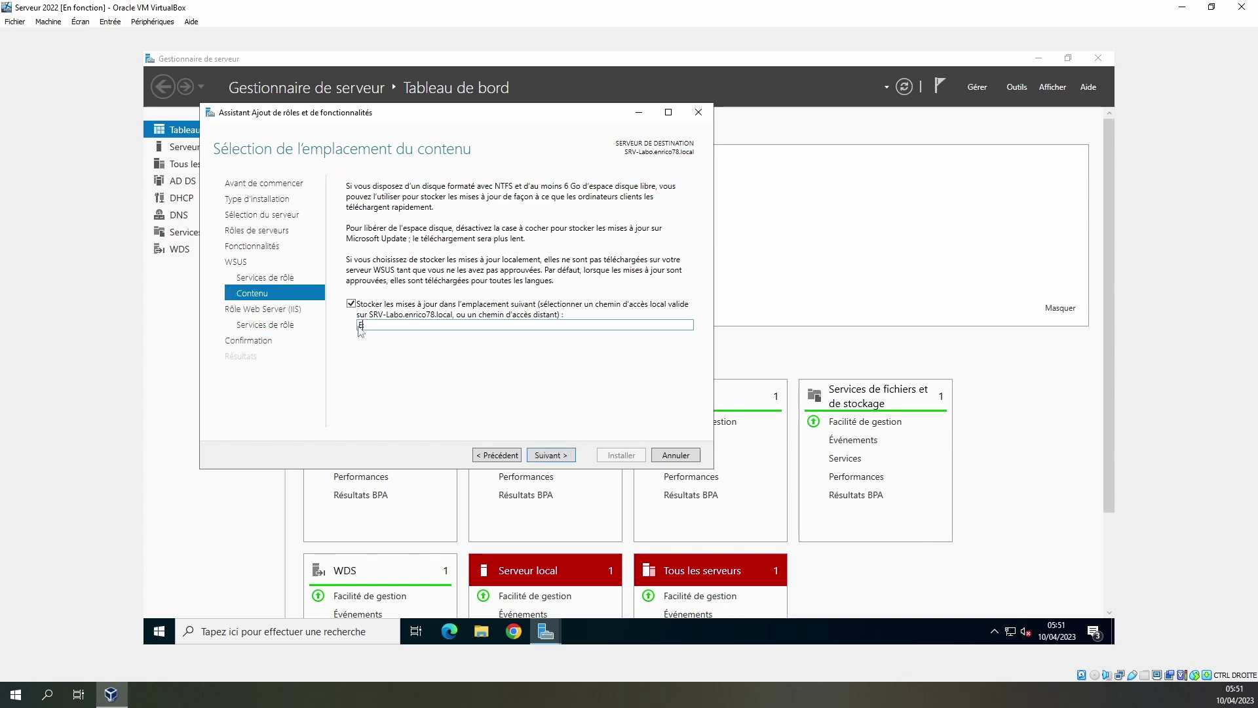
{"action": "left_click", "coordinate": [556, 456]}
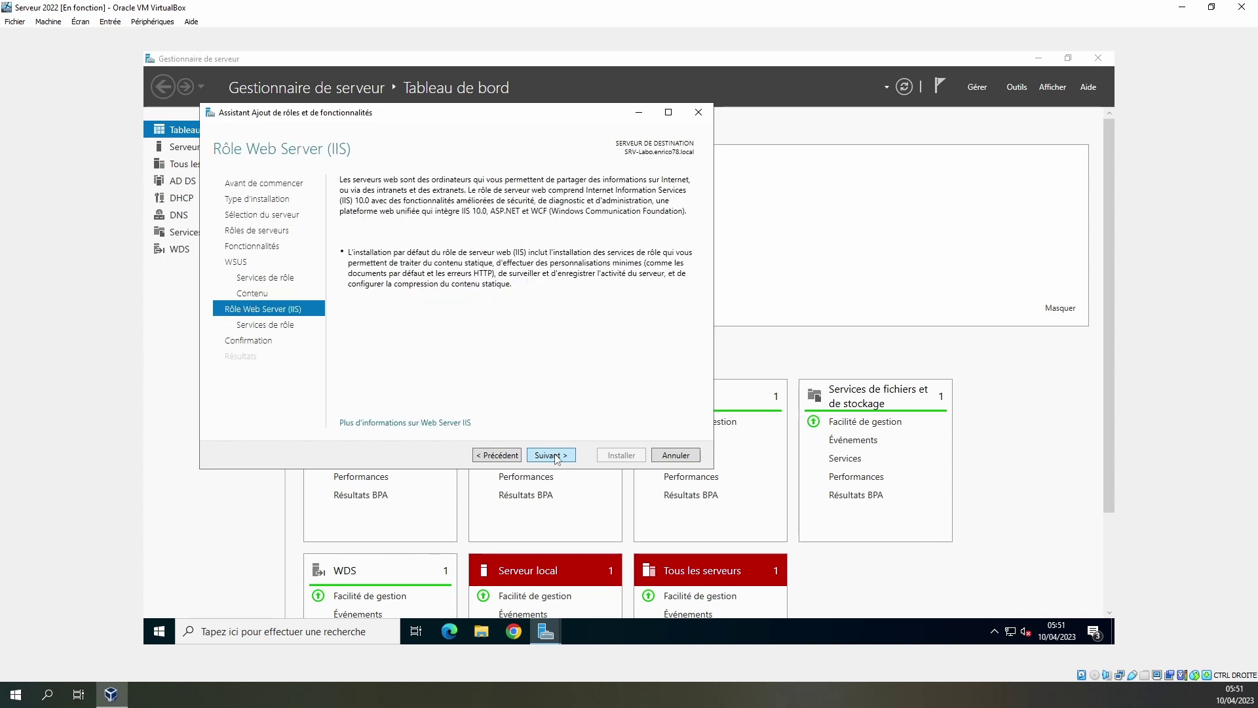
Accept the preselected IIS role services, review the installation selections, install the roles, and close the wizard once it completes.
{"action": "left_click", "coordinate": [551, 455]}
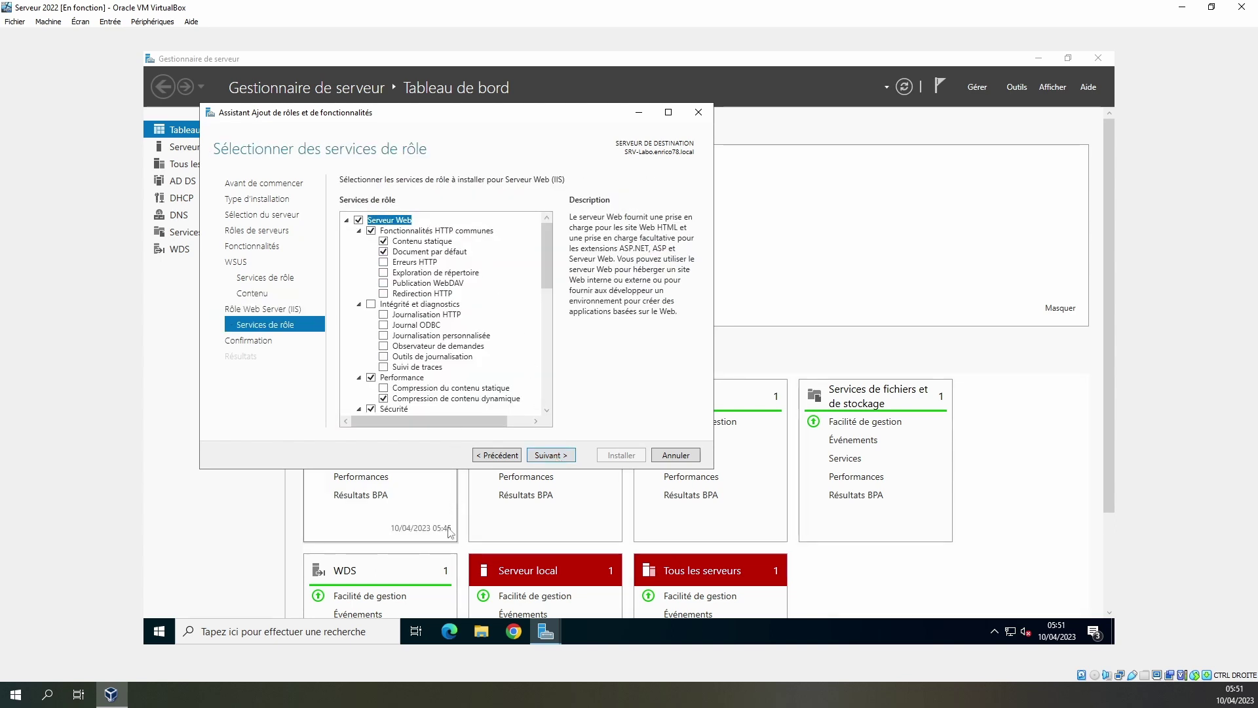
{"action": "left_click", "coordinate": [550, 454]}
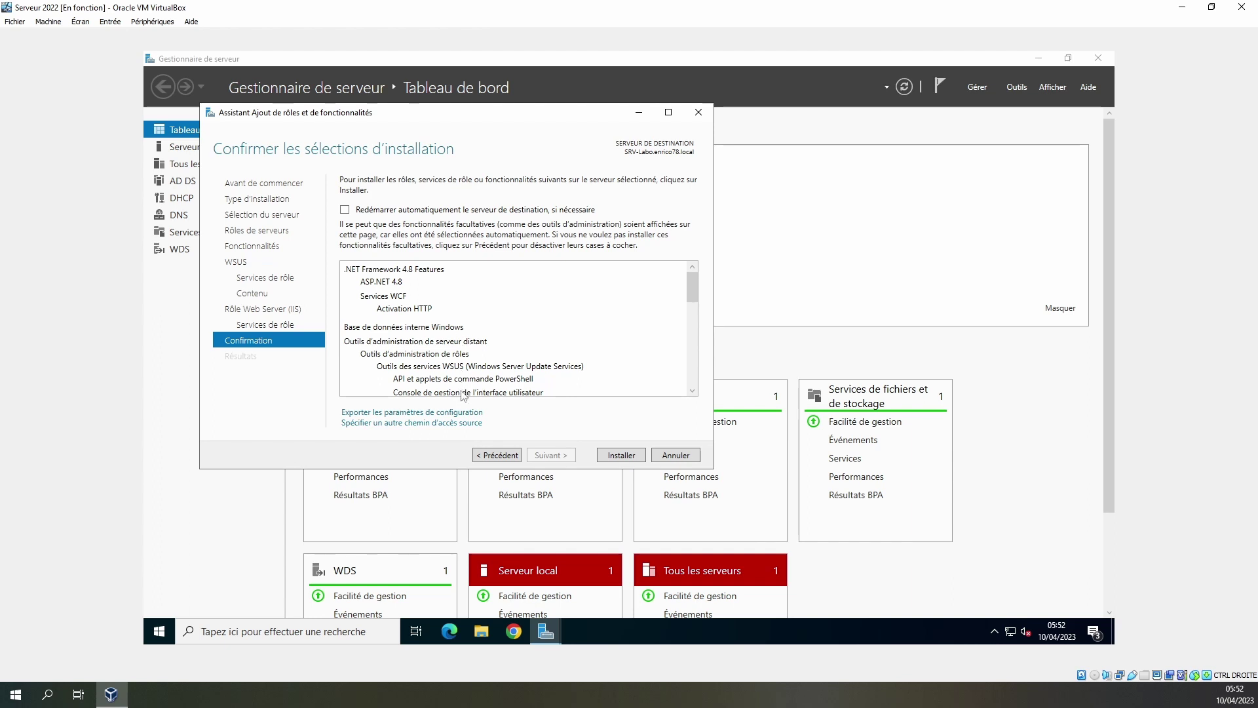
{"action": "scroll", "coordinate": [488, 352], "scroll_direction": "down", "scroll_amount": 5}
{"action": "scroll", "coordinate": [487, 352], "scroll_direction": "down", "scroll_amount": 6}
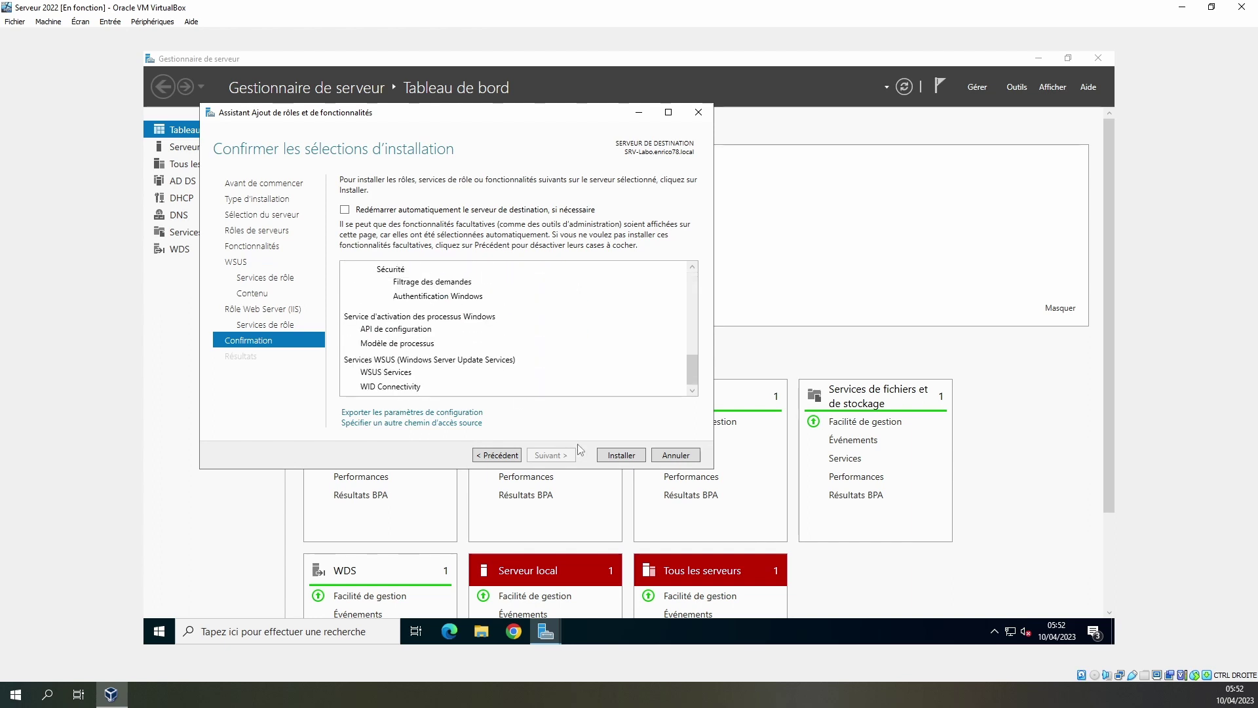
{"action": "left_click", "coordinate": [628, 457]}
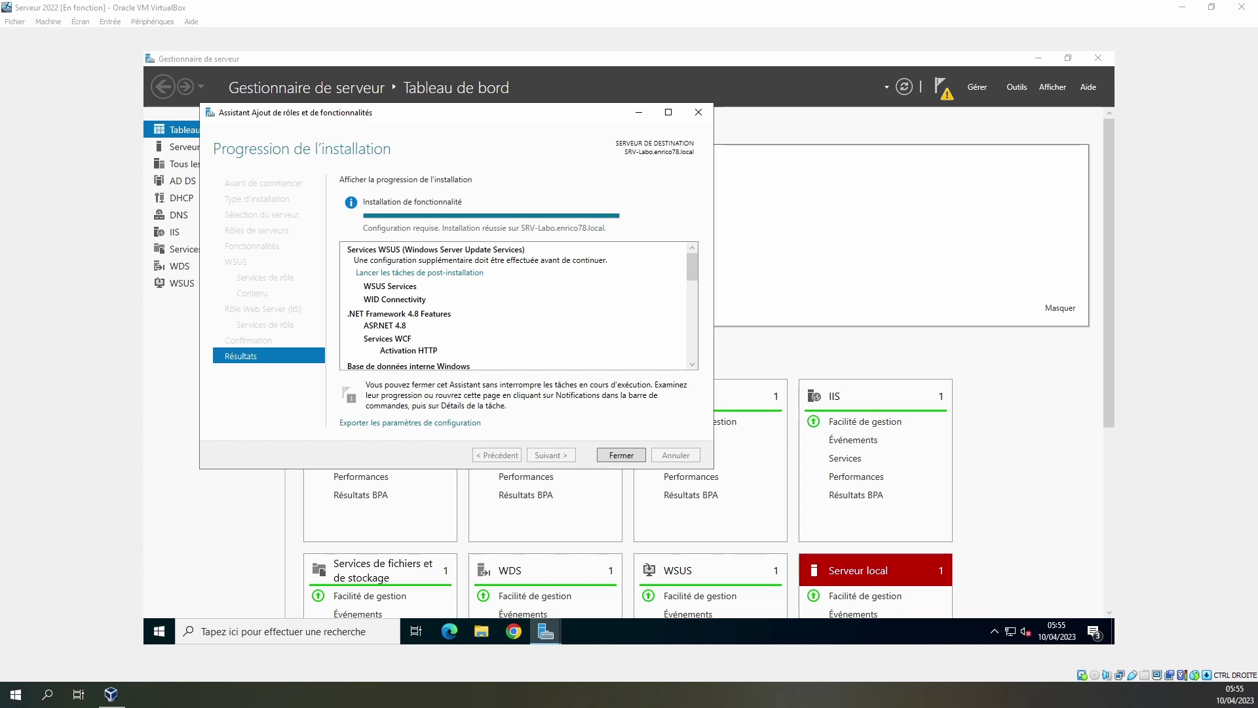
{"action": "left_click", "coordinate": [624, 461]}
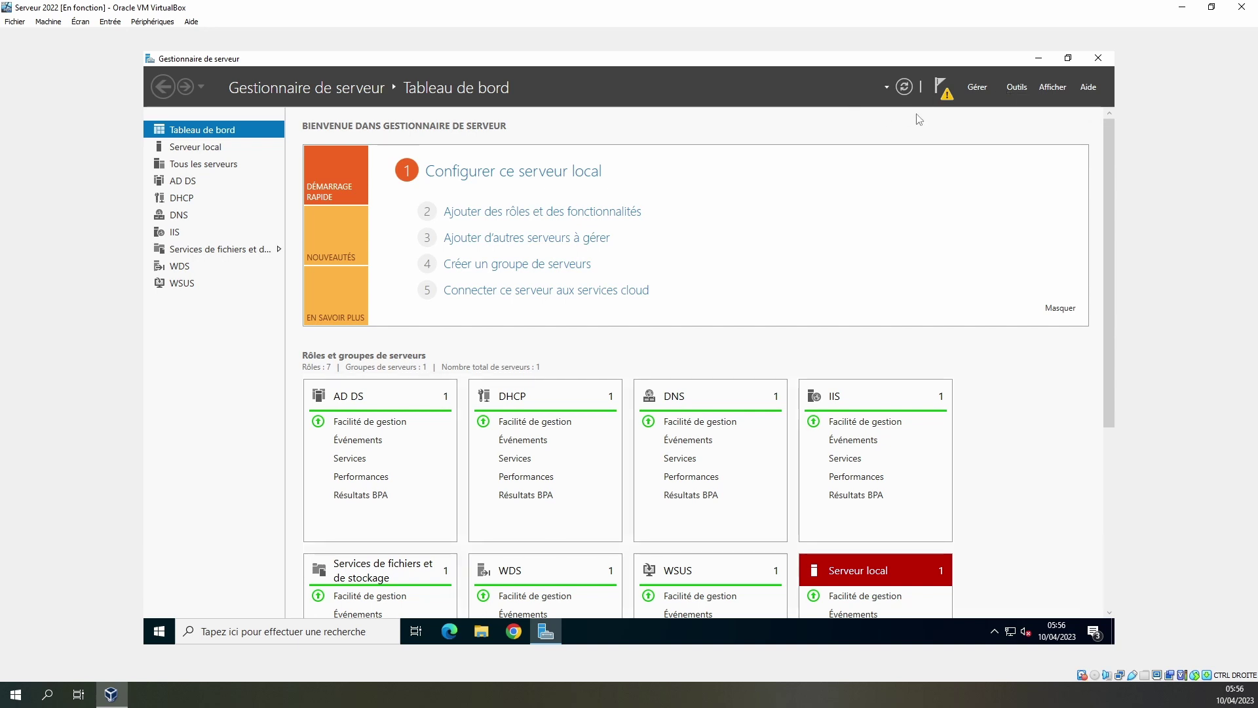
Check the post-installation notifications, begin the WSUS configuration wizard for SRV-LABO, and opt out of the Microsoft Update Improvement Program.
{"action": "left_click", "coordinate": [942, 87]}
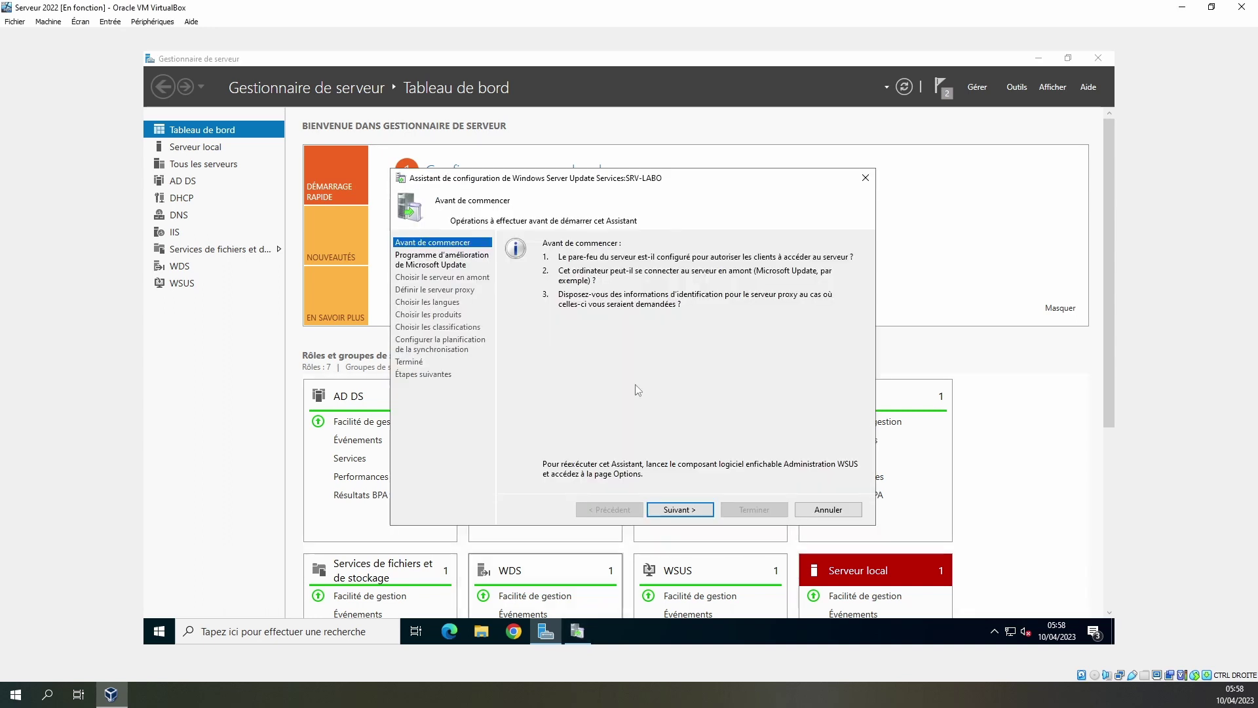
{"action": "left_click", "coordinate": [1038, 59]}
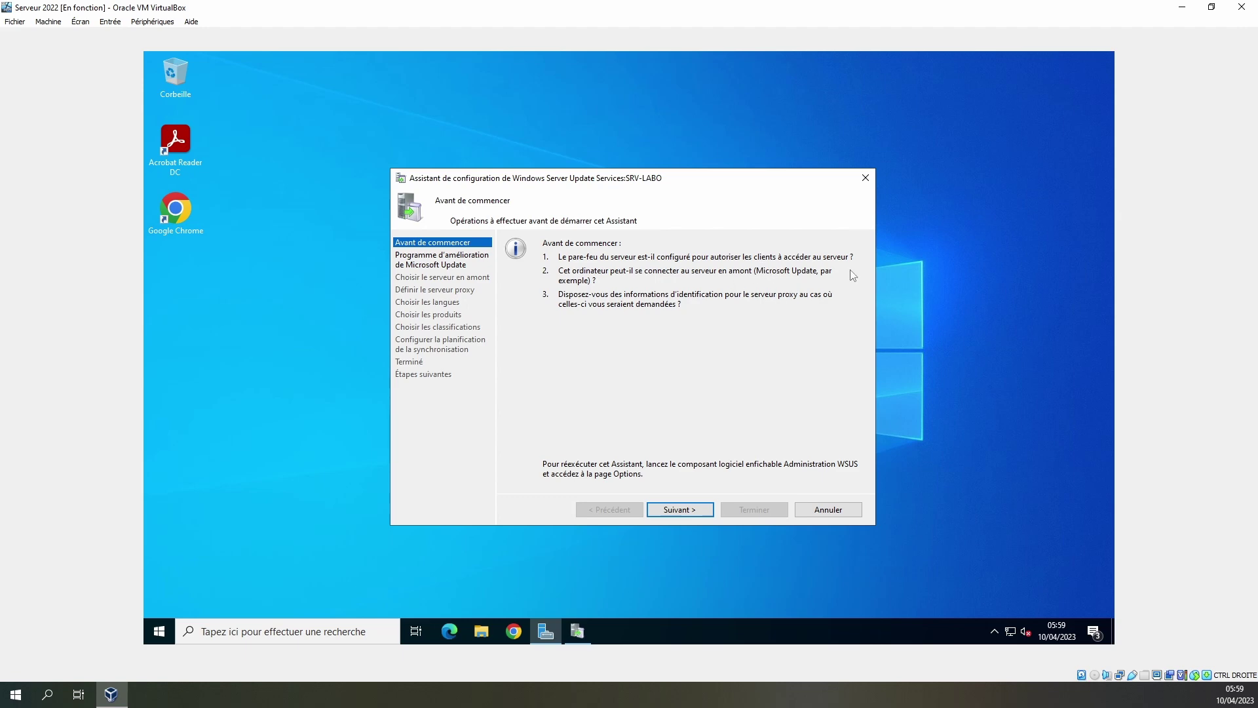
{"action": "left_click", "coordinate": [695, 512]}
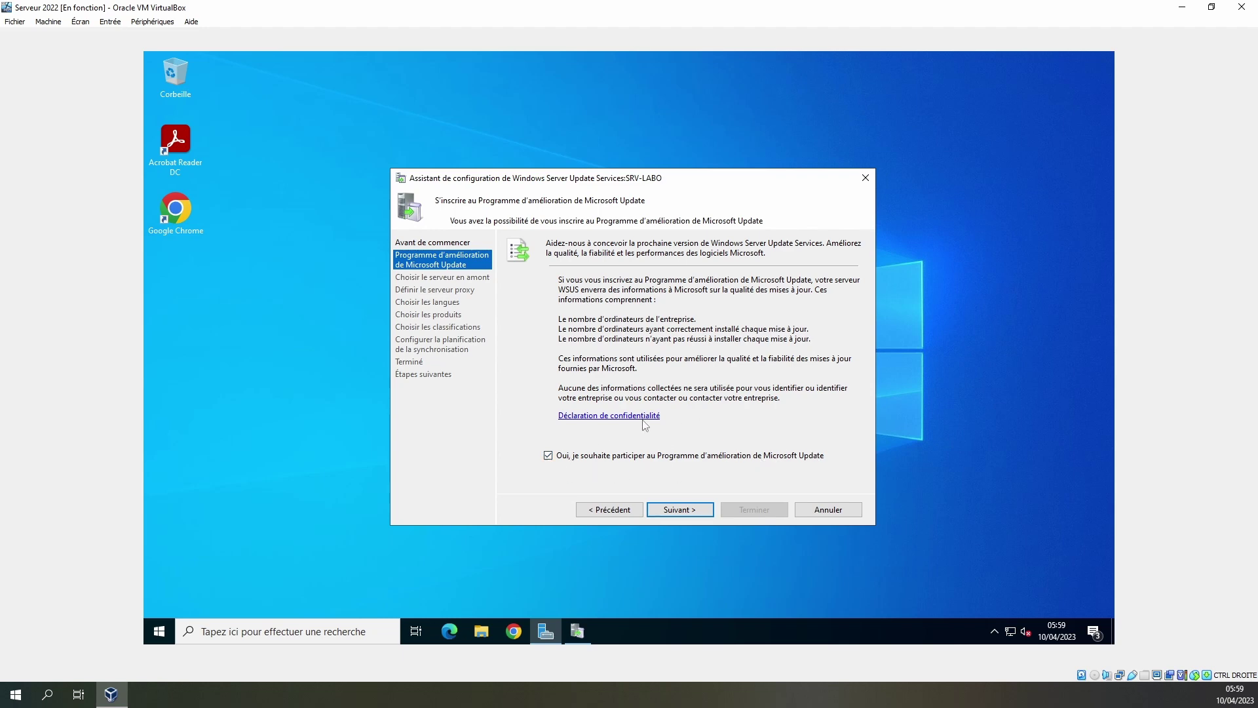
{"action": "left_click", "coordinate": [549, 458]}
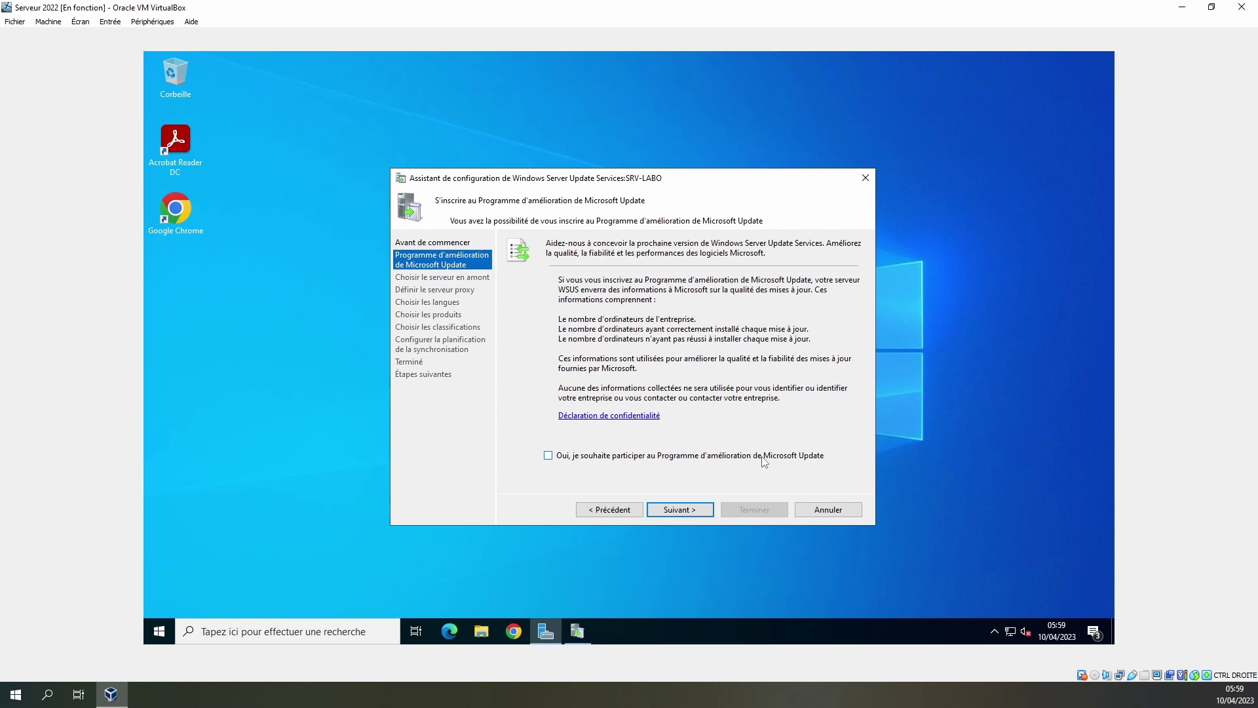
{"action": "left_click", "coordinate": [682, 516]}
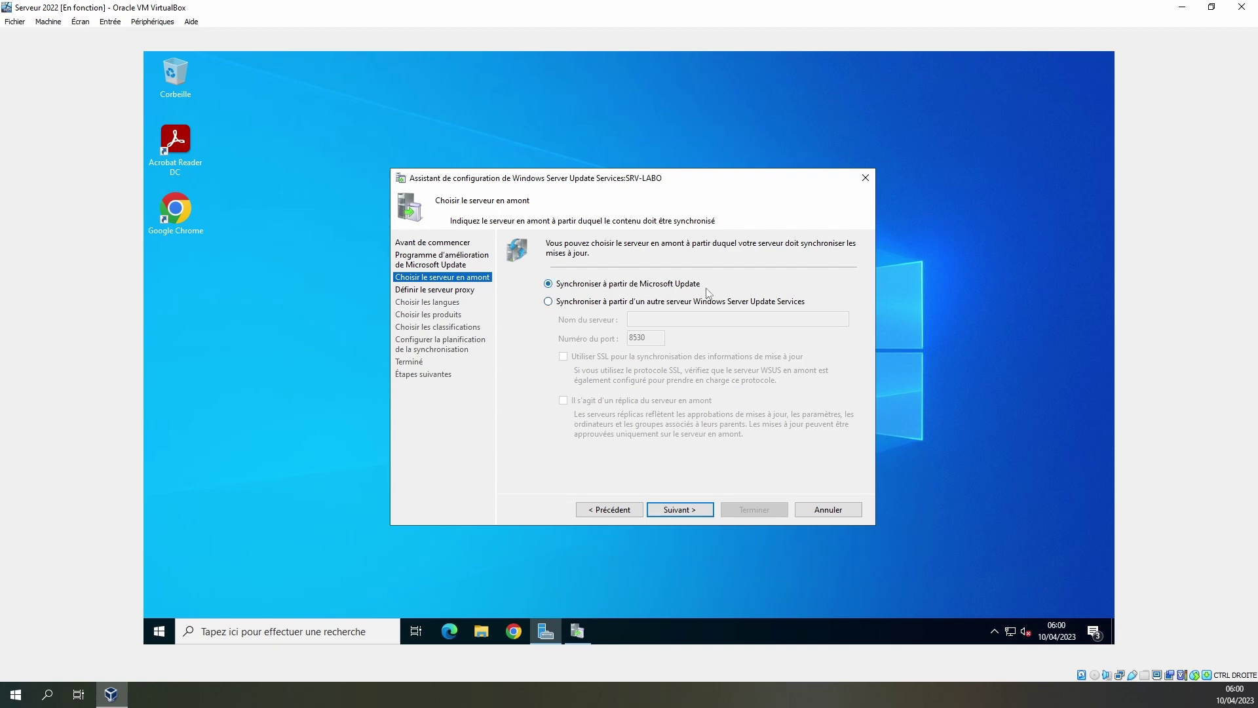
Keep synchronization from Microsoft Update without a proxy server and start the connection to the upstream server.
{"action": "left_click", "coordinate": [684, 514]}
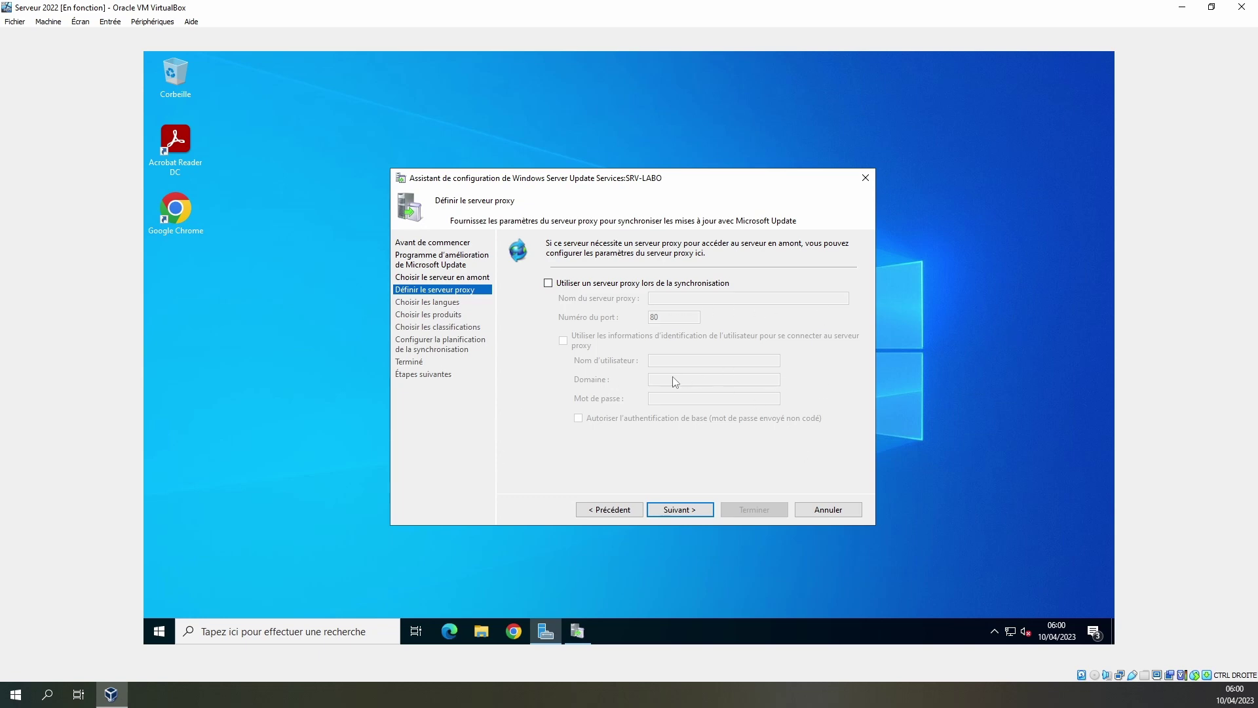
{"action": "left_click", "coordinate": [680, 510]}
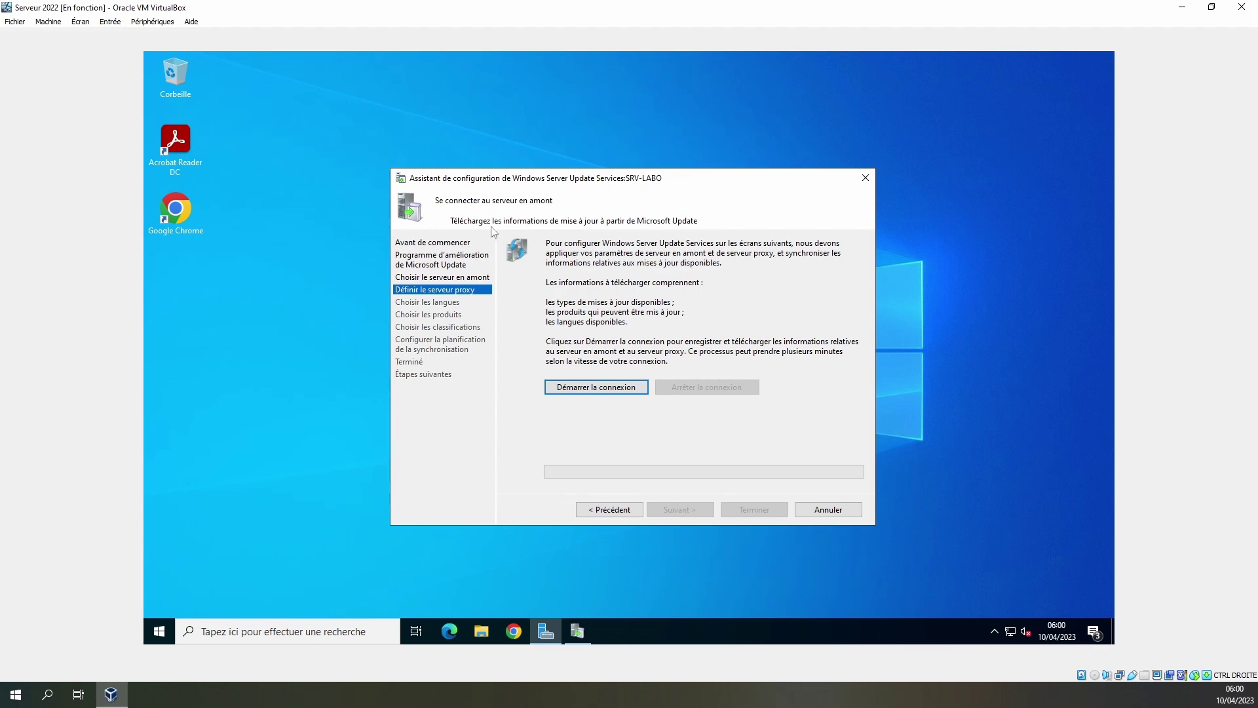
{"action": "left_click", "coordinate": [597, 388]}
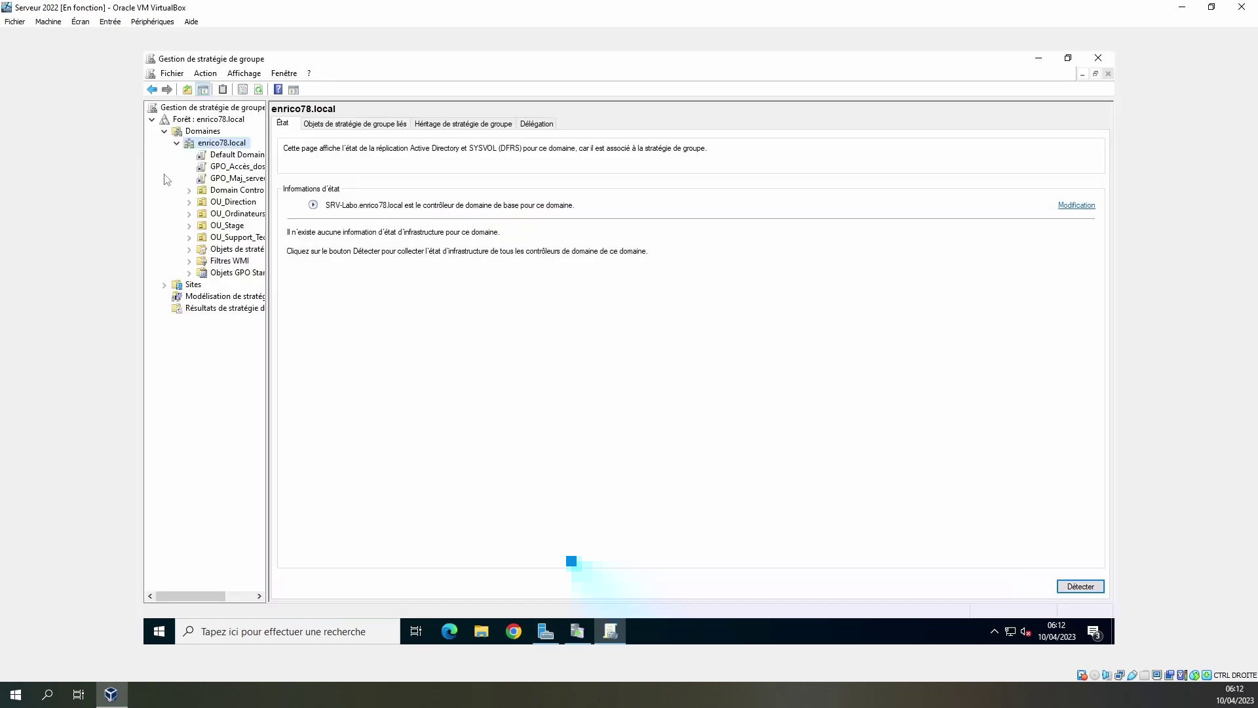
Select the GPO_Maj_serveur_users policy object under the domain and open it for editing.
{"action": "left_click", "coordinate": [236, 177]}
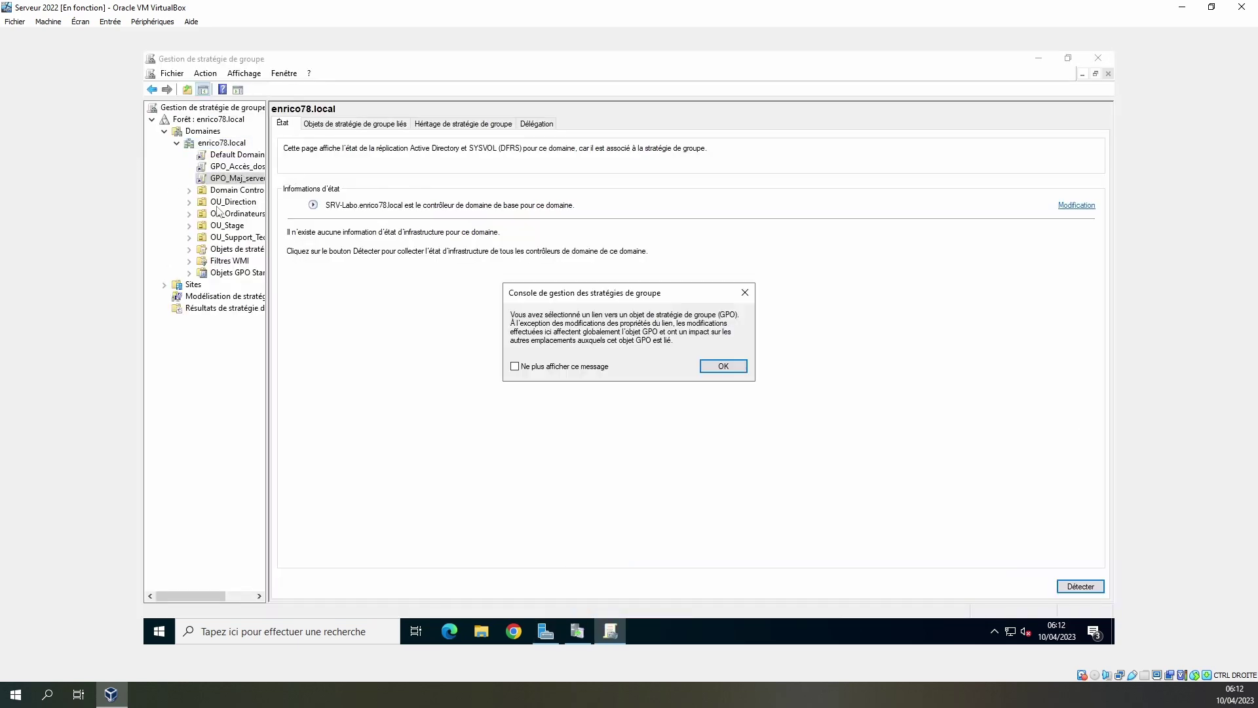
{"action": "left_click", "coordinate": [724, 366]}
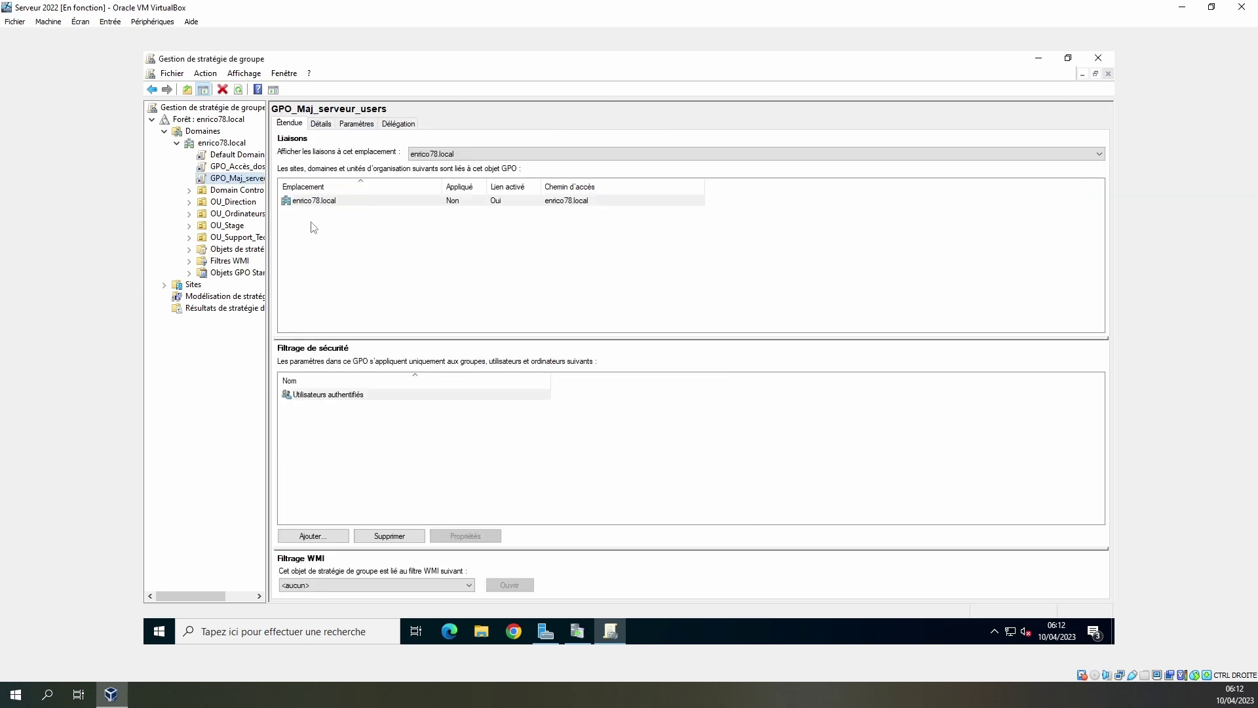
{"action": "right_click", "coordinate": [227, 182]}
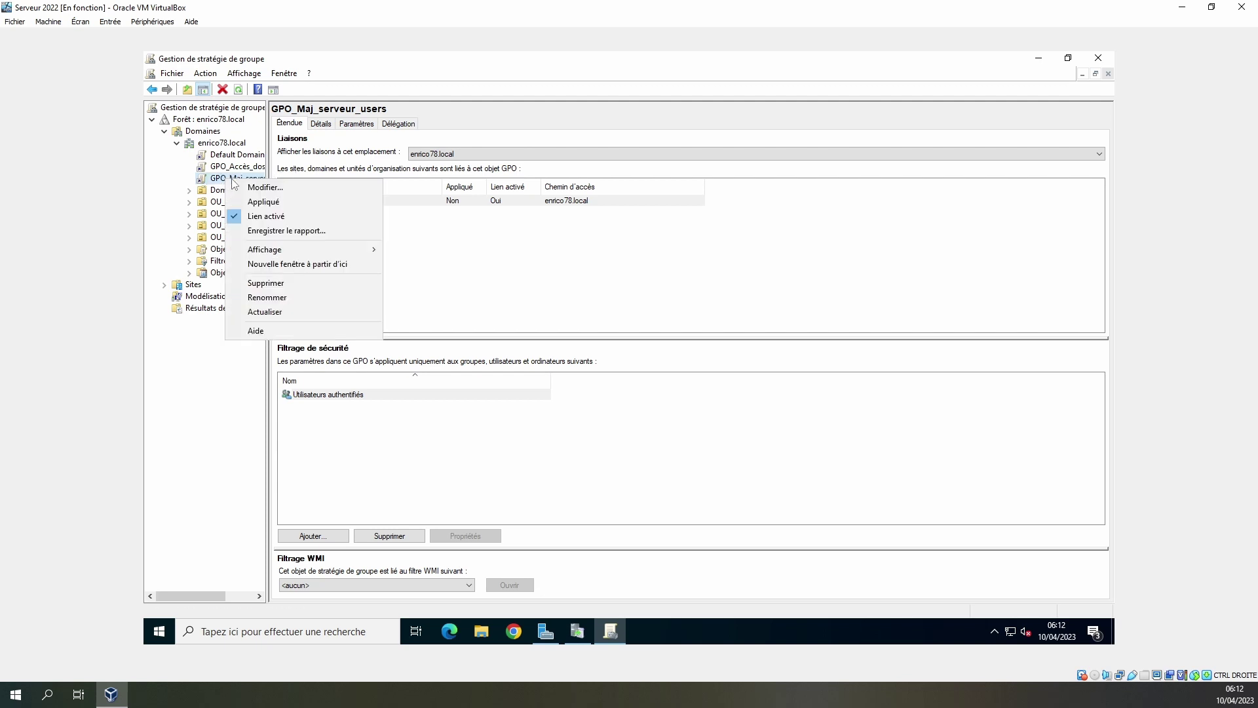
{"action": "left_click", "coordinate": [265, 188]}
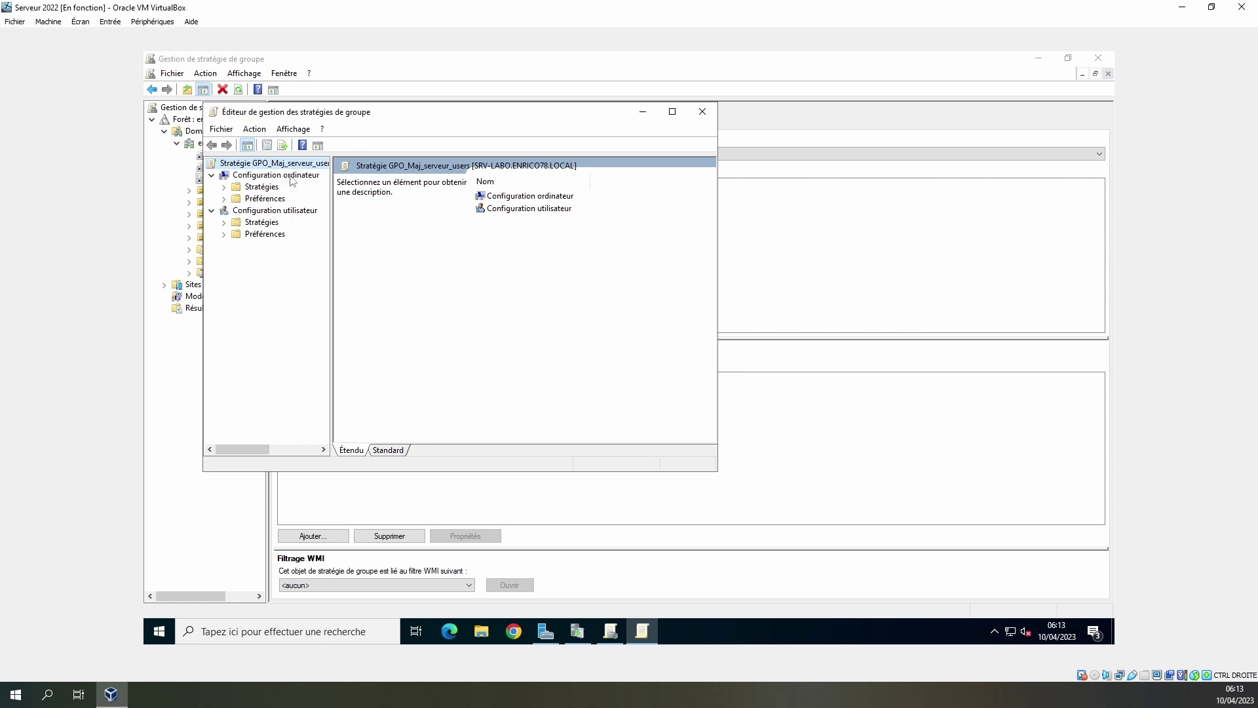
Show the Windows Update policies under the computer configuration's administrative templates and Windows components, with the editor maximized.
{"action": "double_click", "coordinate": [259, 187]}
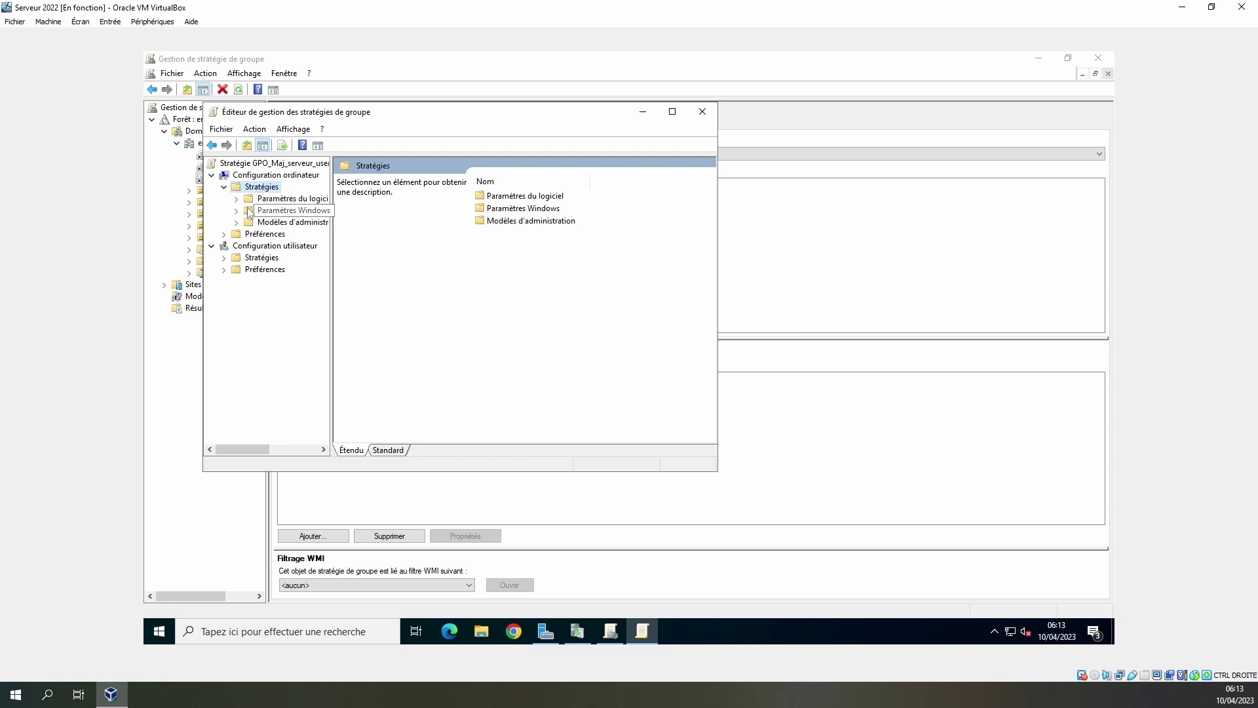
{"action": "double_click", "coordinate": [282, 223]}
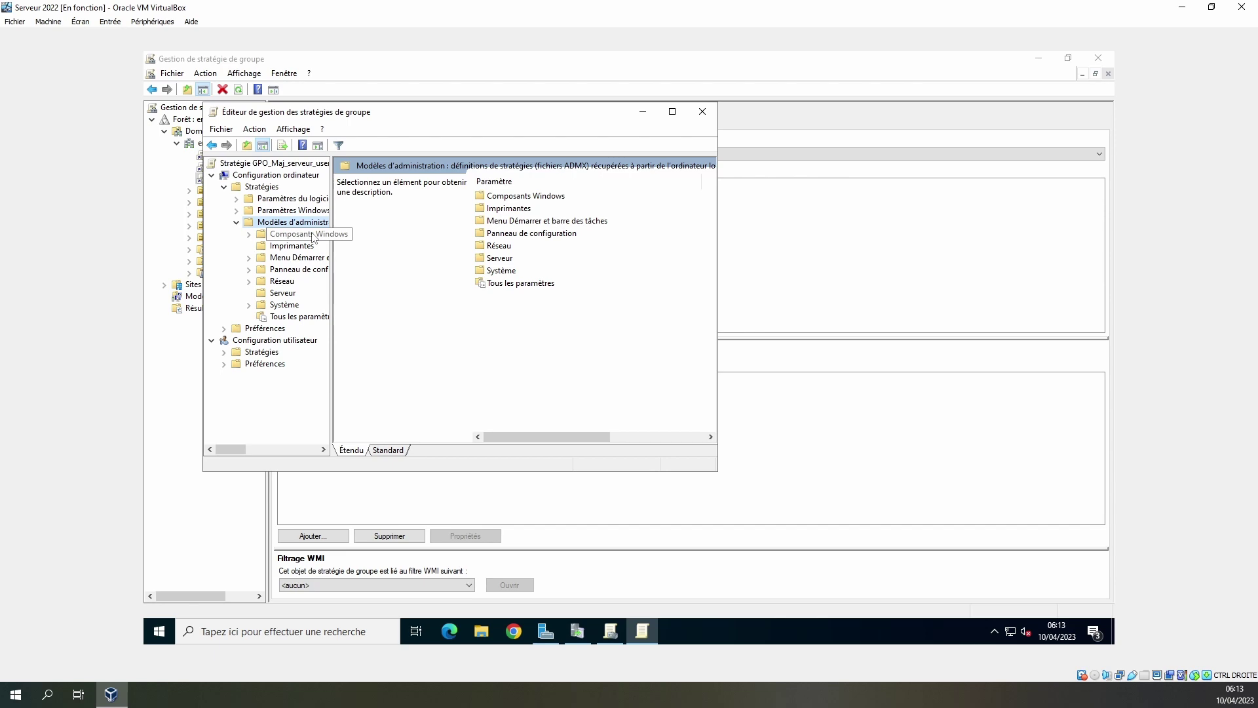
{"action": "double_click", "coordinate": [308, 235]}
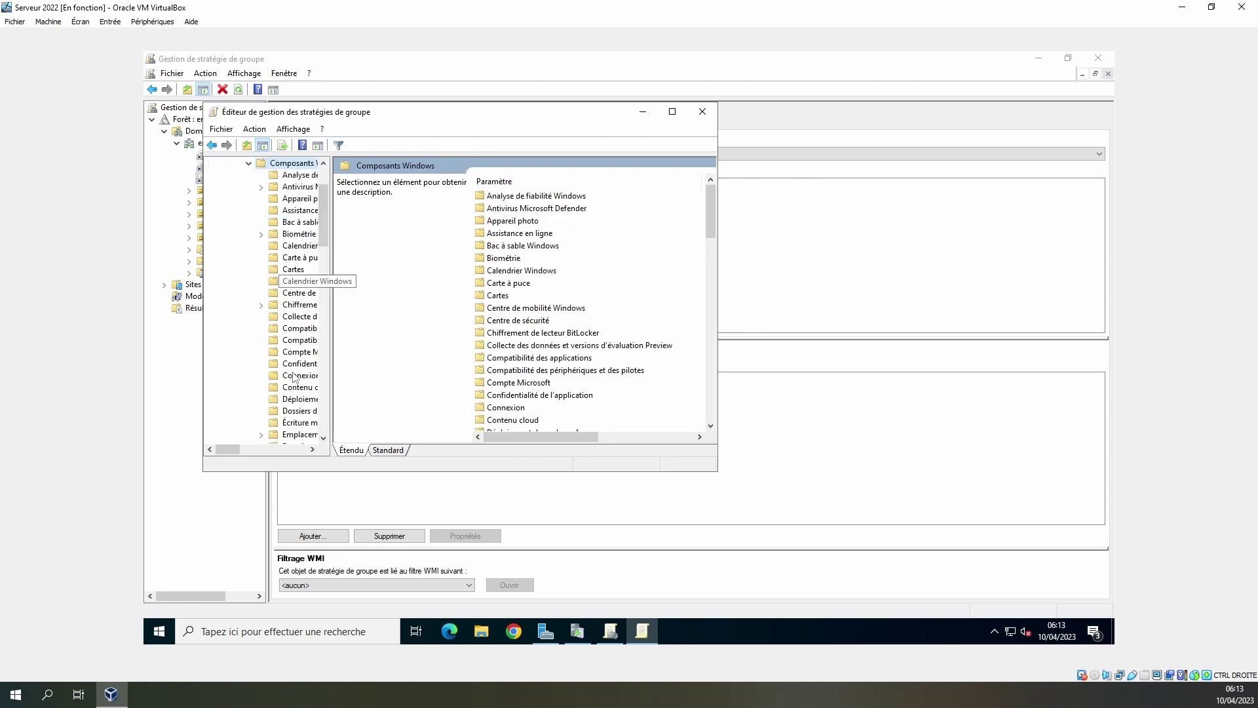
{"action": "scroll", "coordinate": [614, 319], "scroll_direction": "down", "scroll_amount": 15}
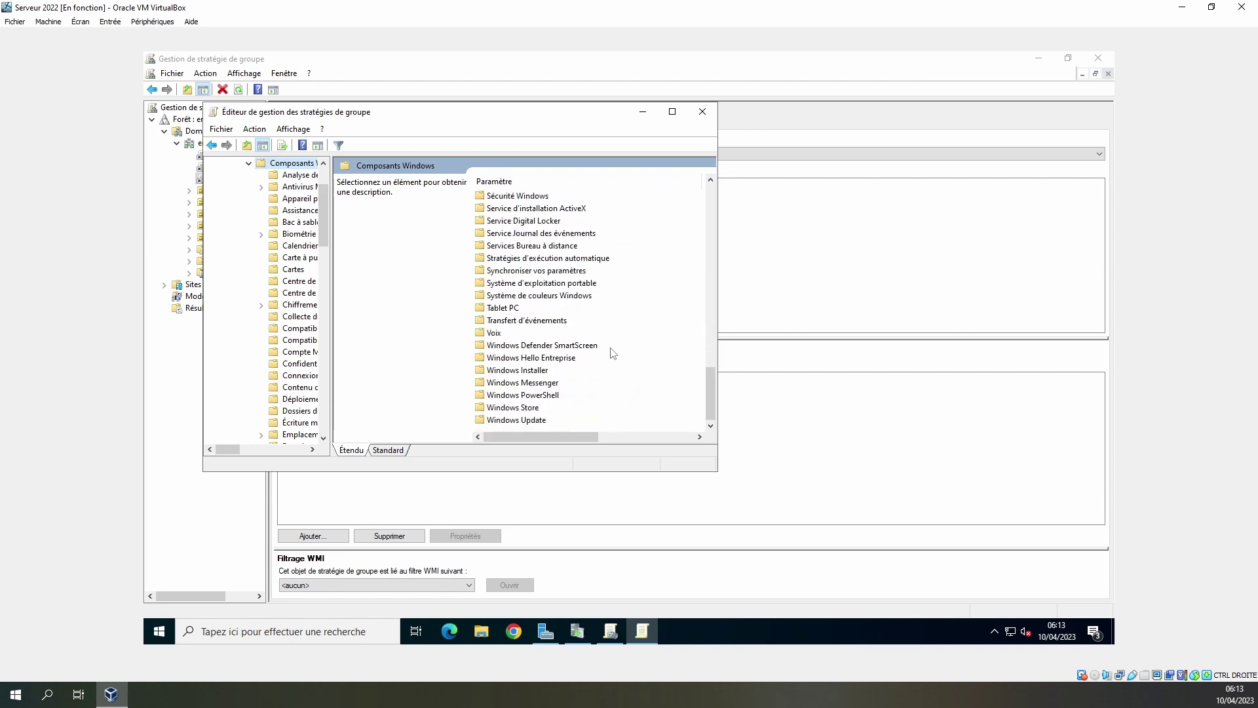
{"action": "double_click", "coordinate": [520, 420]}
{"action": "double_click", "coordinate": [474, 115]}
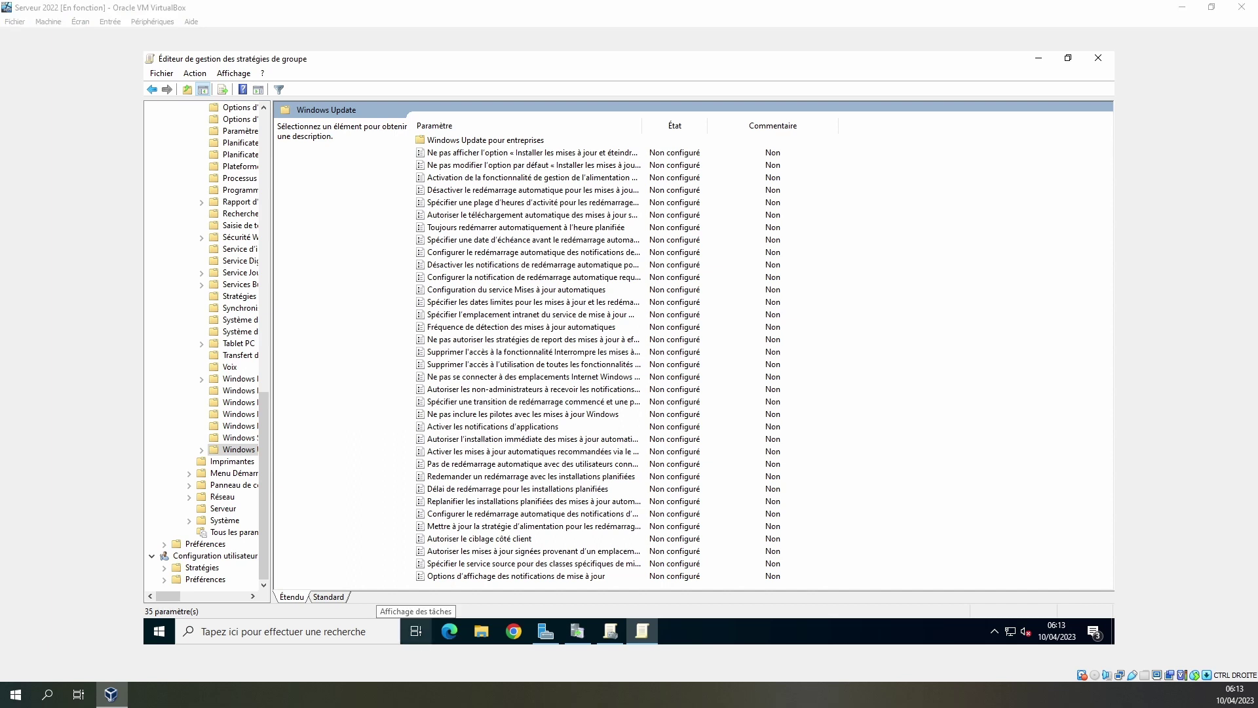
Examine the Windows Update settings on the PC-Utilisateurs client machine and return to the server's policy editor.
{"action": "left_click_drag", "start_coordinate": [1257, 98], "coordinate": [570, 49]}
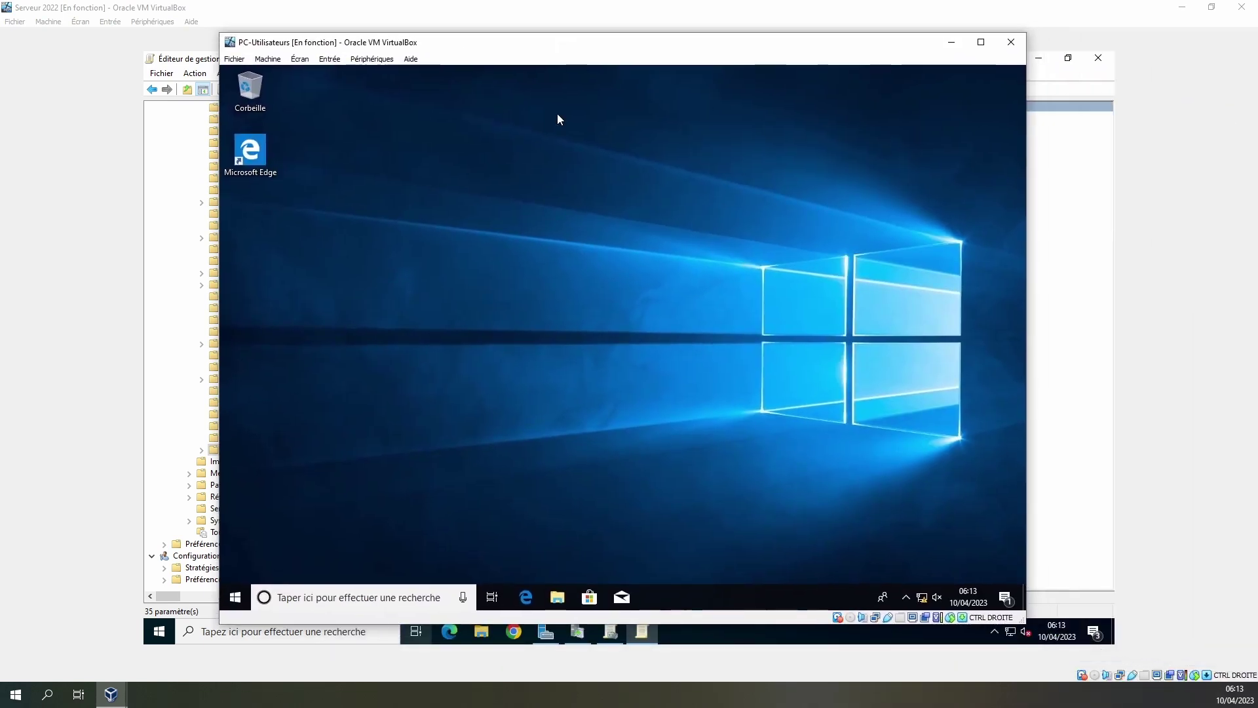
{"action": "left_click", "coordinate": [235, 597]}
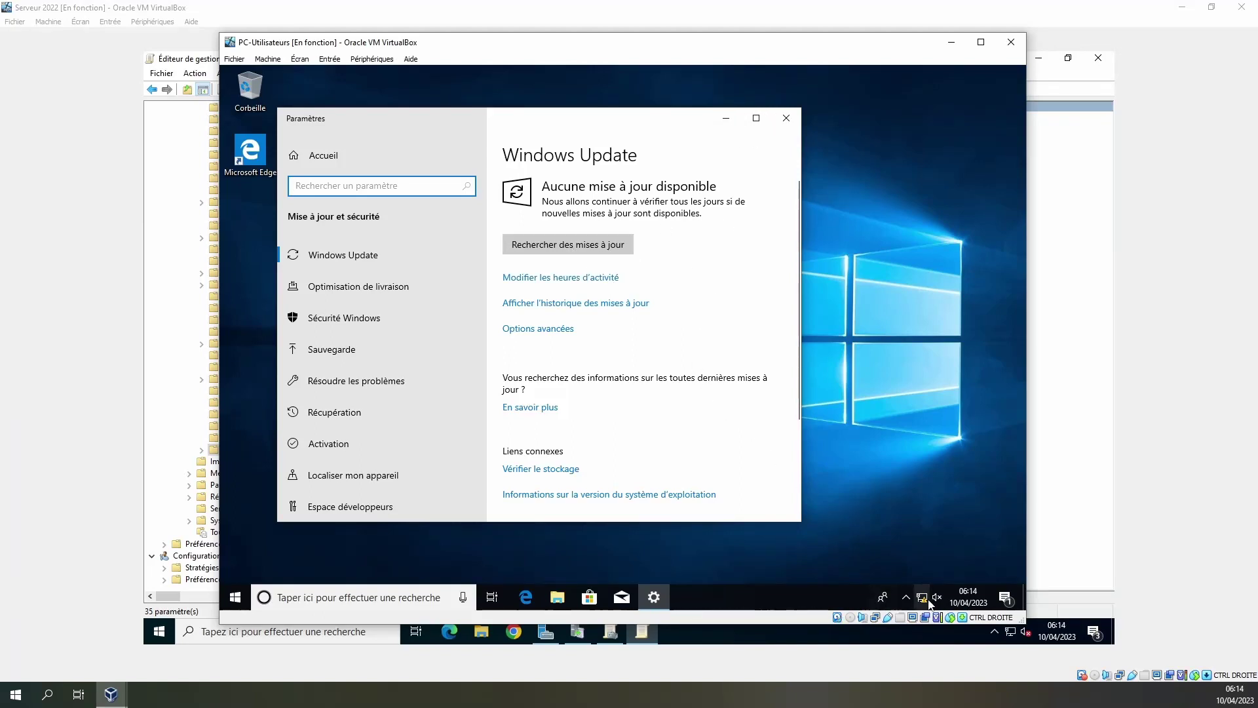
{"action": "mouse_move", "coordinate": [925, 598]}
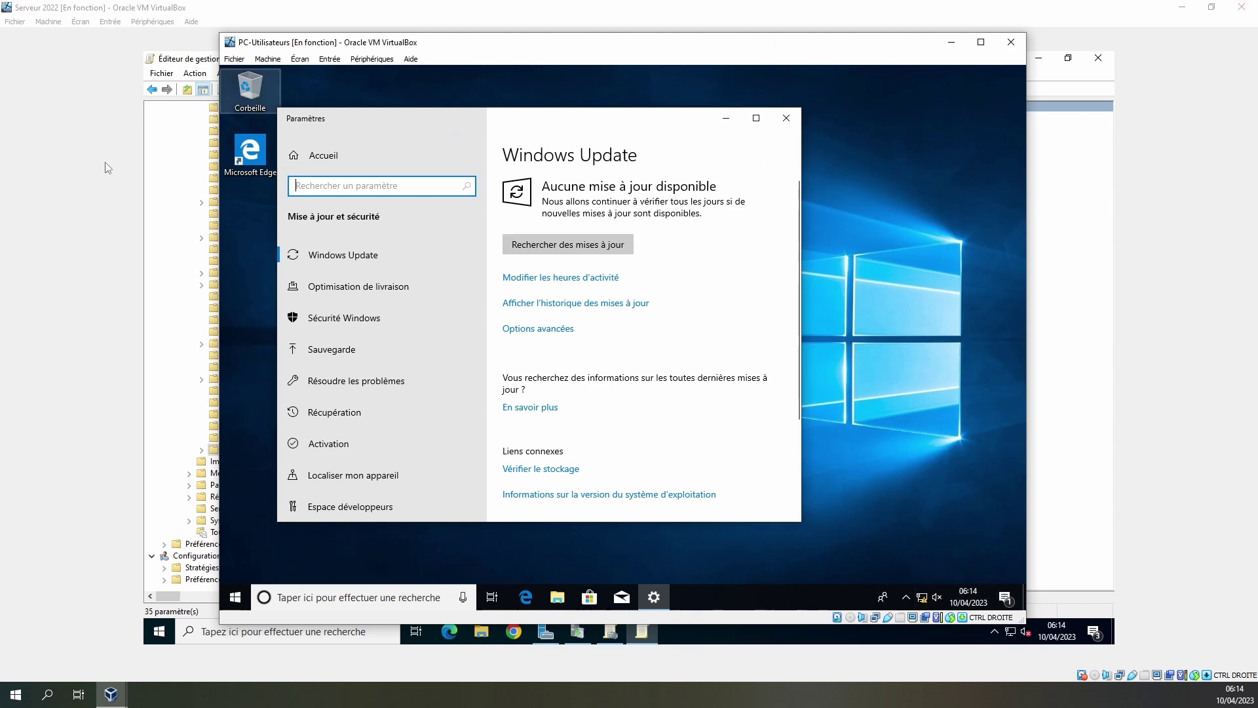
{"action": "left_click", "coordinate": [951, 42]}
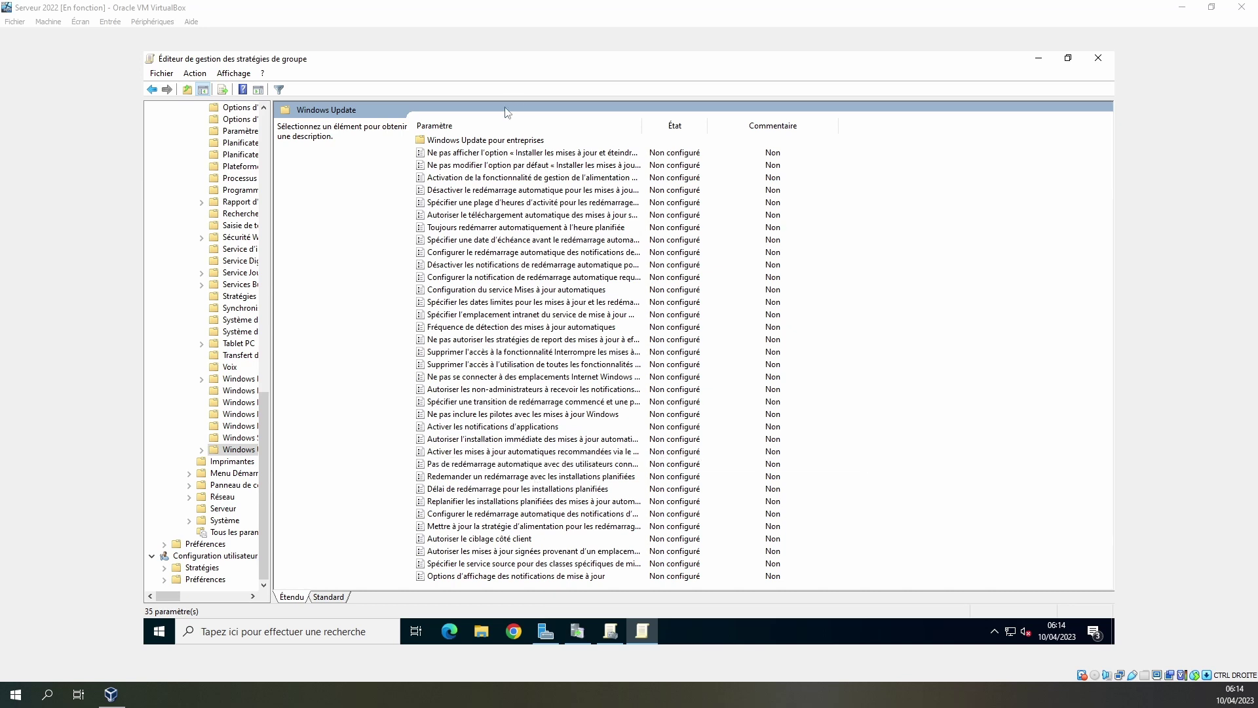
{"action": "double_click", "coordinate": [467, 566]}
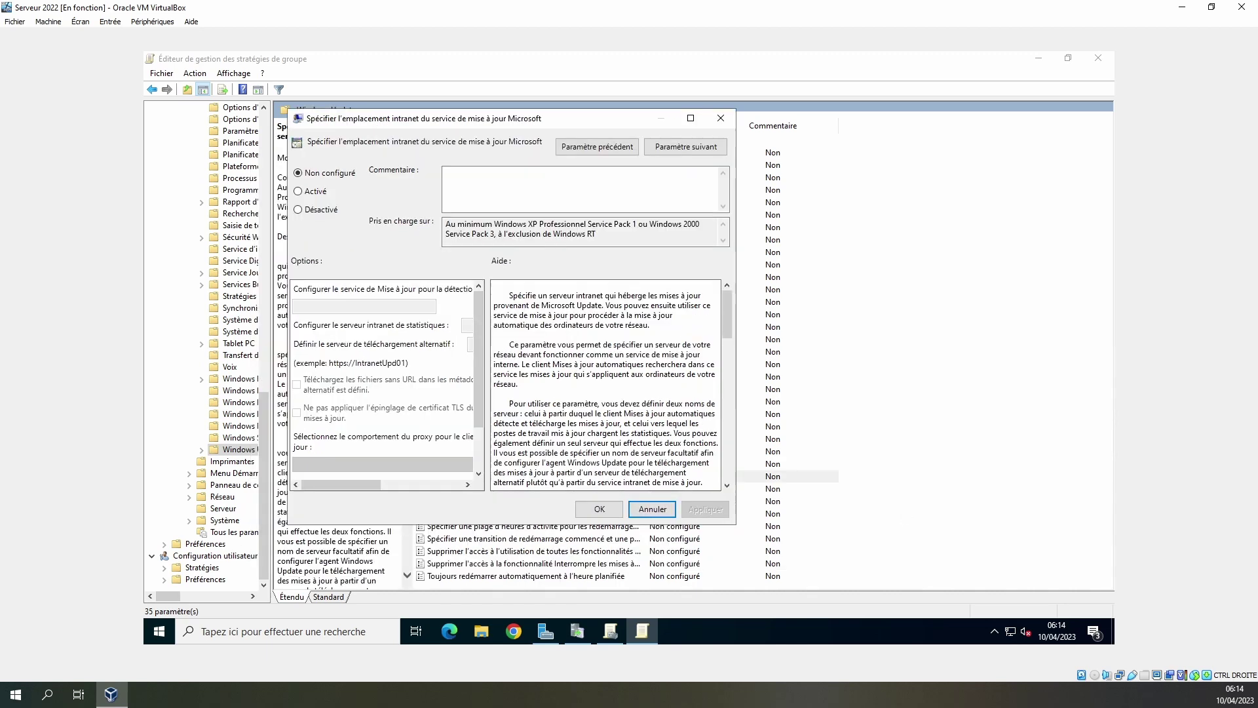
{"action": "left_click_drag", "start_coordinate": [736, 525], "coordinate": [1019, 585]}
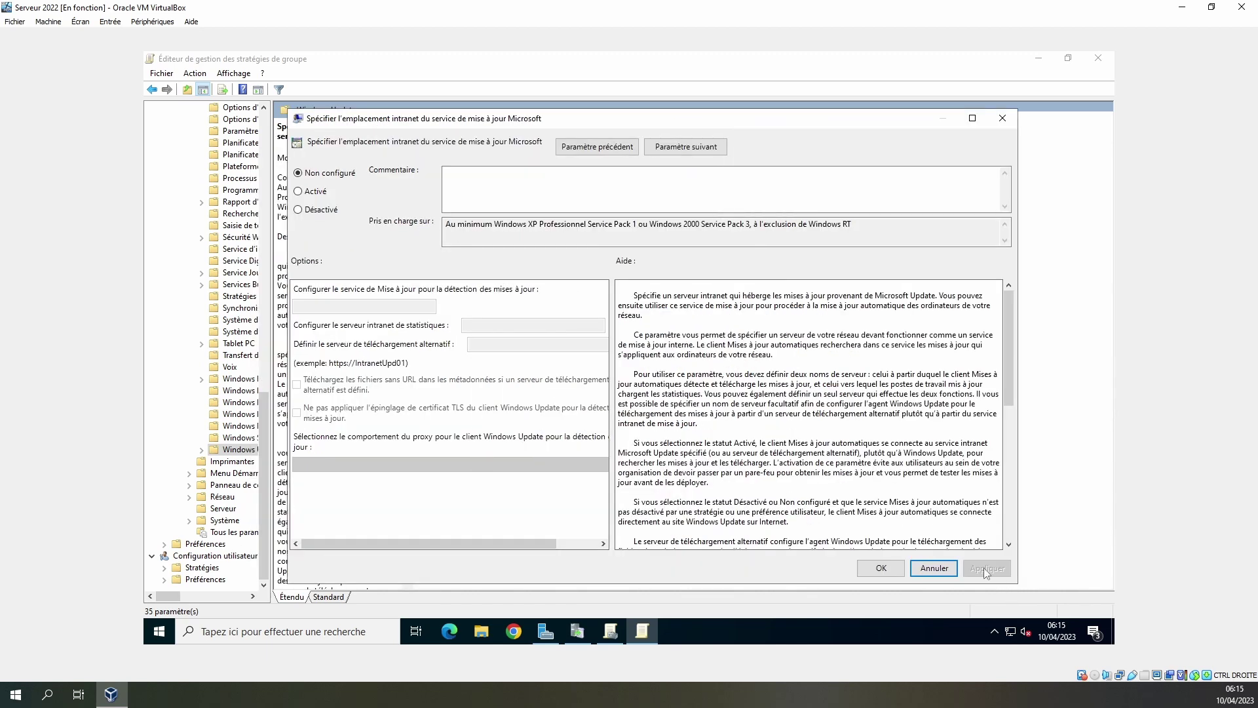
{"action": "left_click", "coordinate": [316, 195]}
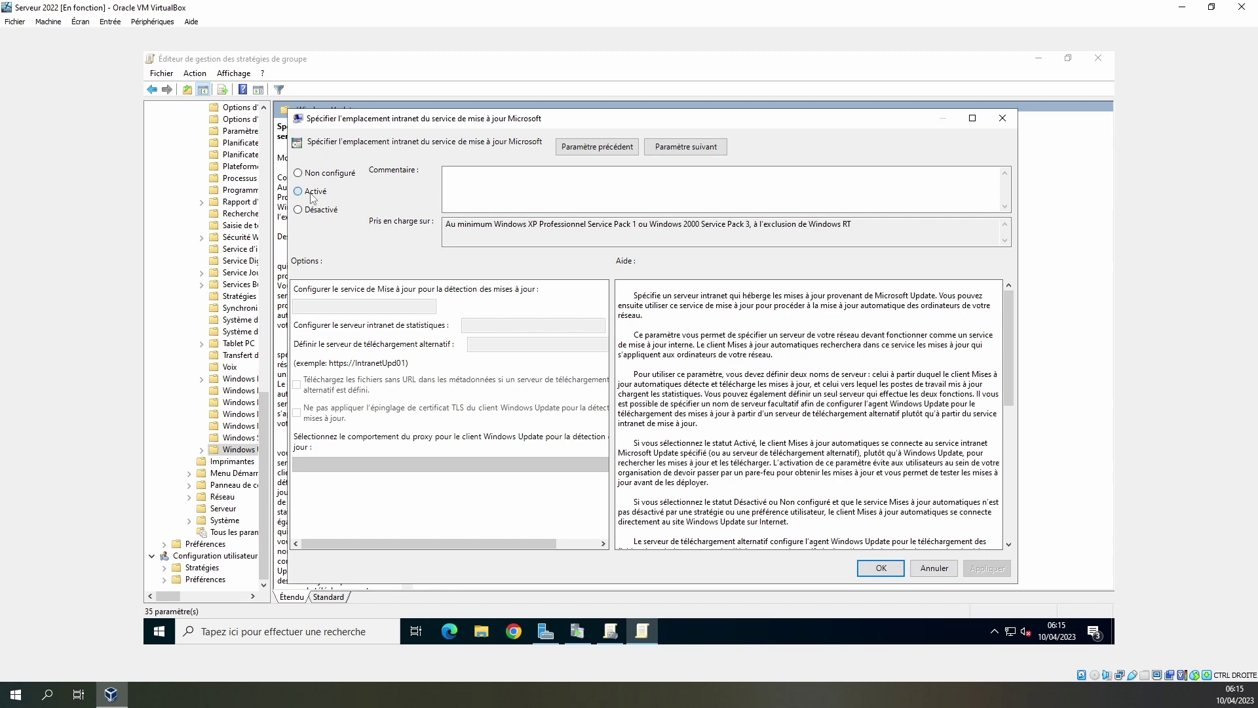
{"action": "left_click", "coordinate": [376, 307]}
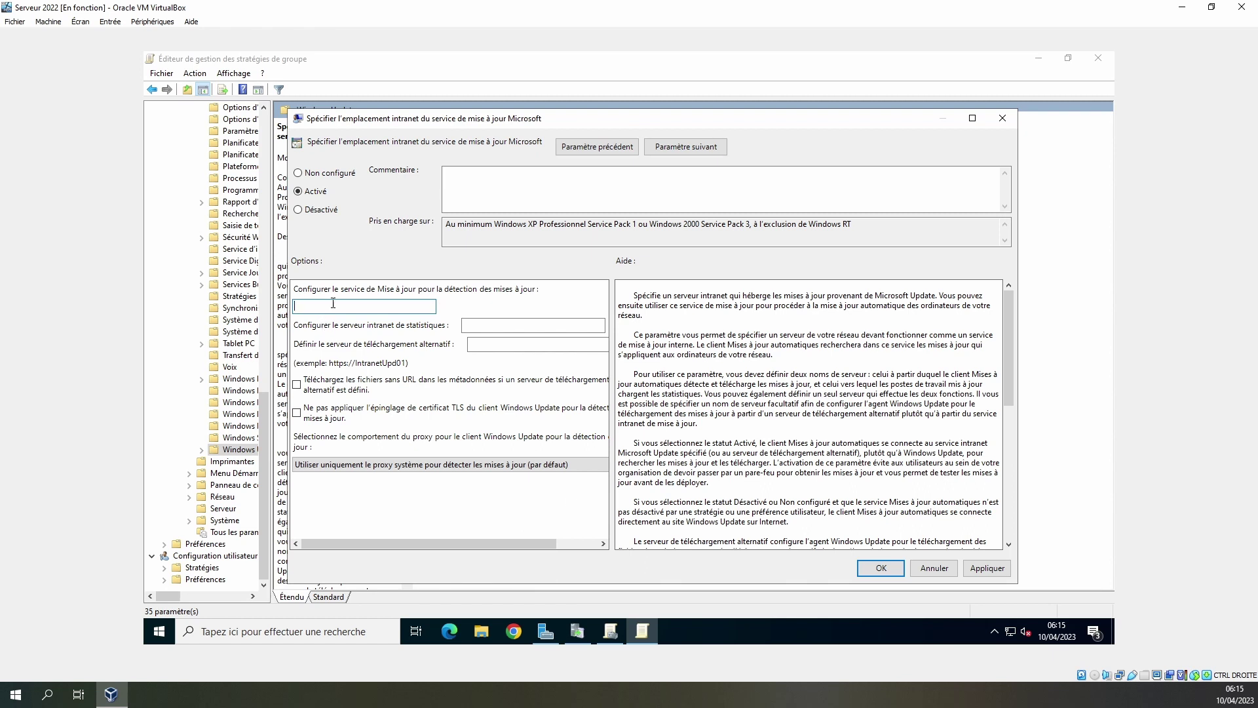
{"action": "mouse_move", "coordinate": [582, 639]}
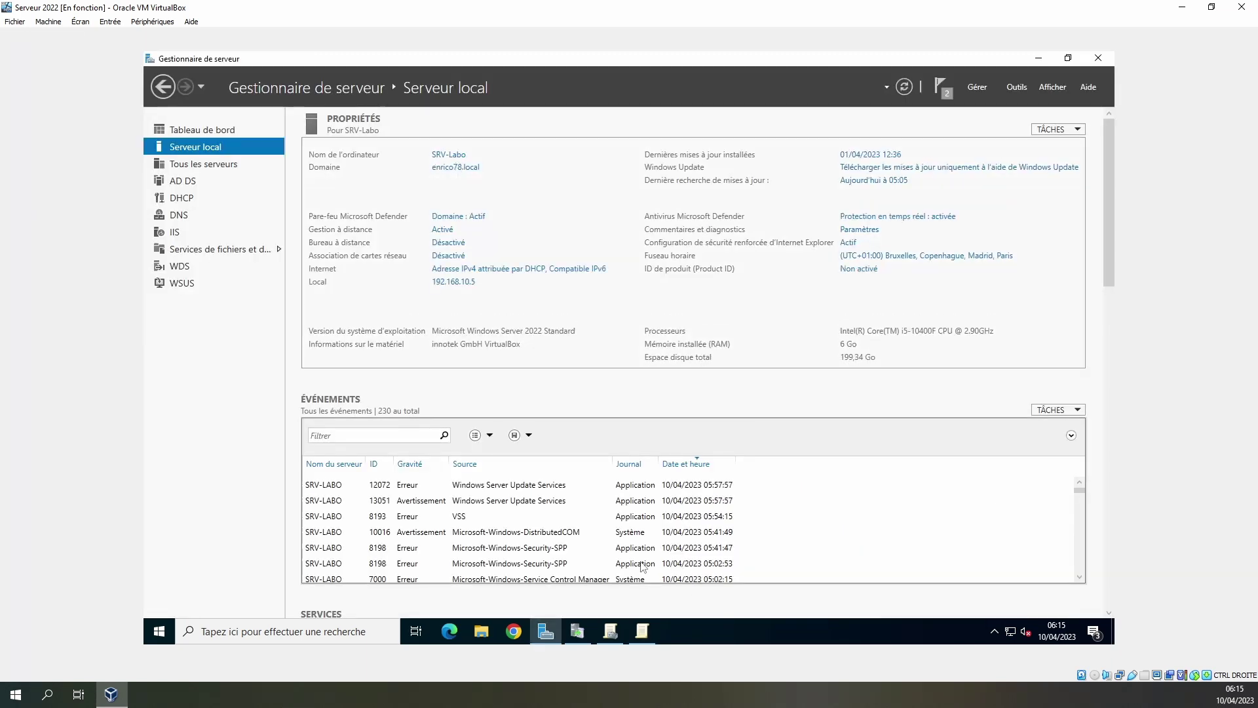
{"action": "left_click", "coordinate": [642, 631]}
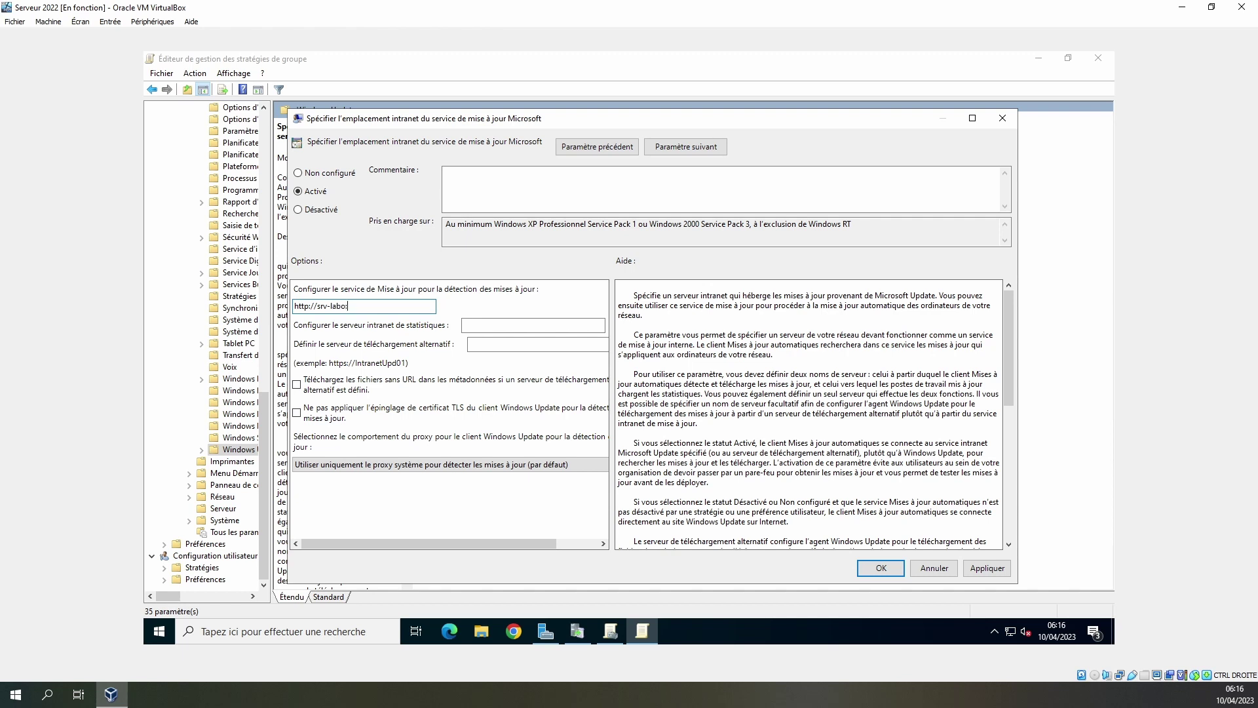
{"action": "type", "text": "0"}
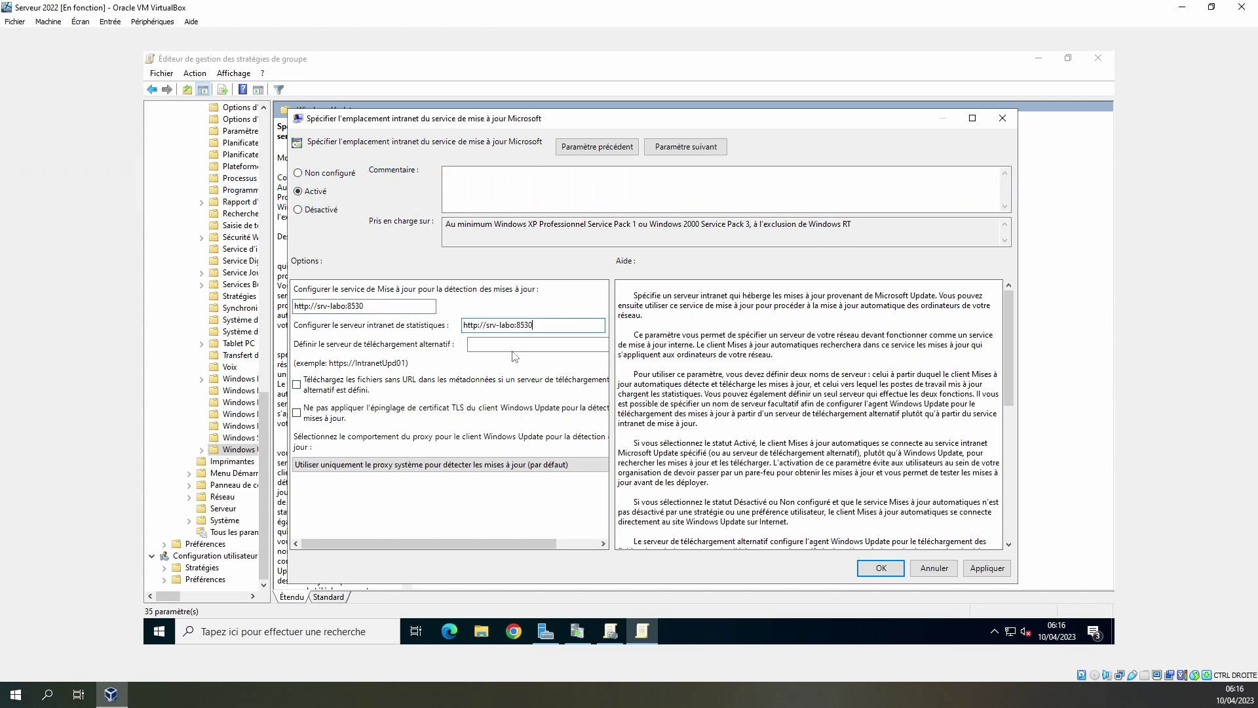
{"action": "left_click", "coordinate": [507, 344]}
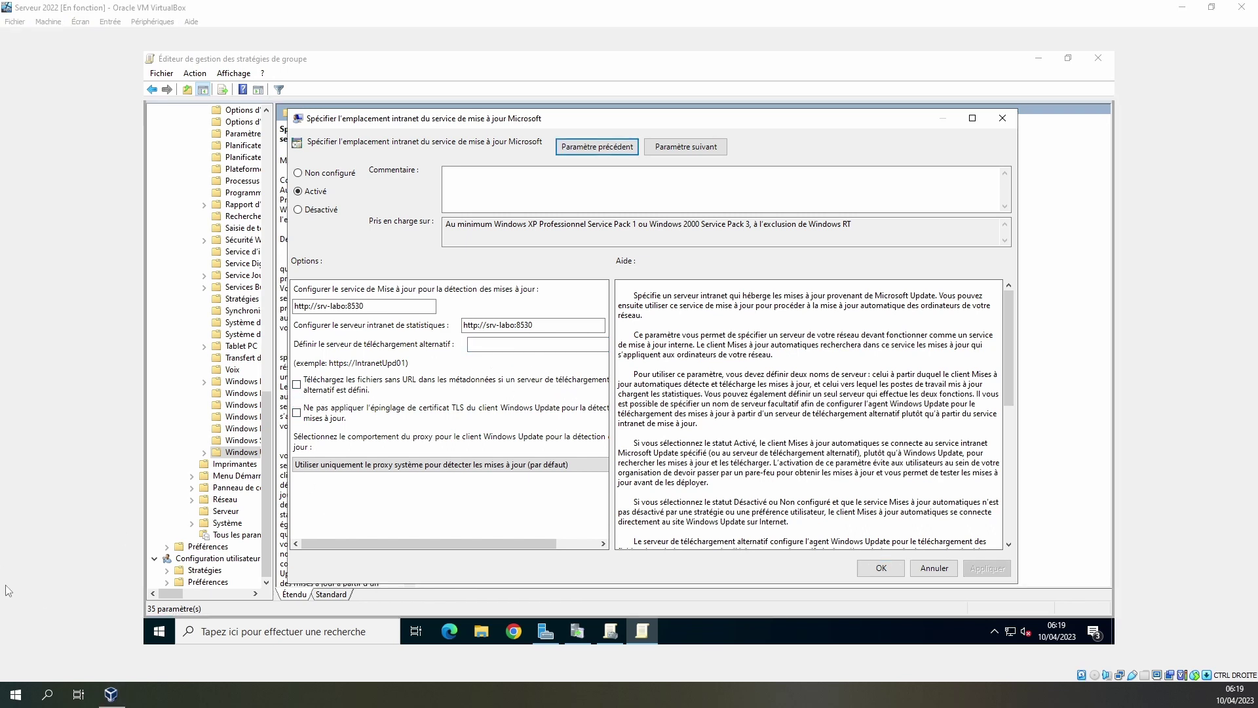
Close the intranet location policy and continue the WSUS configuration wizard, keeping Anglais and Français as the update languages.
{"action": "left_click", "coordinate": [577, 631]}
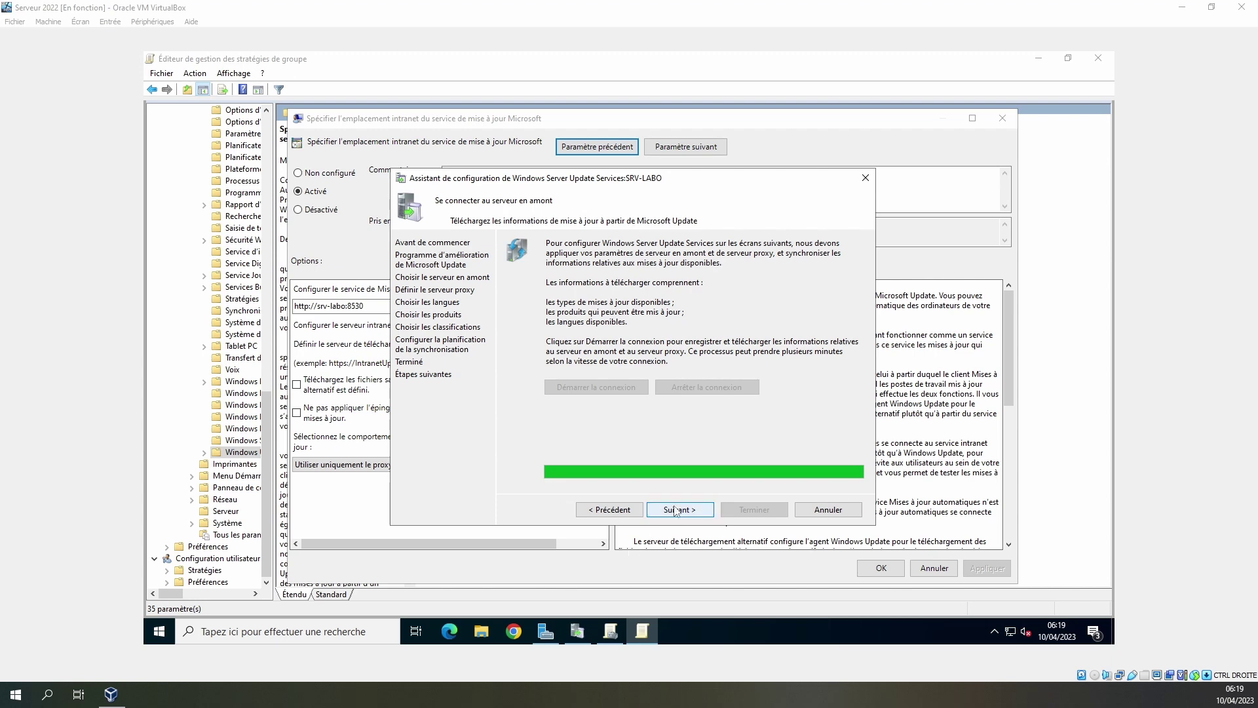
{"action": "left_click", "coordinate": [951, 569]}
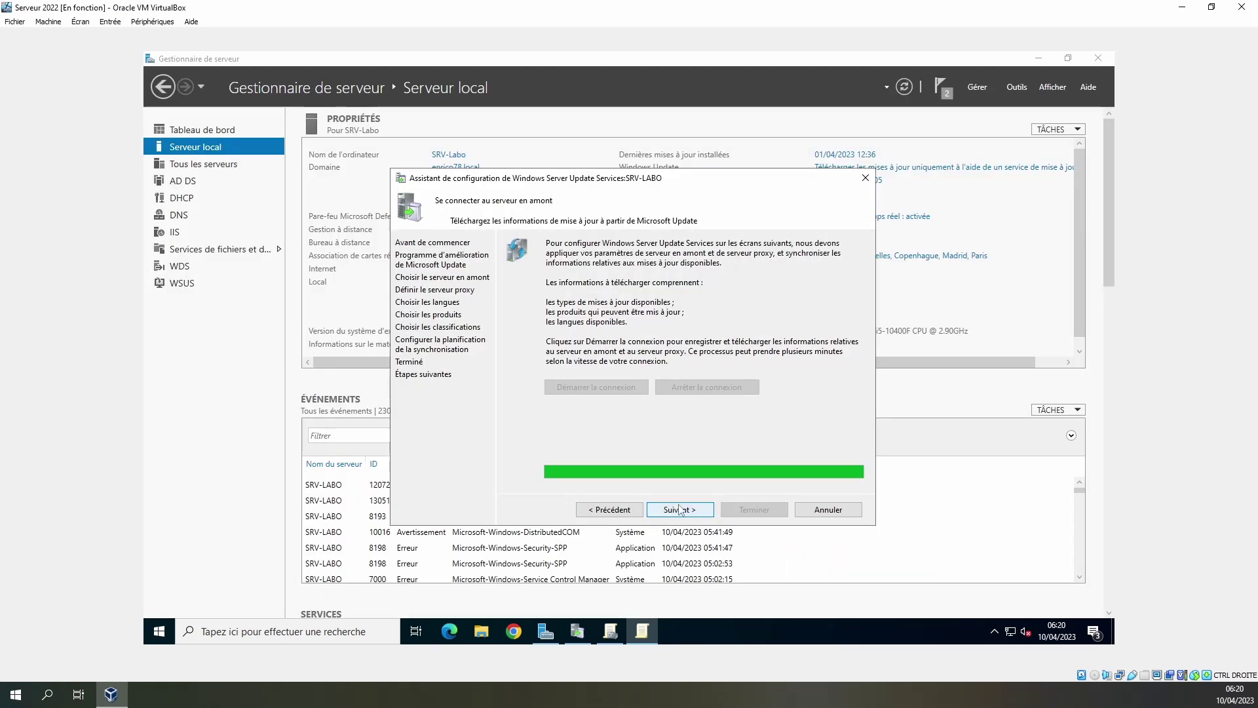
{"action": "left_click", "coordinate": [682, 510]}
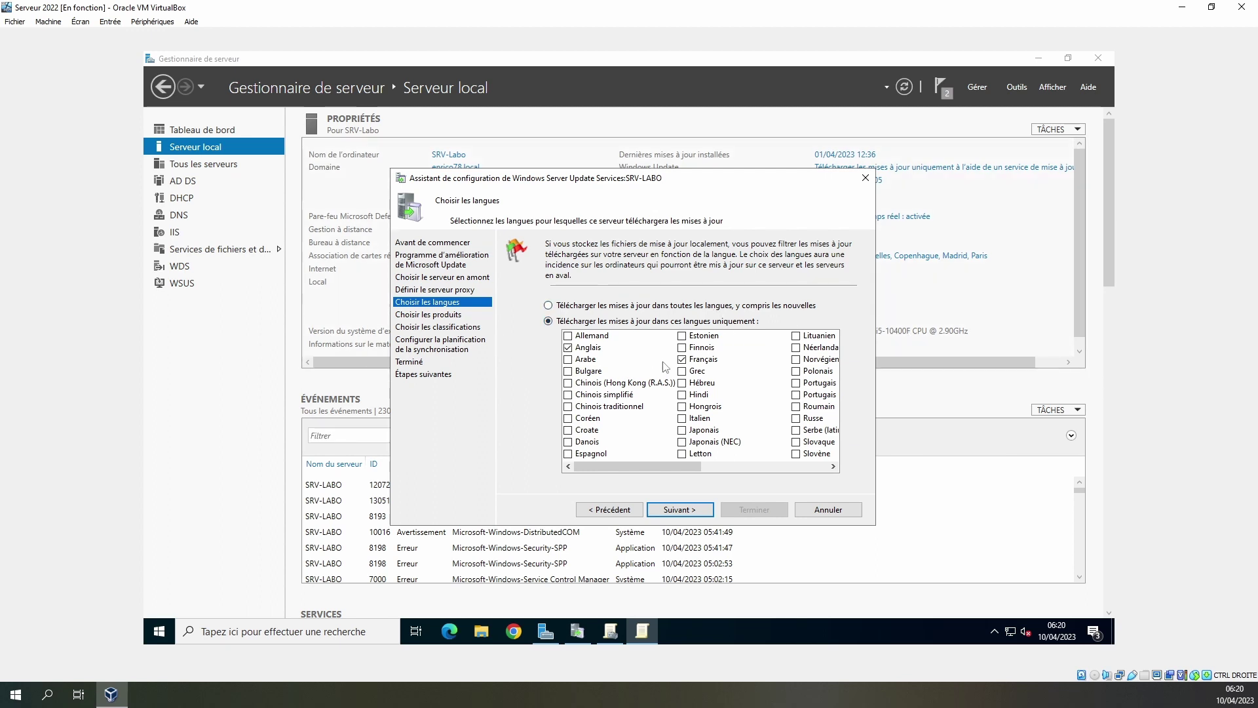
{"action": "left_click", "coordinate": [685, 511]}
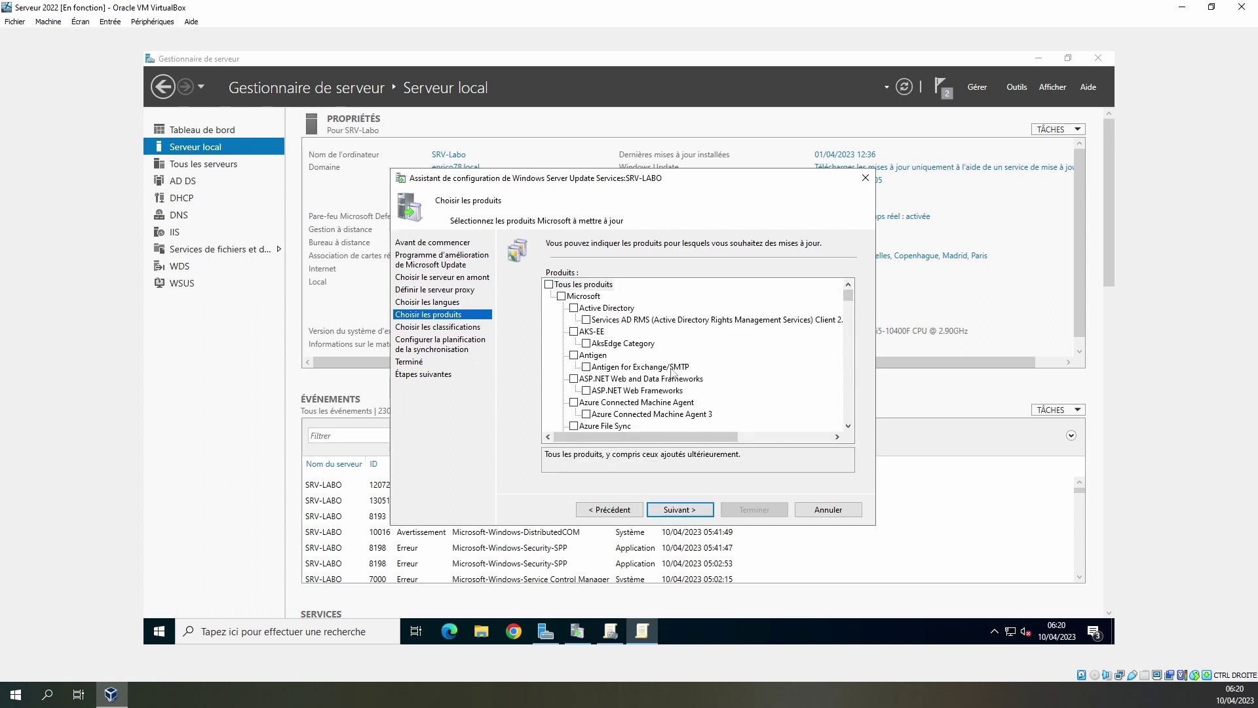
Examine the Microsoft products offered for updates through to the end of the list.
{"action": "scroll", "coordinate": [688, 377], "scroll_direction": "down", "scroll_amount": 6}
{"action": "scroll", "coordinate": [699, 392], "scroll_direction": "down", "scroll_amount": 10}
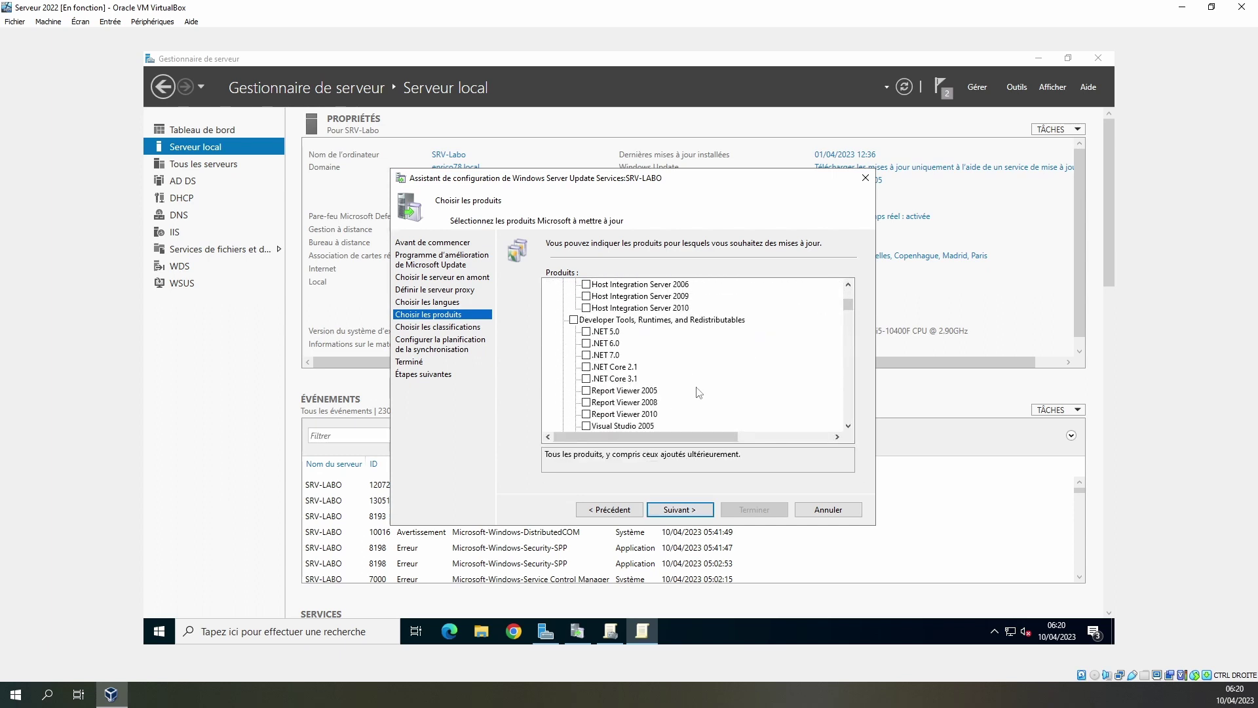
{"action": "scroll", "coordinate": [699, 392], "scroll_direction": "down", "scroll_amount": 8}
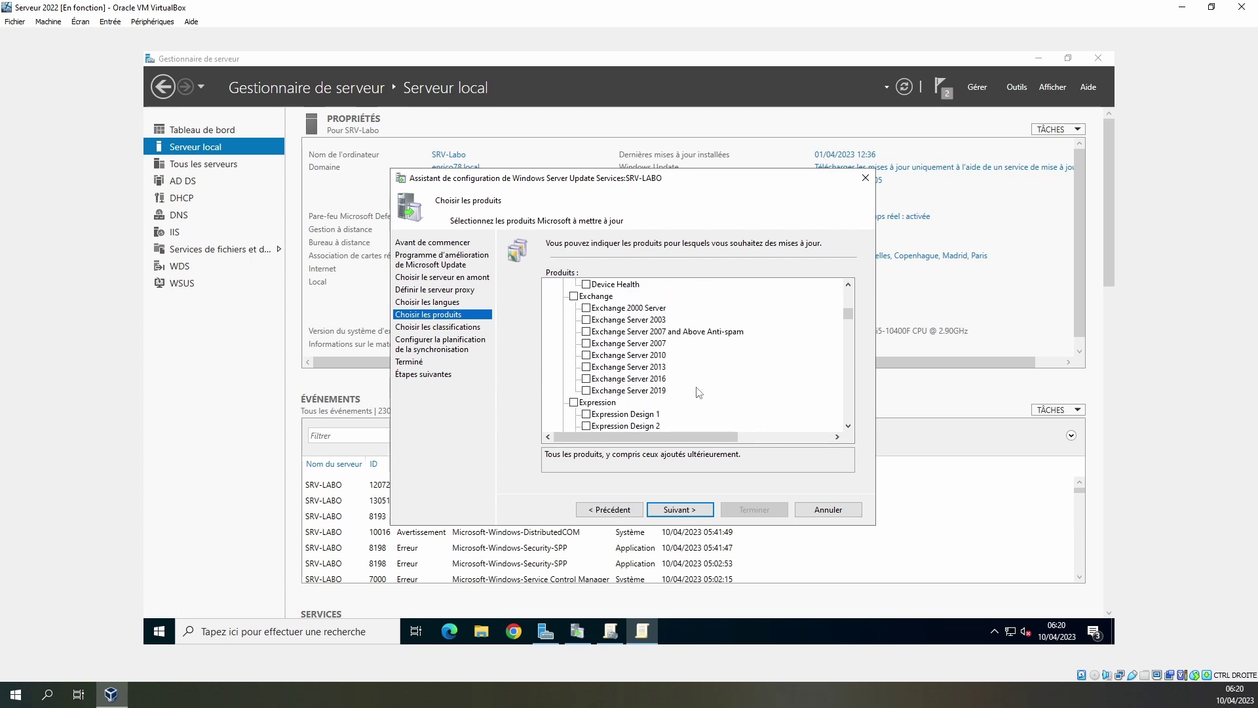
{"action": "scroll", "coordinate": [699, 392], "scroll_direction": "down", "scroll_amount": 8}
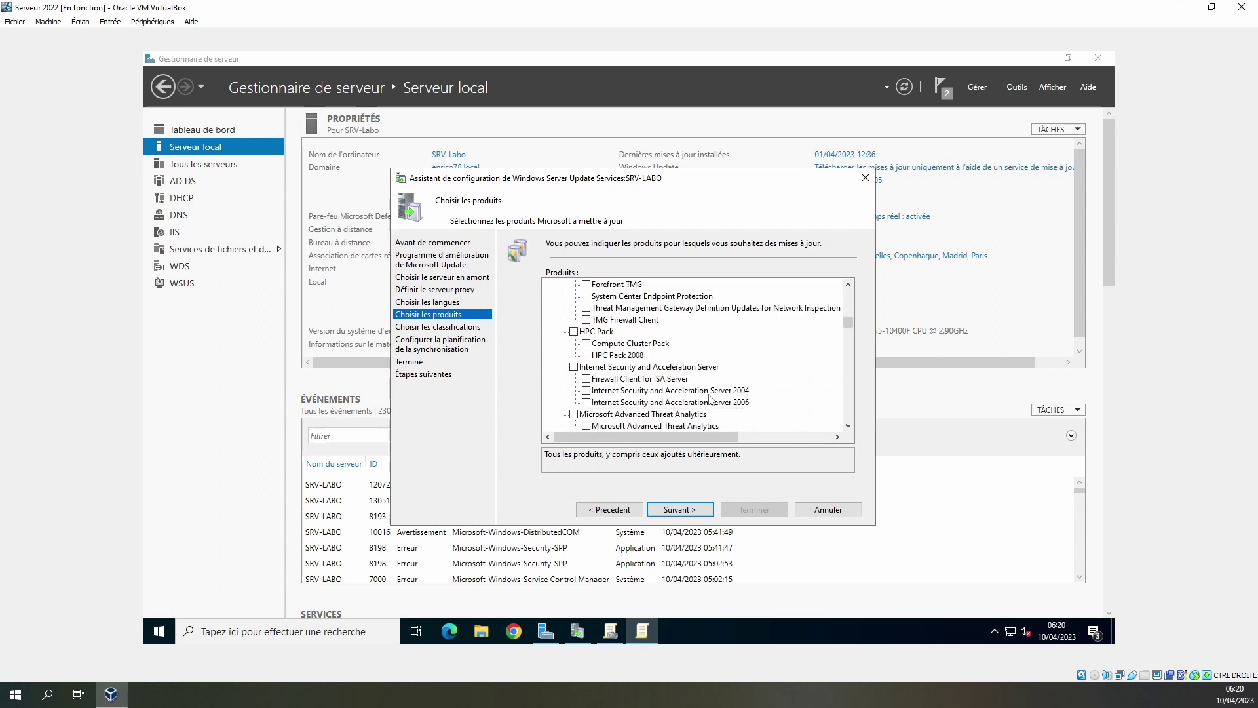
{"action": "scroll", "coordinate": [711, 398], "scroll_direction": "down", "scroll_amount": 8}
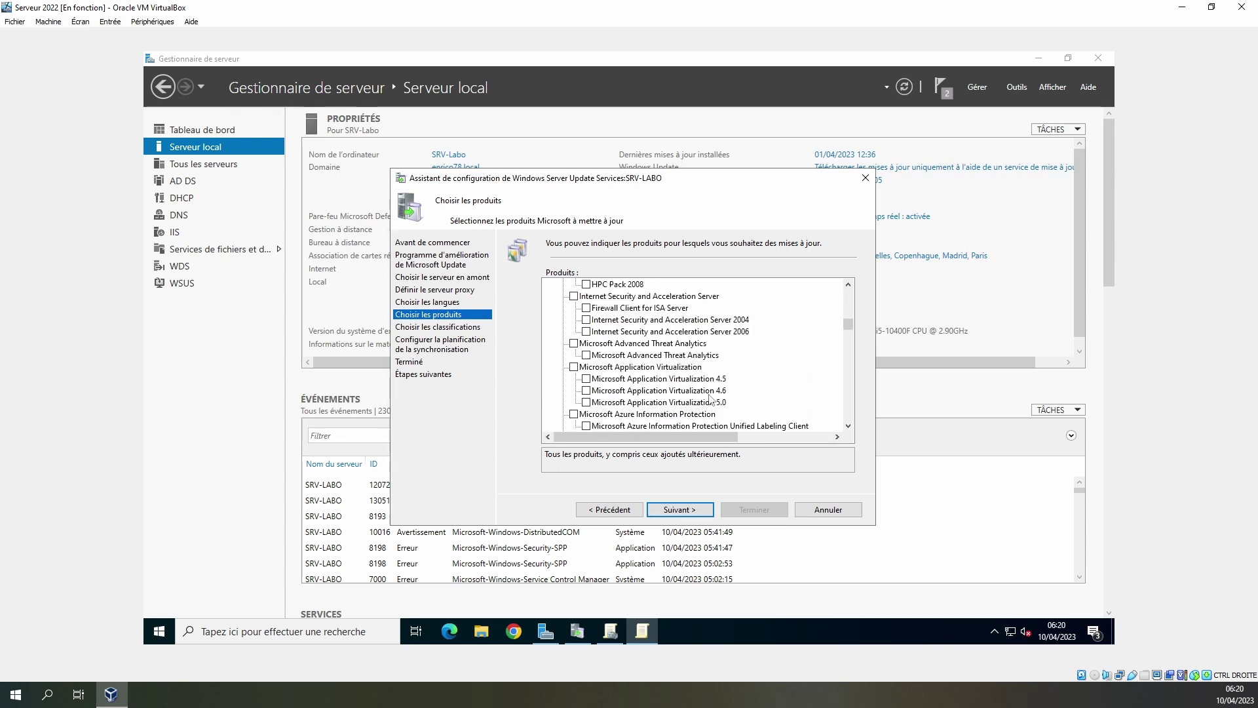
{"action": "scroll", "coordinate": [711, 398], "scroll_direction": "down", "scroll_amount": 8}
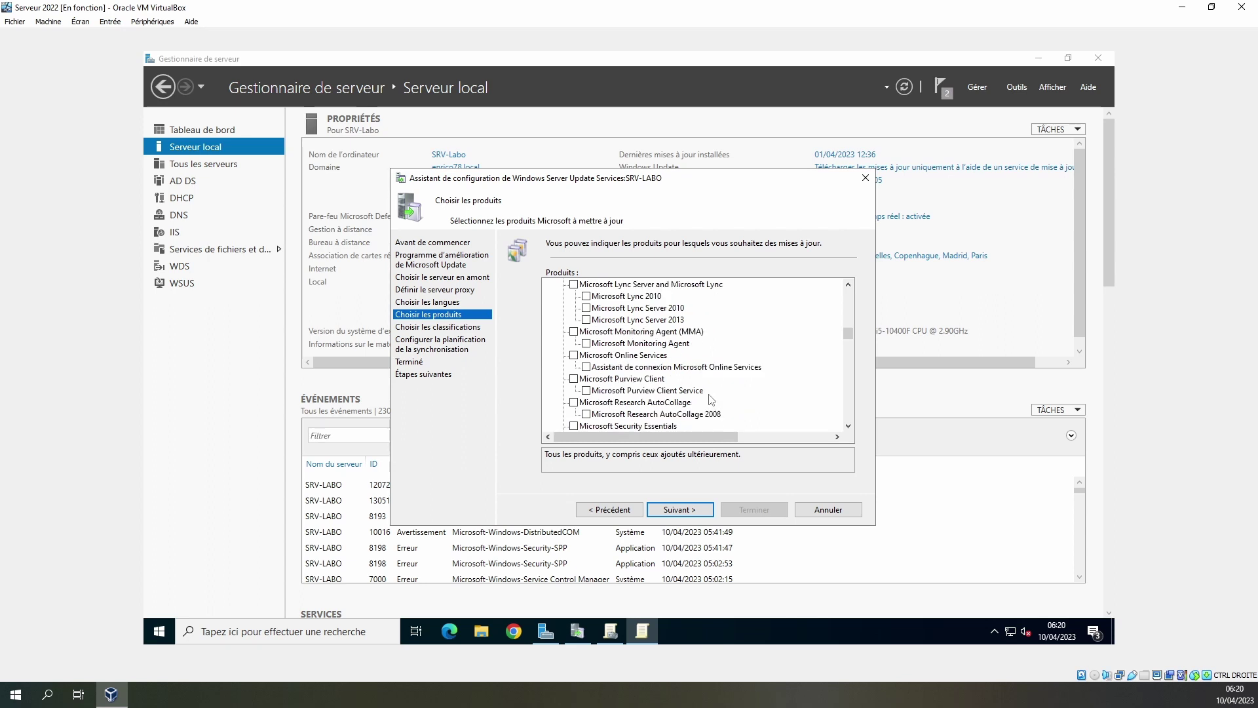
{"action": "scroll", "coordinate": [711, 399], "scroll_direction": "down", "scroll_amount": 2}
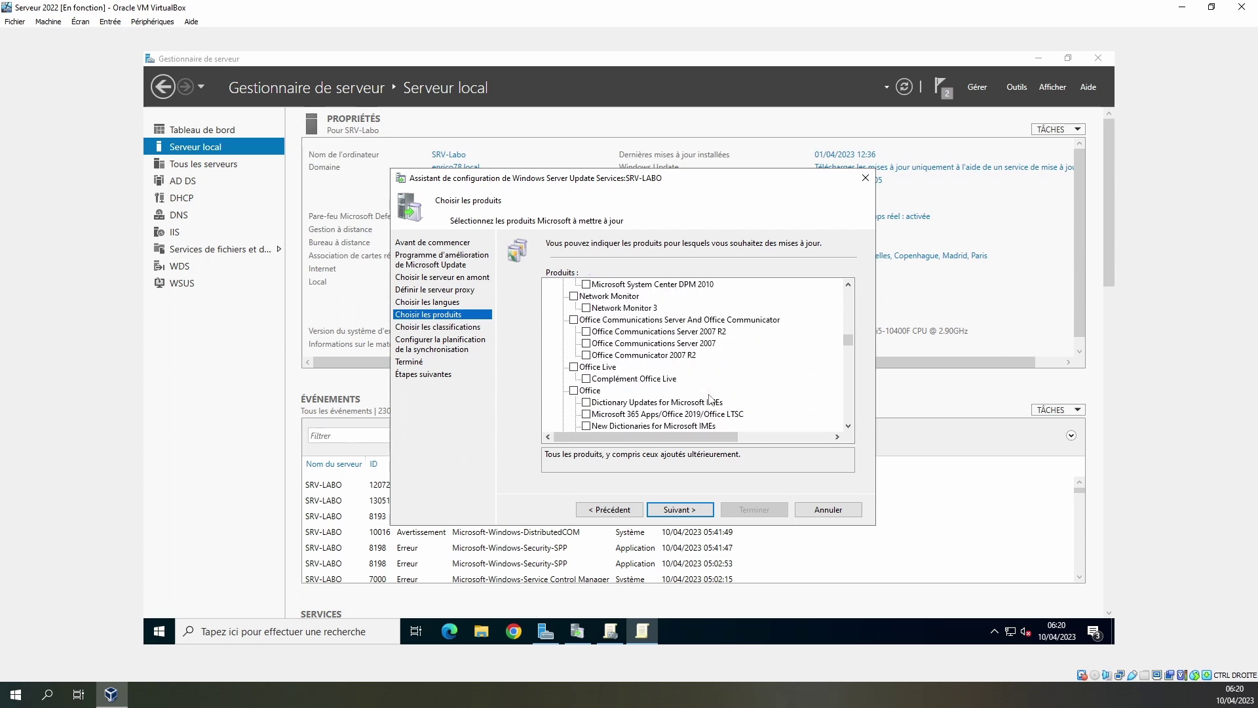
{"action": "scroll", "coordinate": [711, 399], "scroll_direction": "down", "scroll_amount": 4}
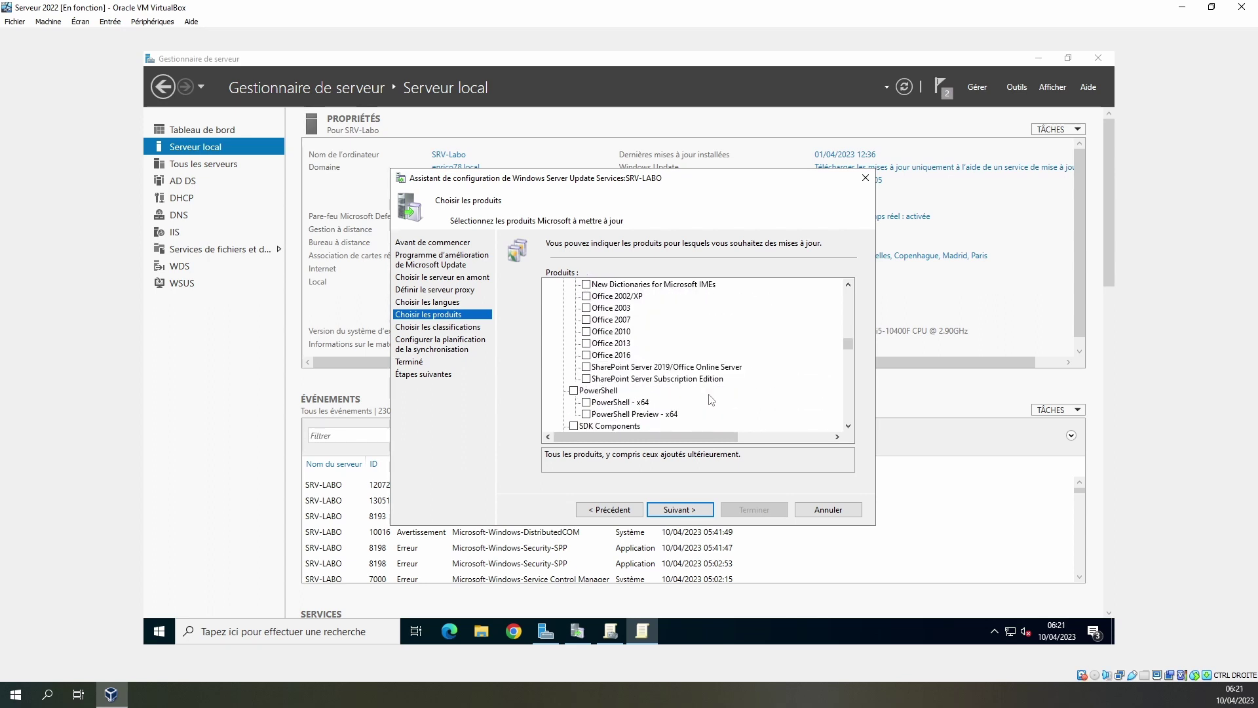
{"action": "scroll", "coordinate": [711, 398], "scroll_direction": "down", "scroll_amount": 10}
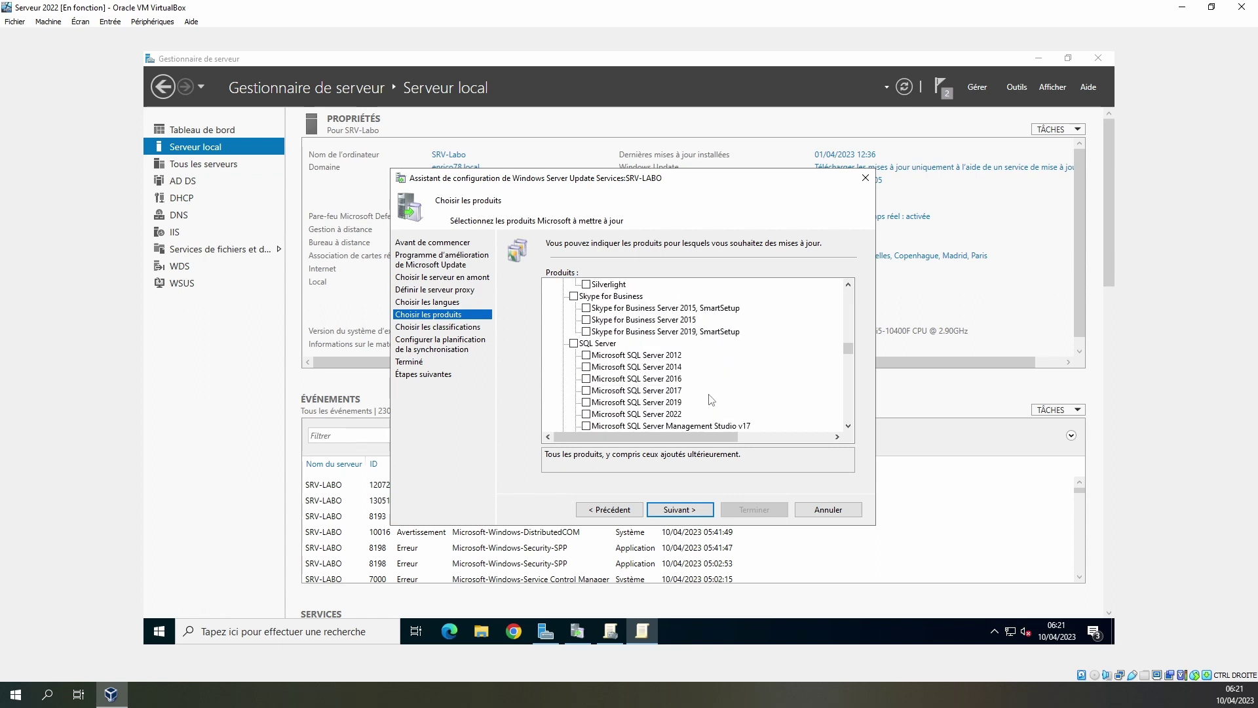
{"action": "scroll", "coordinate": [711, 398], "scroll_direction": "down", "scroll_amount": 10}
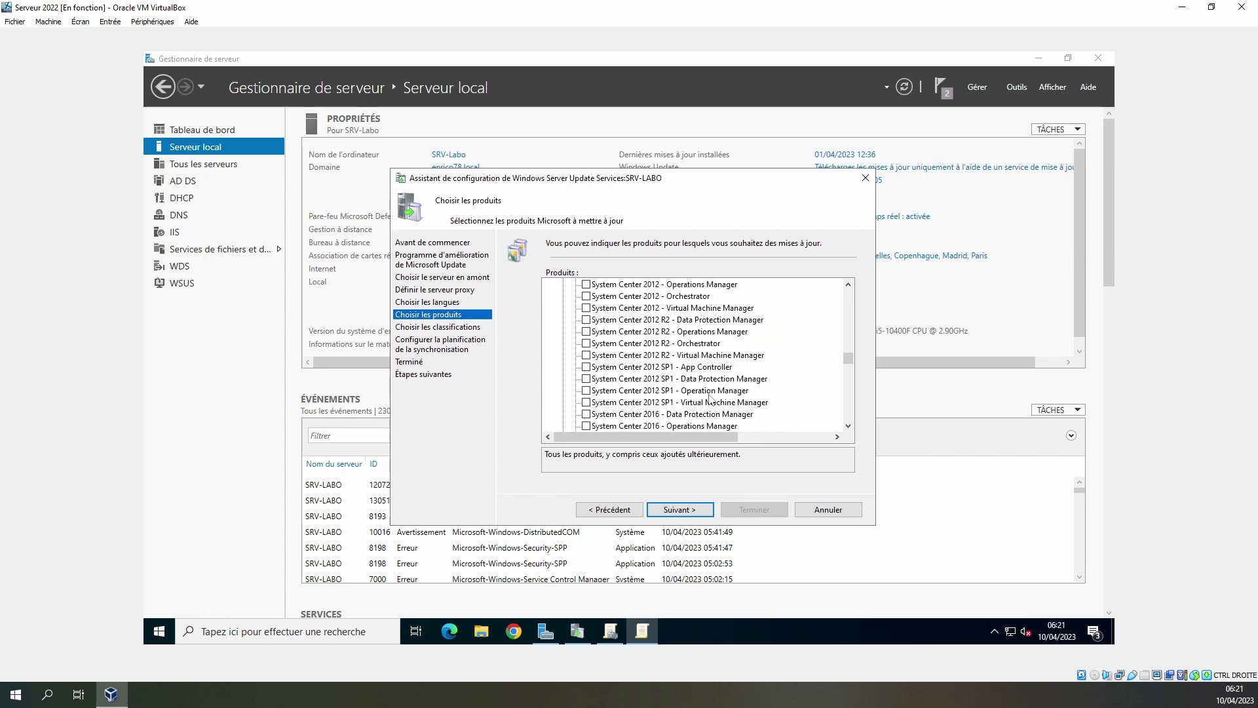
{"action": "scroll", "coordinate": [711, 399], "scroll_direction": "down", "scroll_amount": 10}
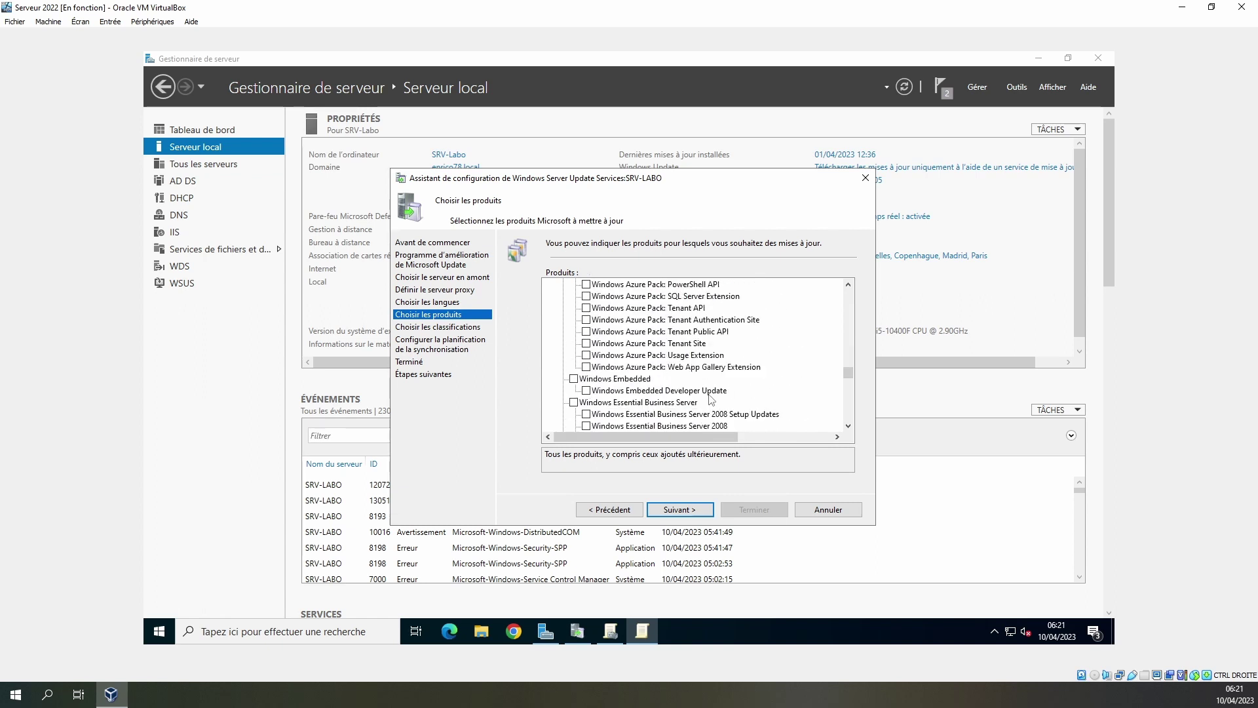
{"action": "scroll", "coordinate": [633, 405], "scroll_direction": "down", "scroll_amount": 5}
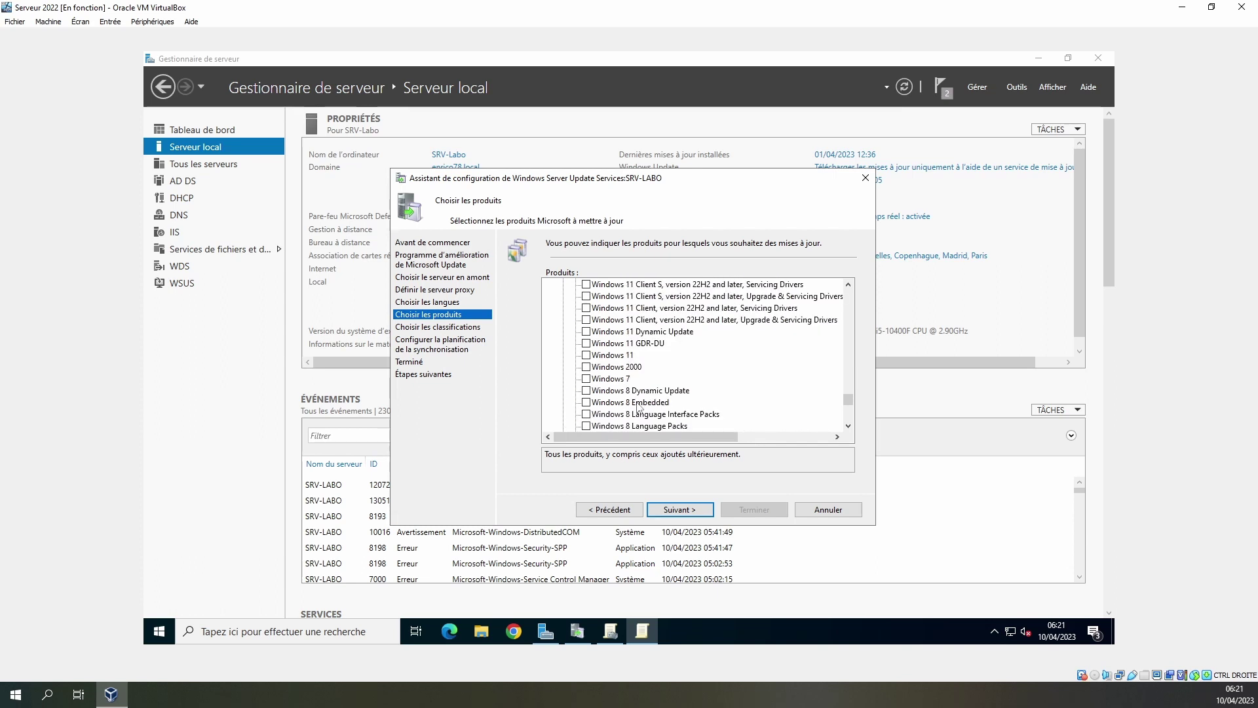
{"action": "scroll", "coordinate": [638, 406], "scroll_direction": "down", "scroll_amount": 10}
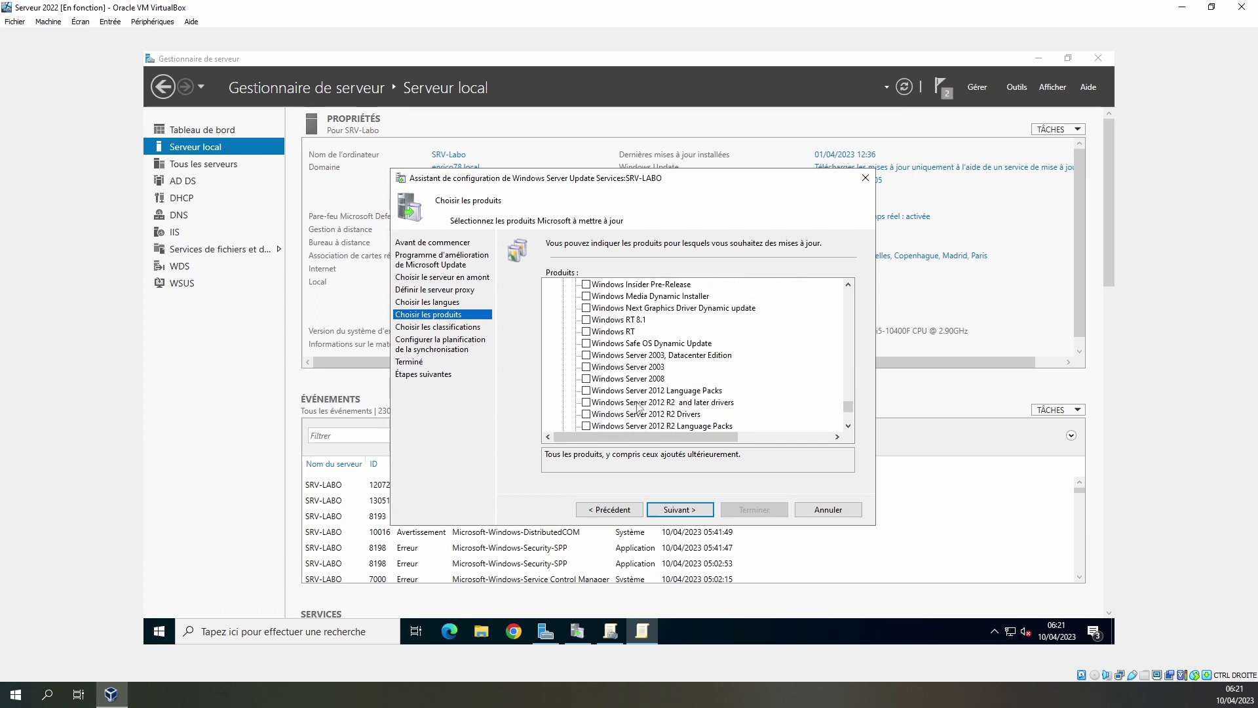
{"action": "scroll", "coordinate": [639, 407], "scroll_direction": "down", "scroll_amount": 2}
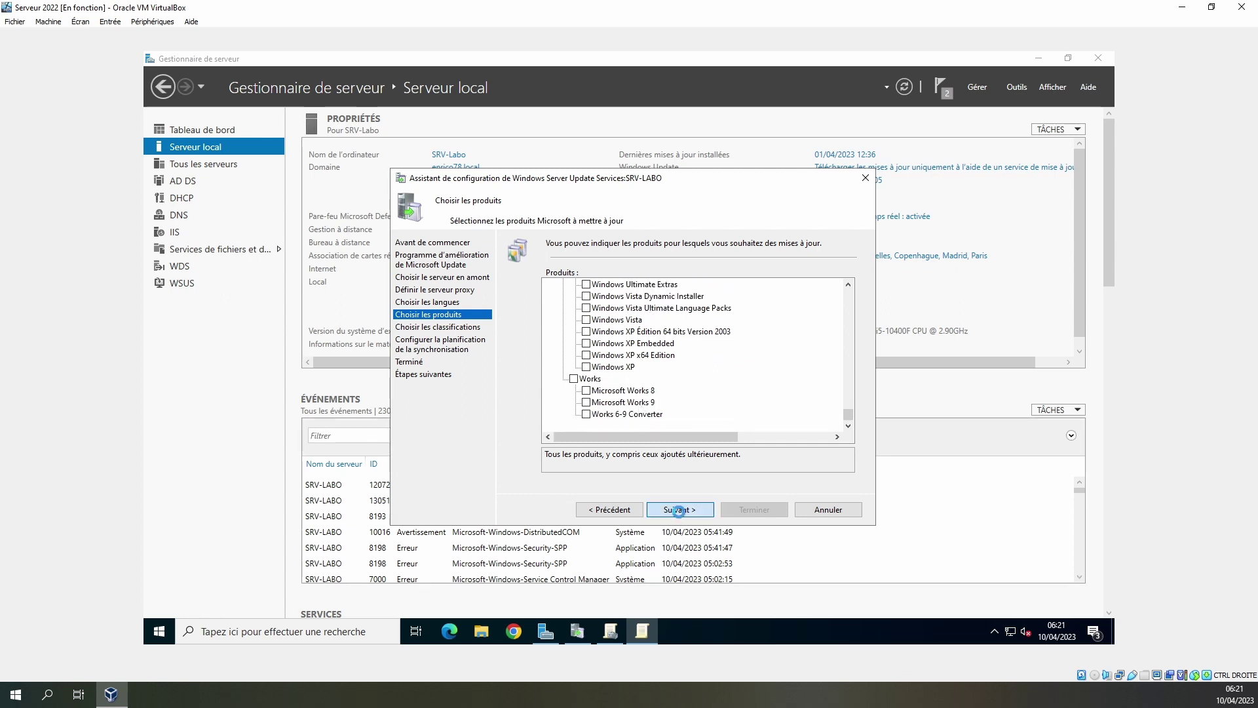
Continue past the products and clear the Mises à jour de définitions and Upgrades classifications, keeping critical and security updates selected.
{"action": "left_click", "coordinate": [680, 510]}
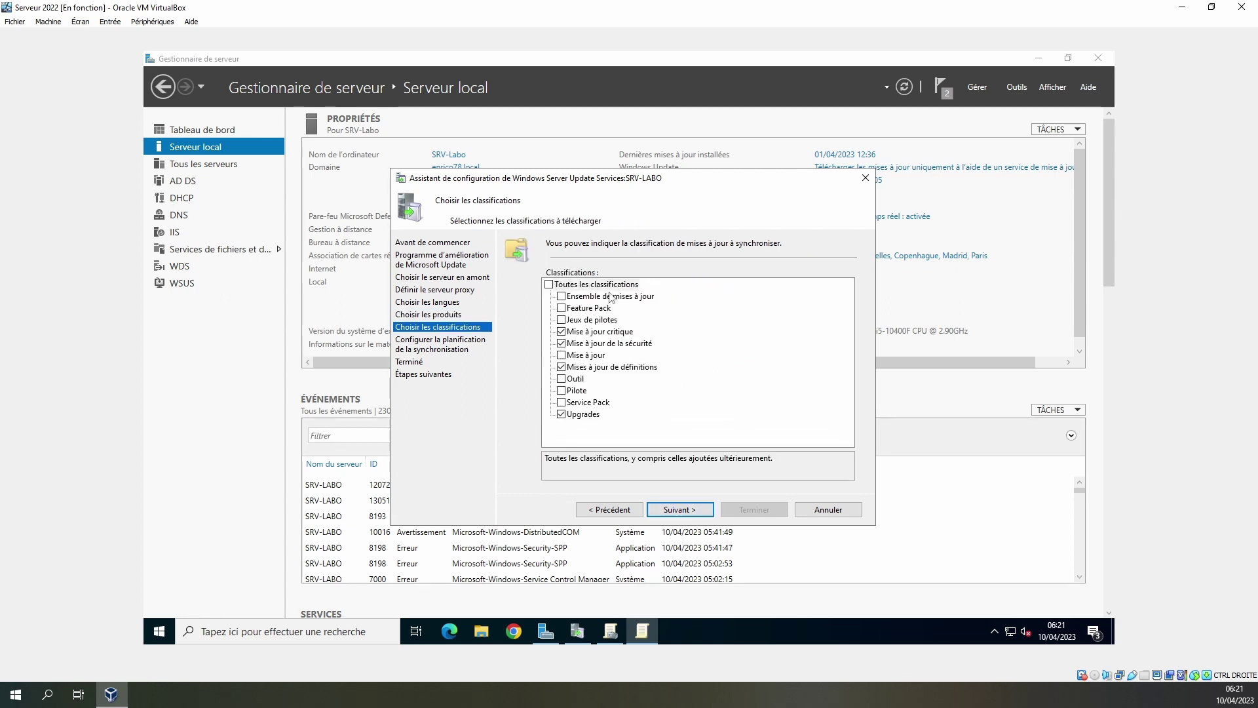
{"action": "left_click", "coordinate": [595, 368]}
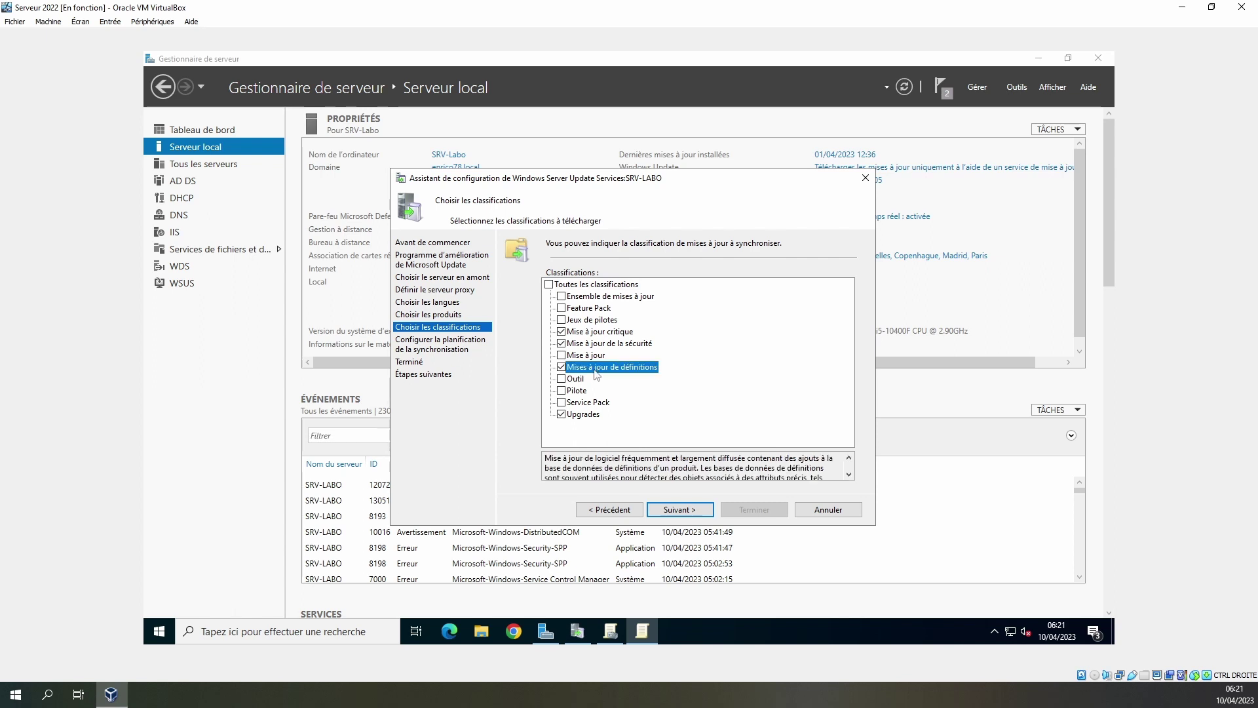
{"action": "left_click", "coordinate": [562, 368]}
{"action": "left_click", "coordinate": [561, 414]}
{"action": "left_click", "coordinate": [687, 511]}
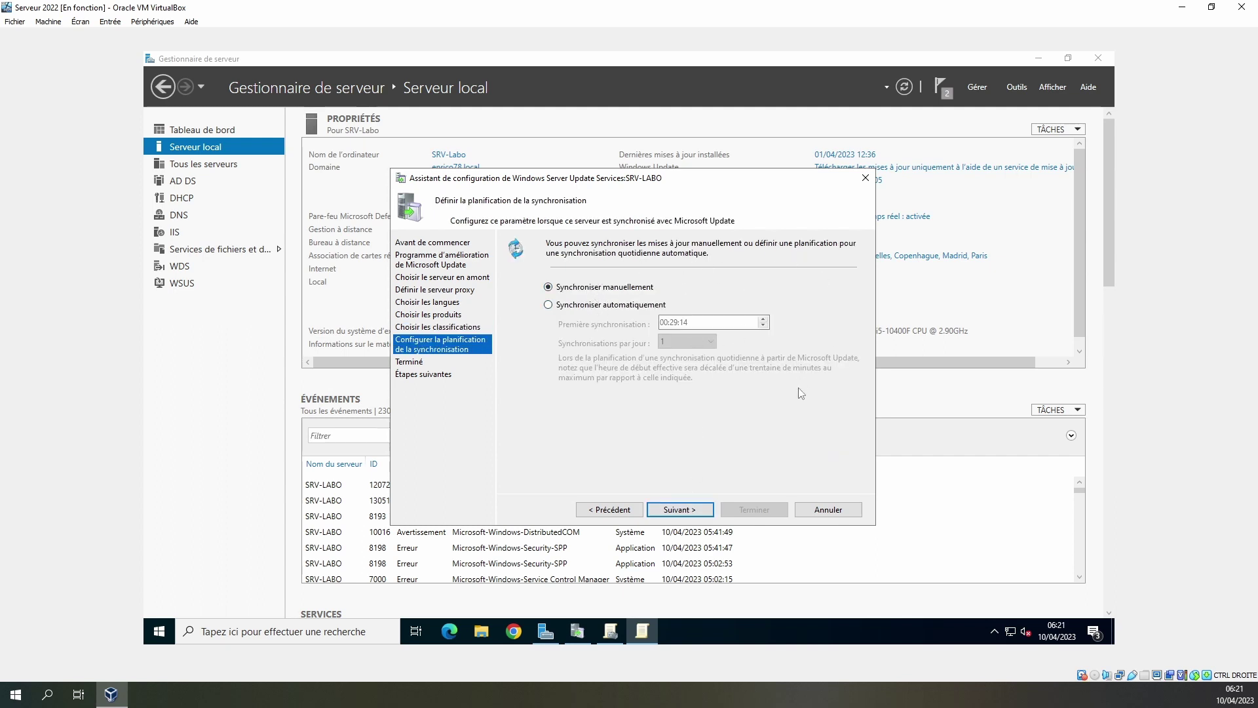
Keep manual synchronization and finish the WSUS configuration wizard without starting the initial synchronization.
{"action": "left_click", "coordinate": [686, 515]}
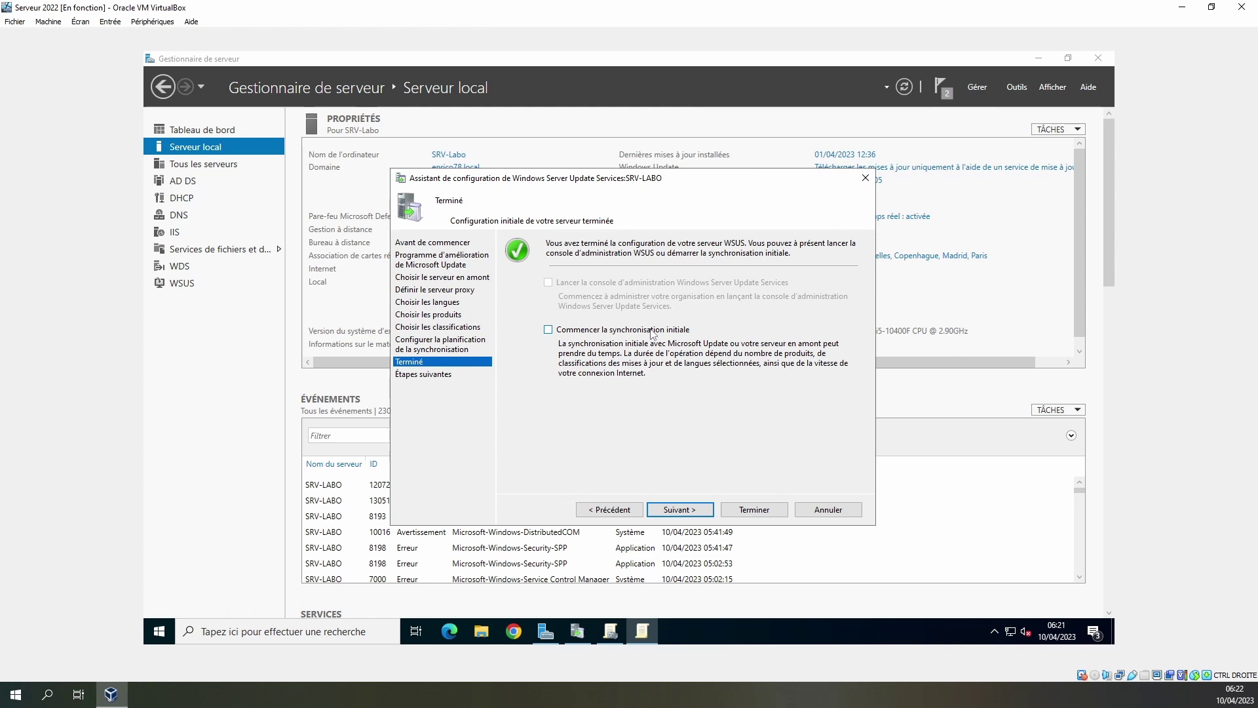
{"action": "left_click", "coordinate": [689, 512]}
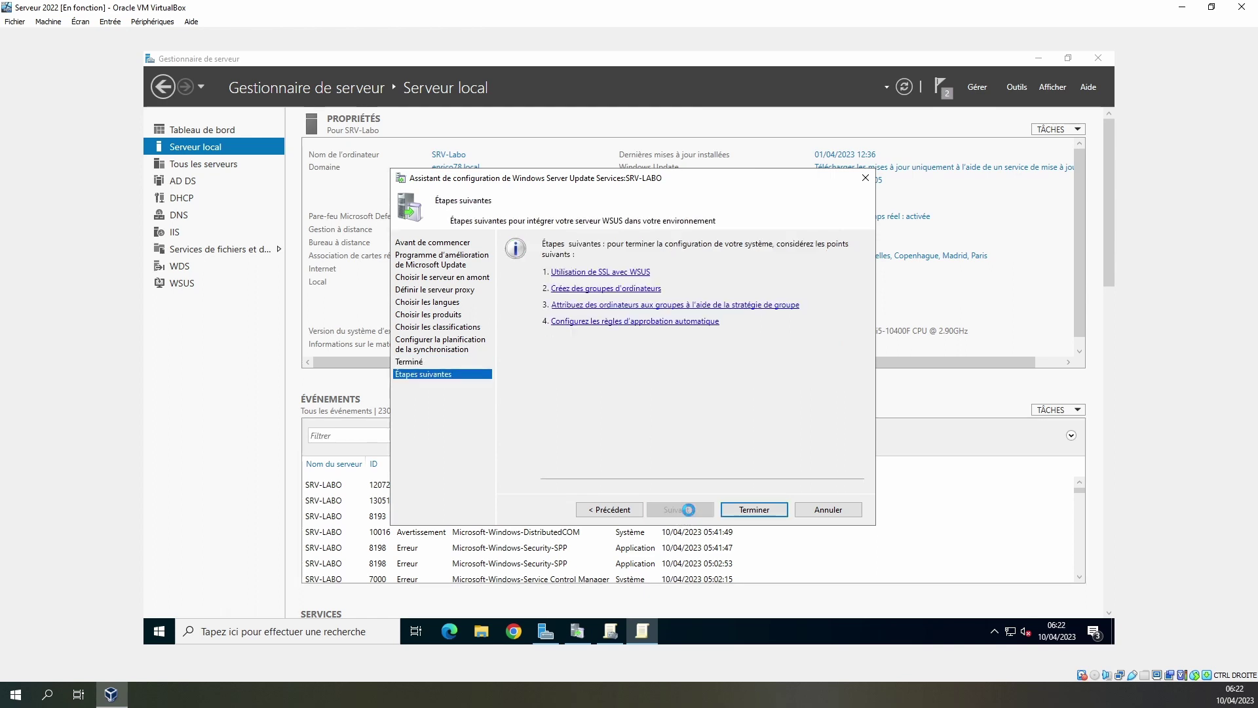
{"action": "left_click", "coordinate": [735, 512]}
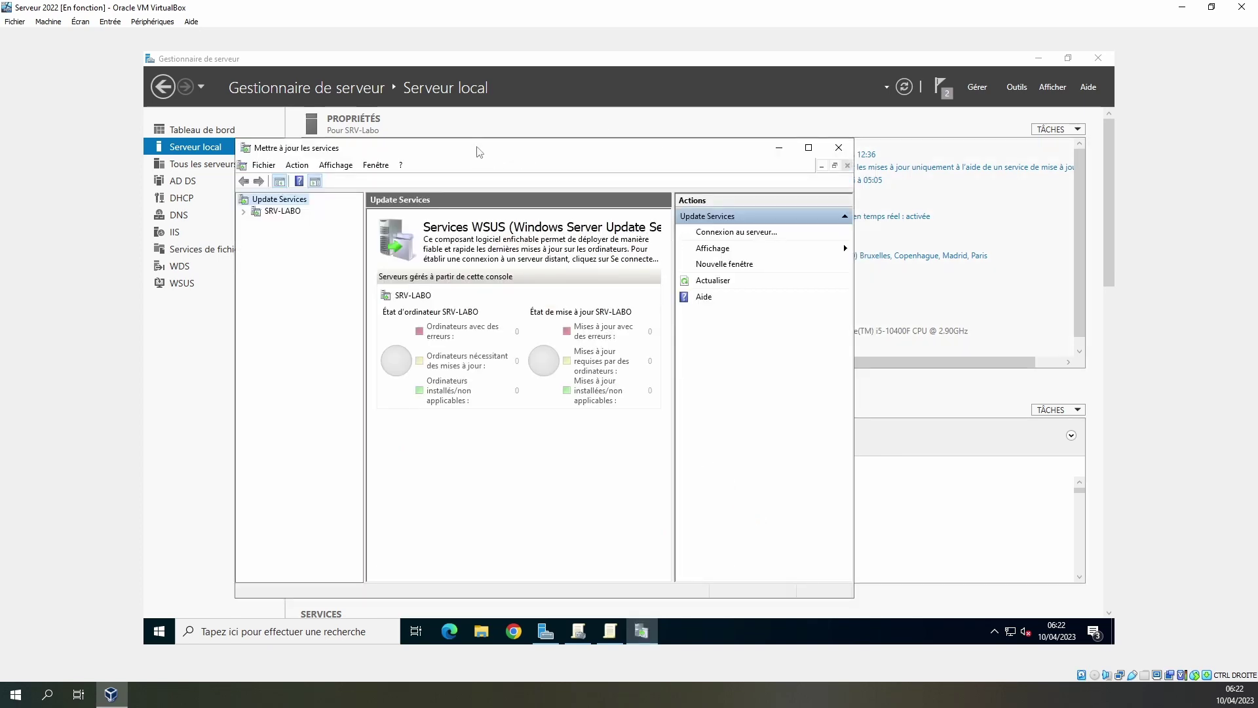
Maximize the WSUS console, expand SRV-LABO and view its computers overview, updates overview and full updates list.
{"action": "double_click", "coordinate": [477, 152]}
{"action": "left_click", "coordinate": [152, 120]}
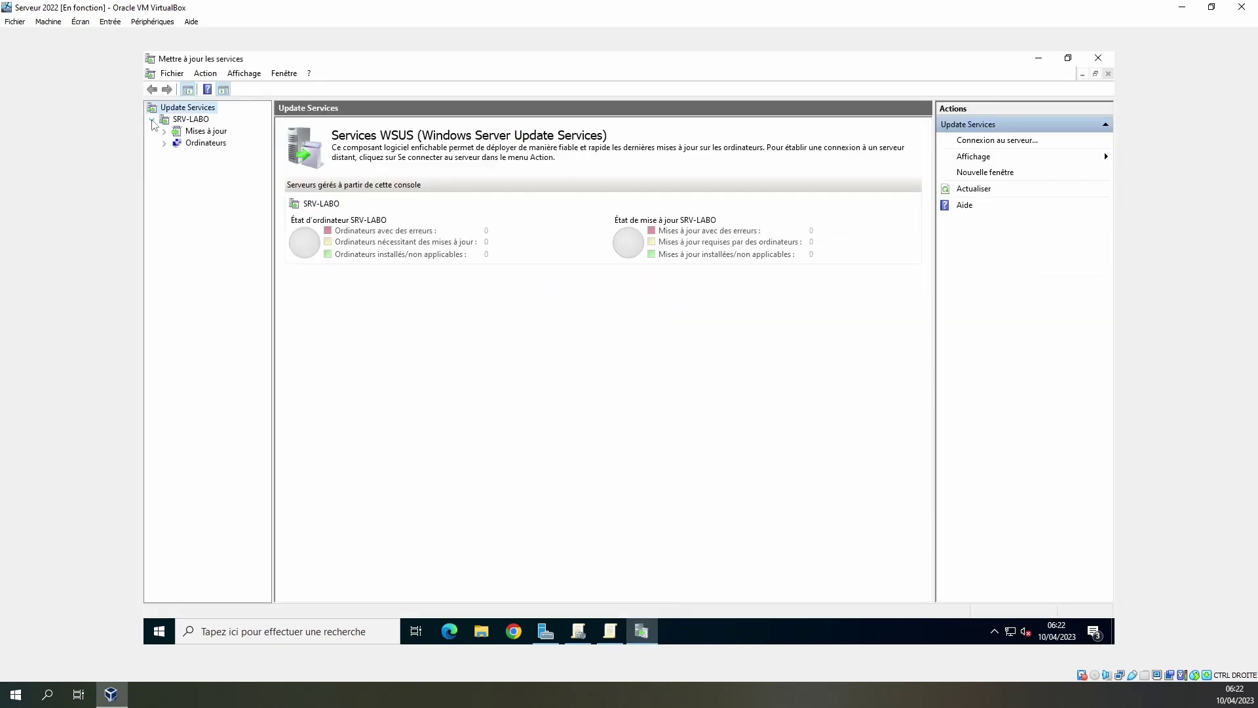
{"action": "left_click", "coordinate": [211, 142]}
{"action": "left_click", "coordinate": [165, 131]}
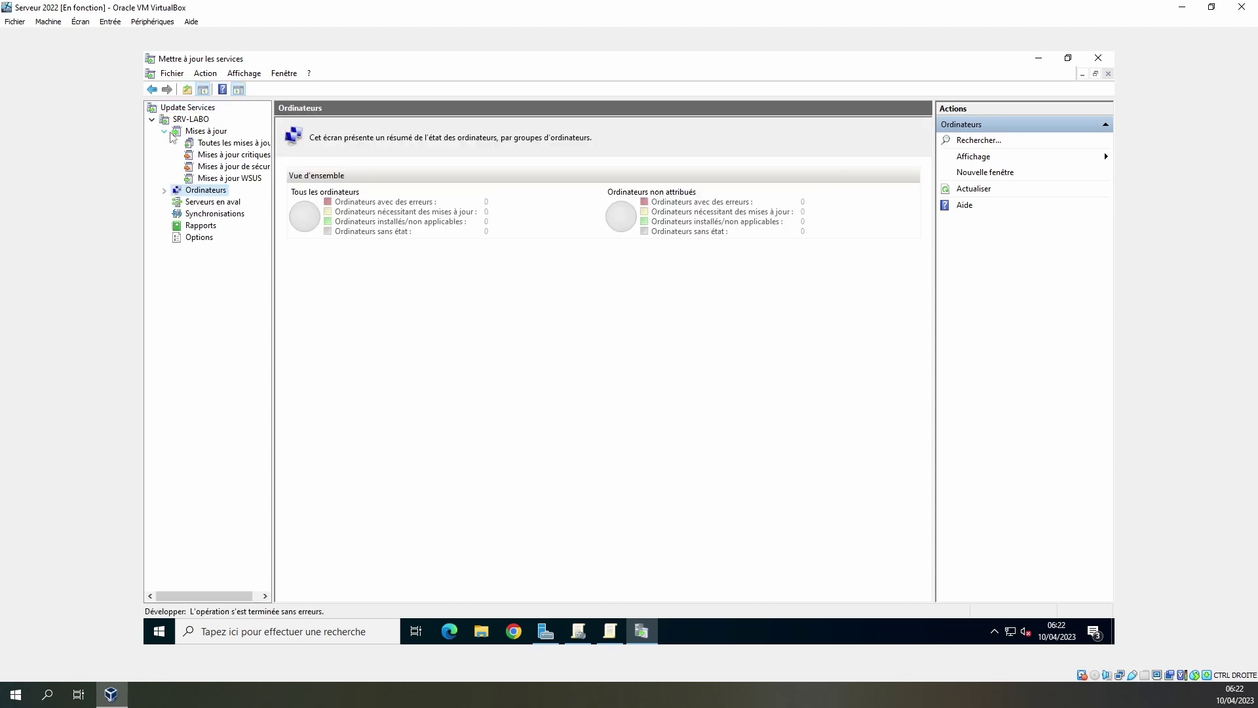
{"action": "left_click", "coordinate": [206, 131]}
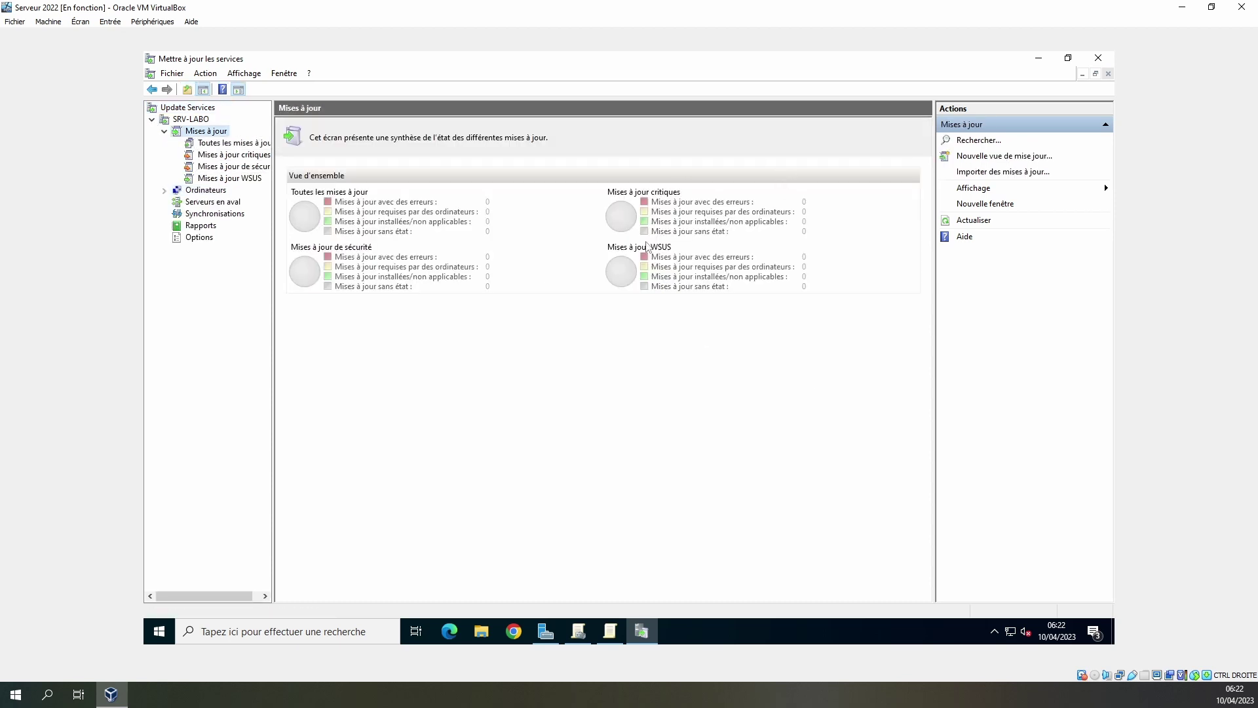
{"action": "left_click", "coordinate": [254, 144]}
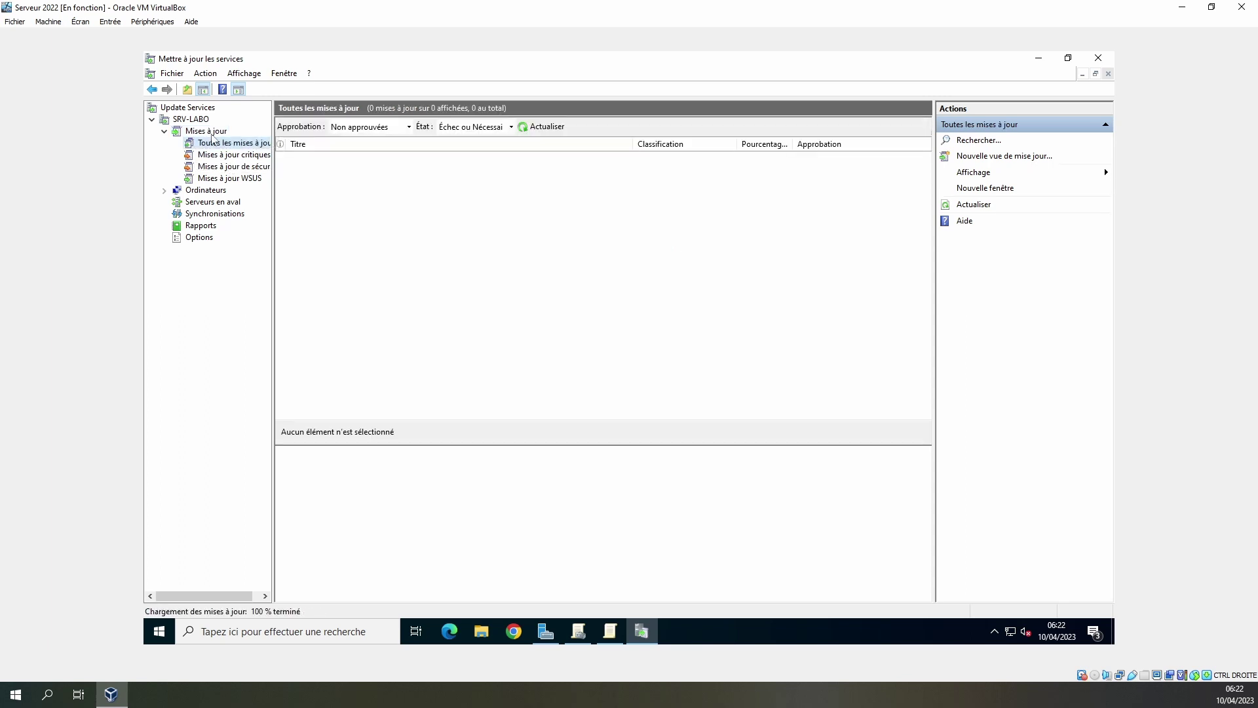
View the updates overview, then examine the selectable products in the Produits et classifications options without changing them.
{"action": "left_click", "coordinate": [206, 131]}
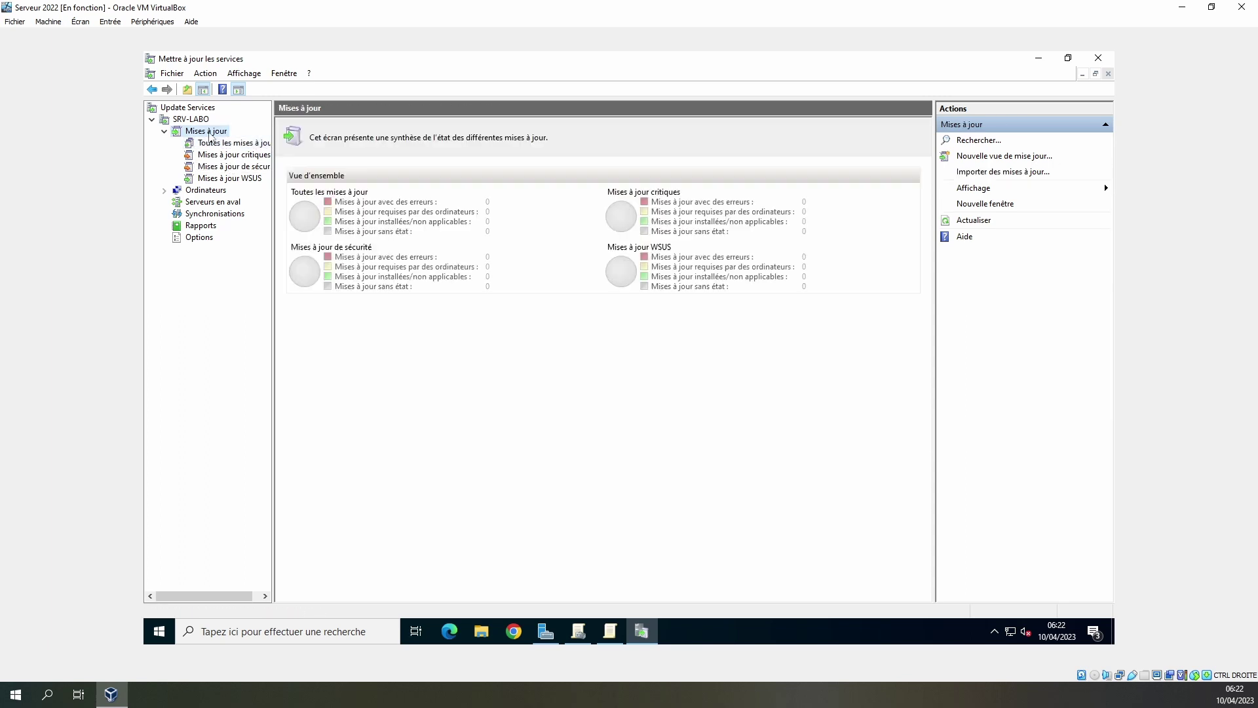
{"action": "left_click", "coordinate": [206, 240]}
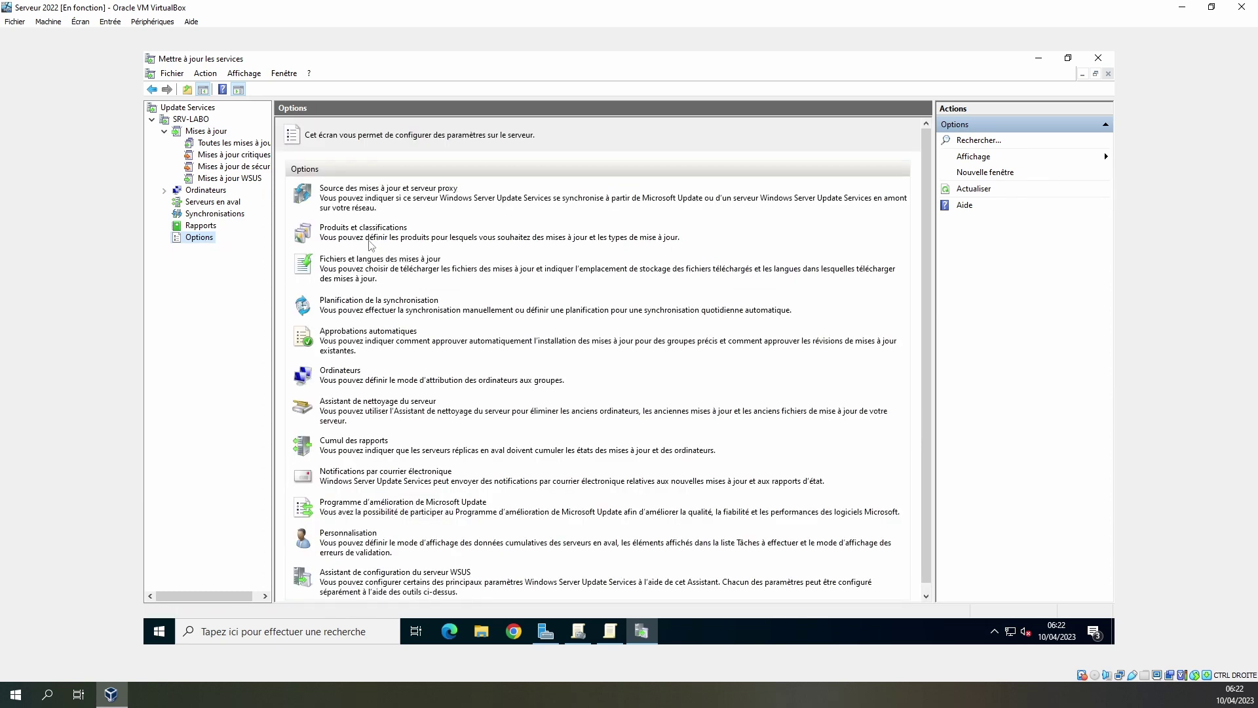
{"action": "left_click", "coordinate": [367, 236]}
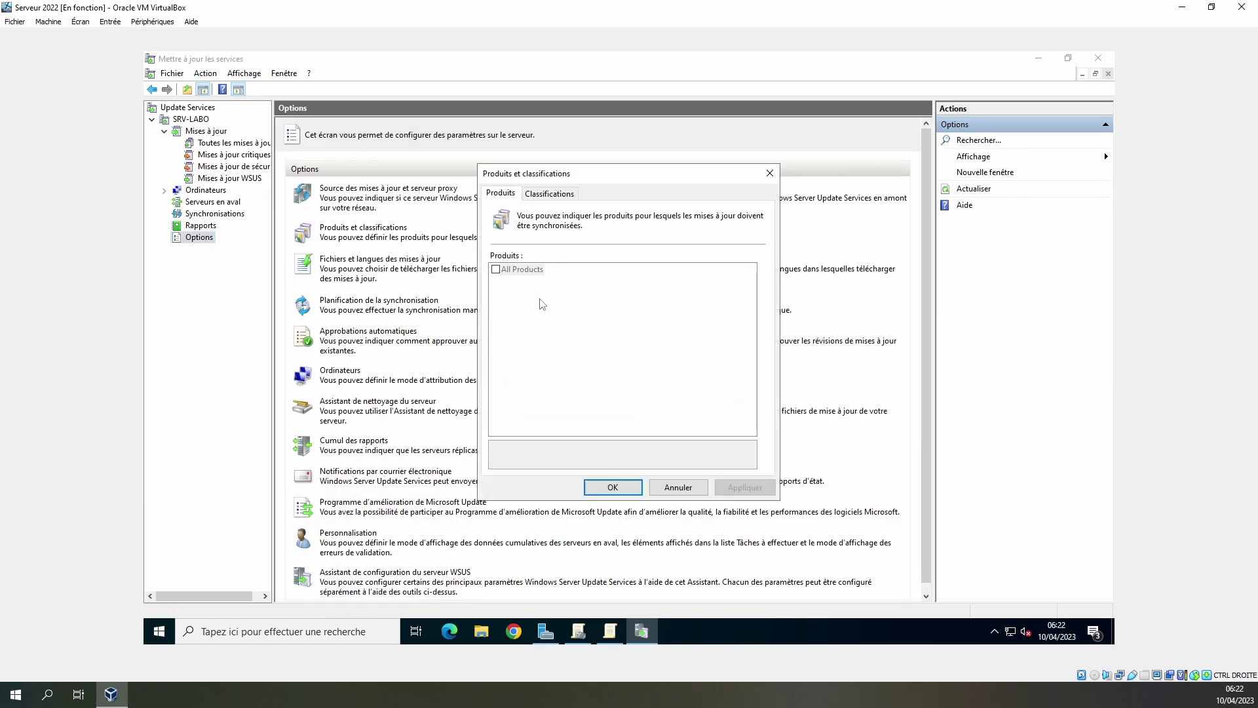
{"action": "scroll", "coordinate": [579, 335], "scroll_direction": "down", "scroll_amount": 20}
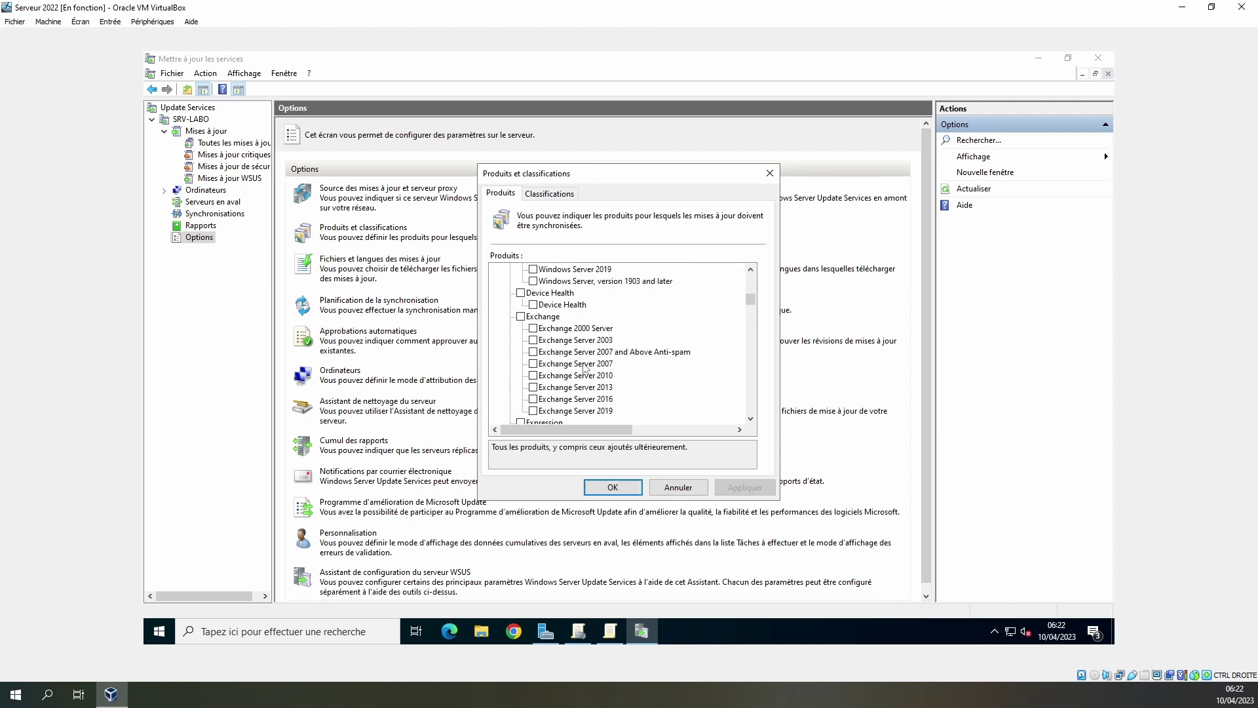
{"action": "left_click", "coordinate": [682, 490]}
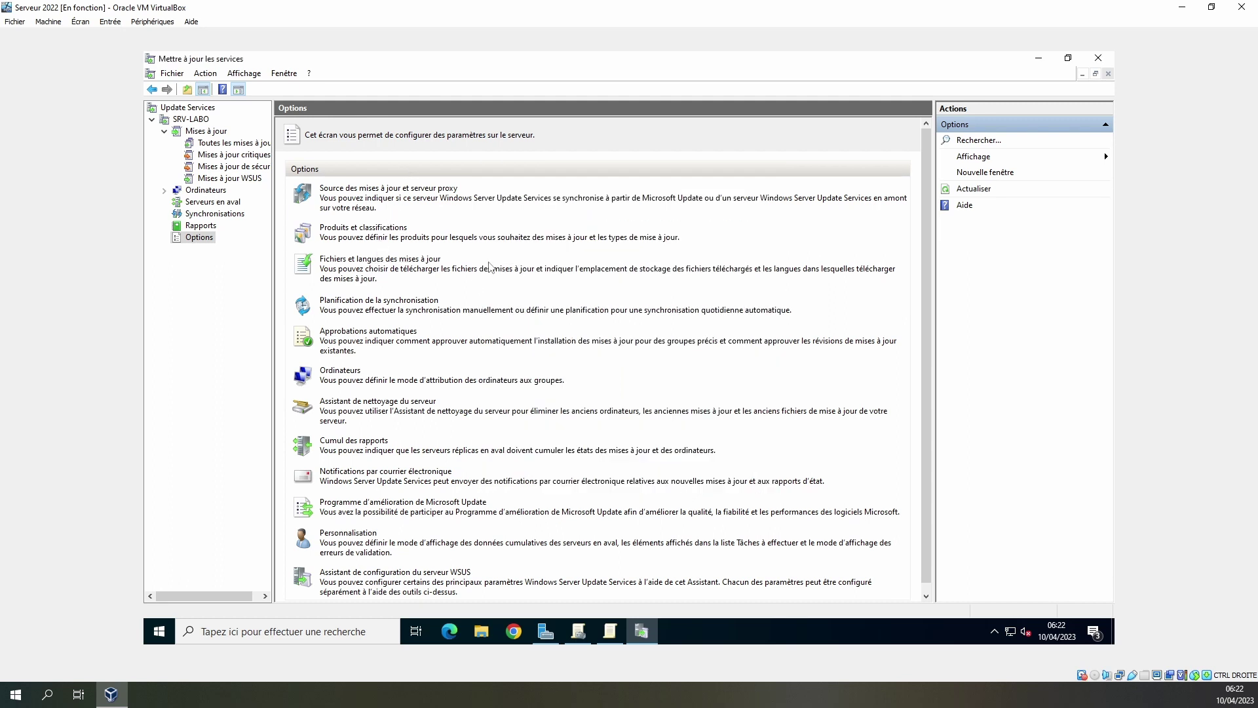
Review the synchronization schedule and automatic approval rules in the server options, leaving them unchanged.
{"action": "left_click", "coordinate": [373, 301]}
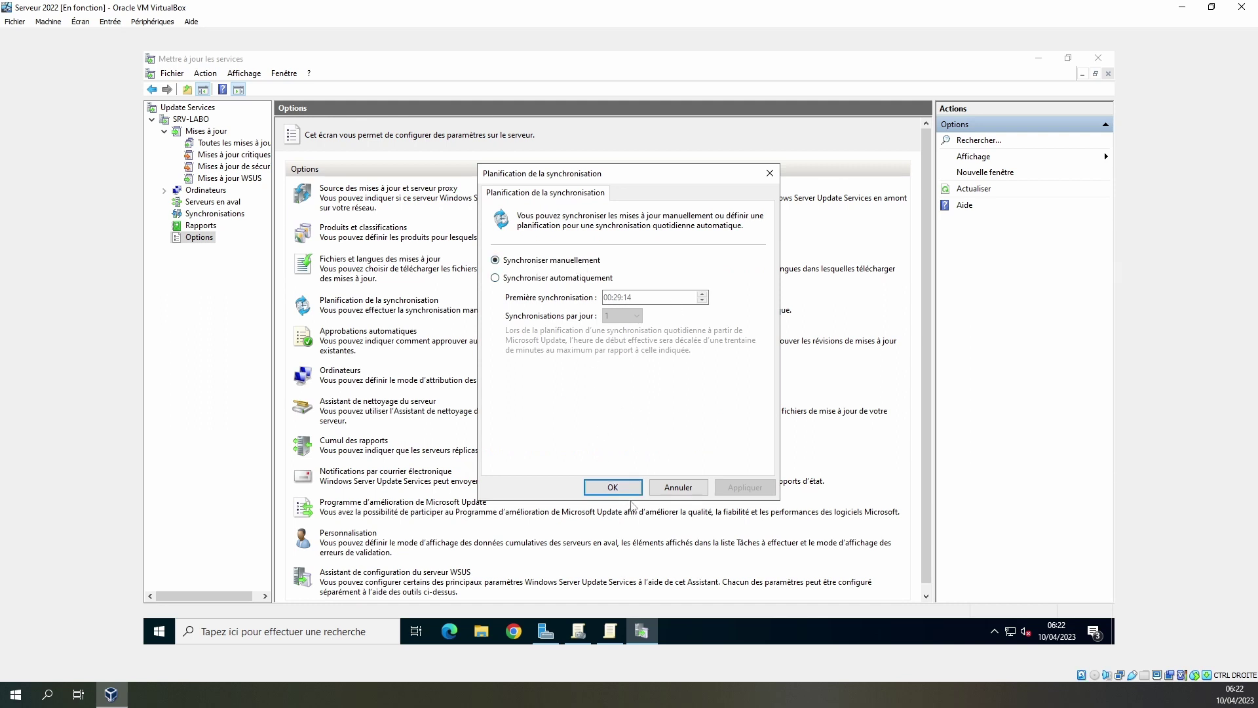
{"action": "left_click", "coordinate": [613, 488]}
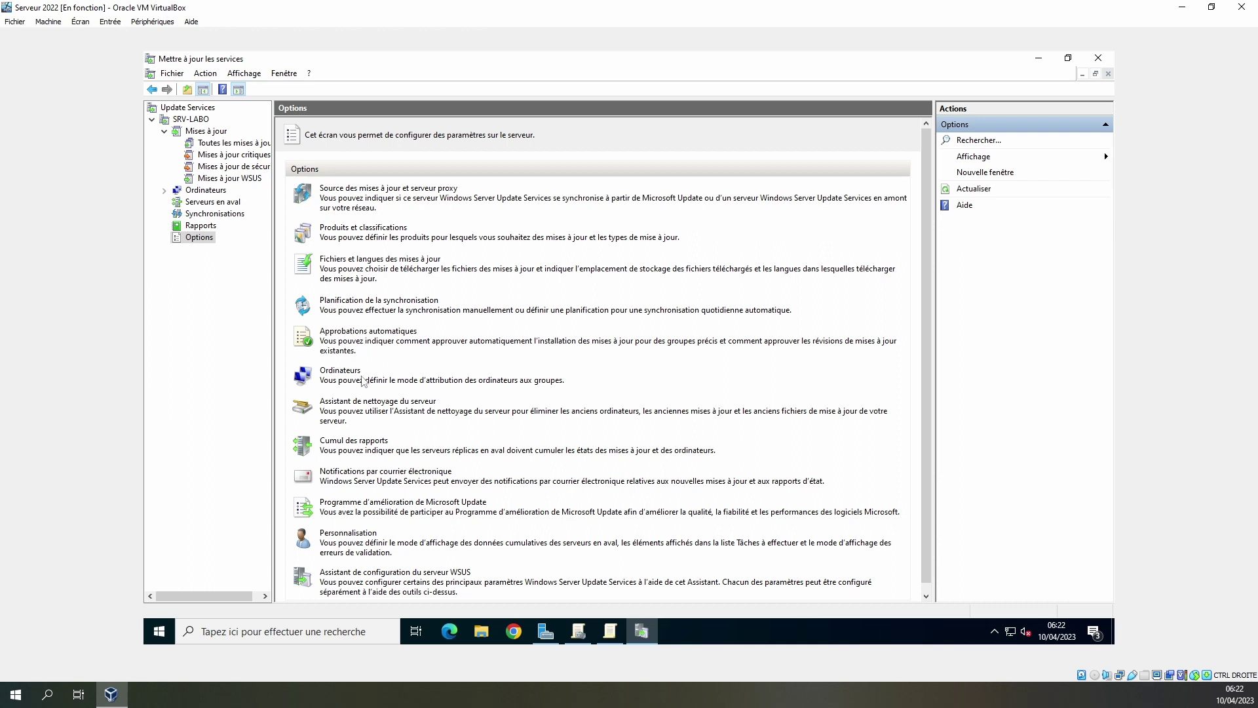
{"action": "left_click", "coordinate": [373, 334]}
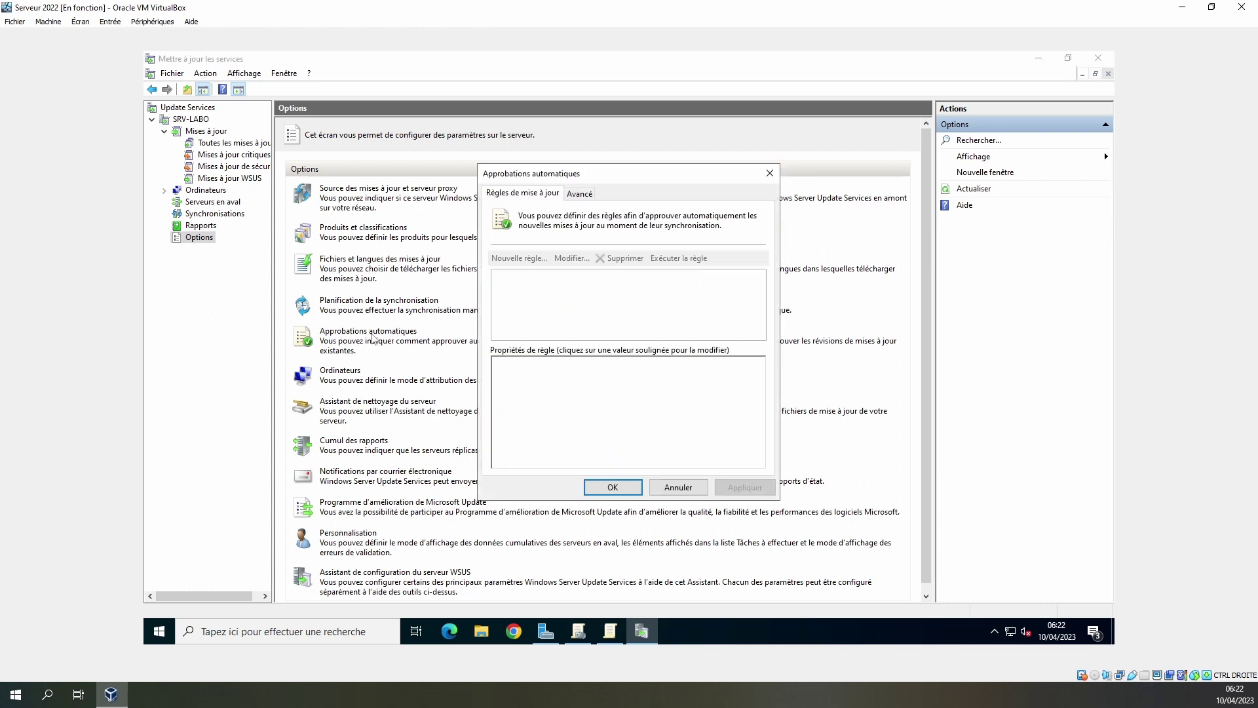
{"action": "left_click", "coordinate": [676, 485]}
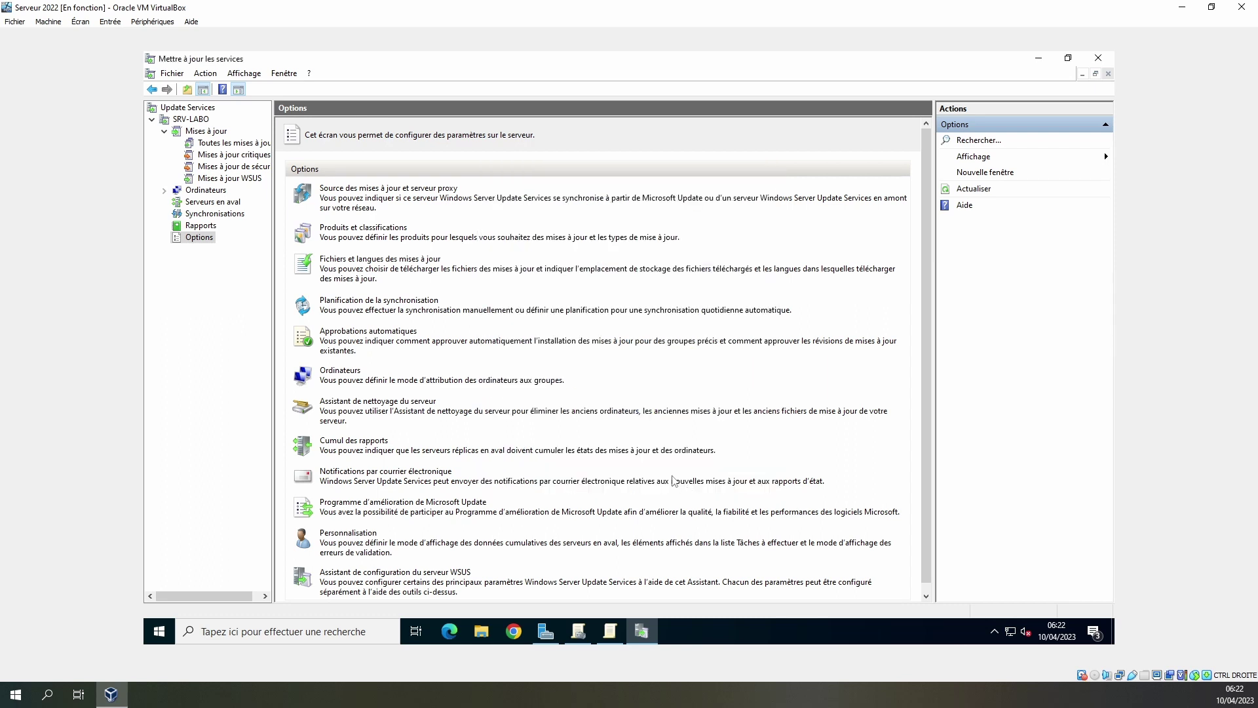
Review how computers are assigned to groups and check the start page of the WSUS configuration wizard, without changing anything.
{"action": "left_click", "coordinate": [328, 377]}
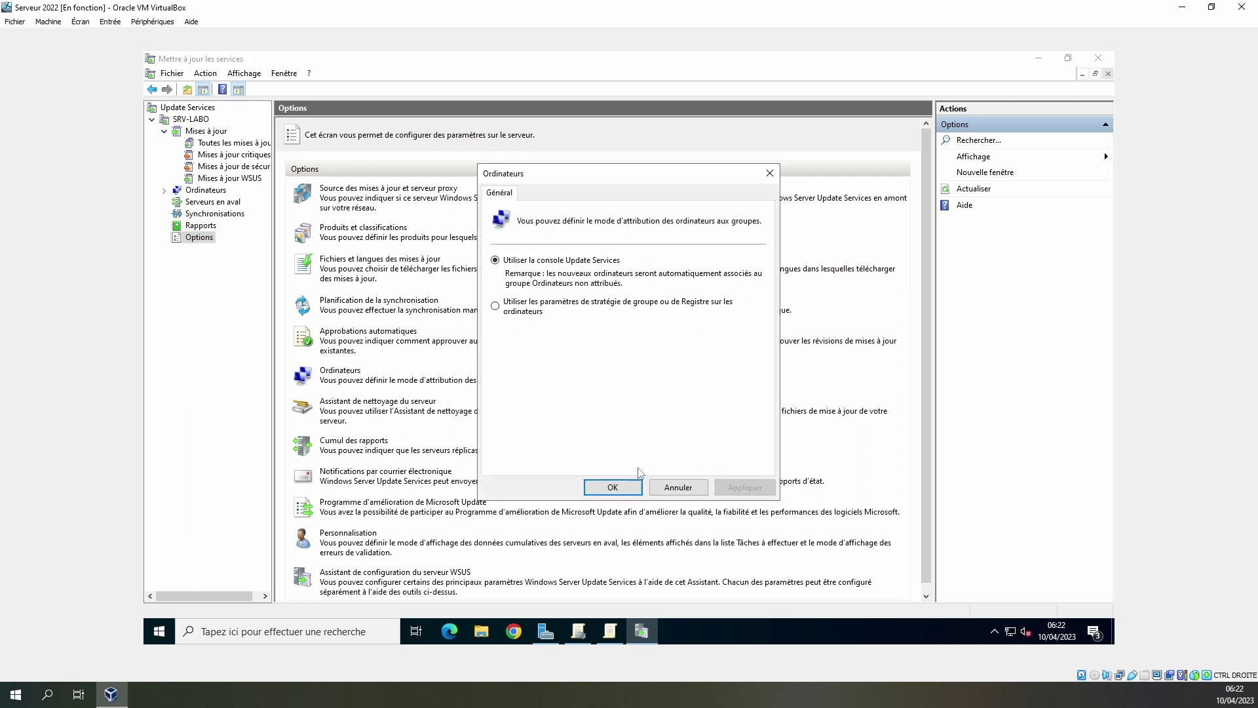
{"action": "left_click", "coordinate": [688, 493]}
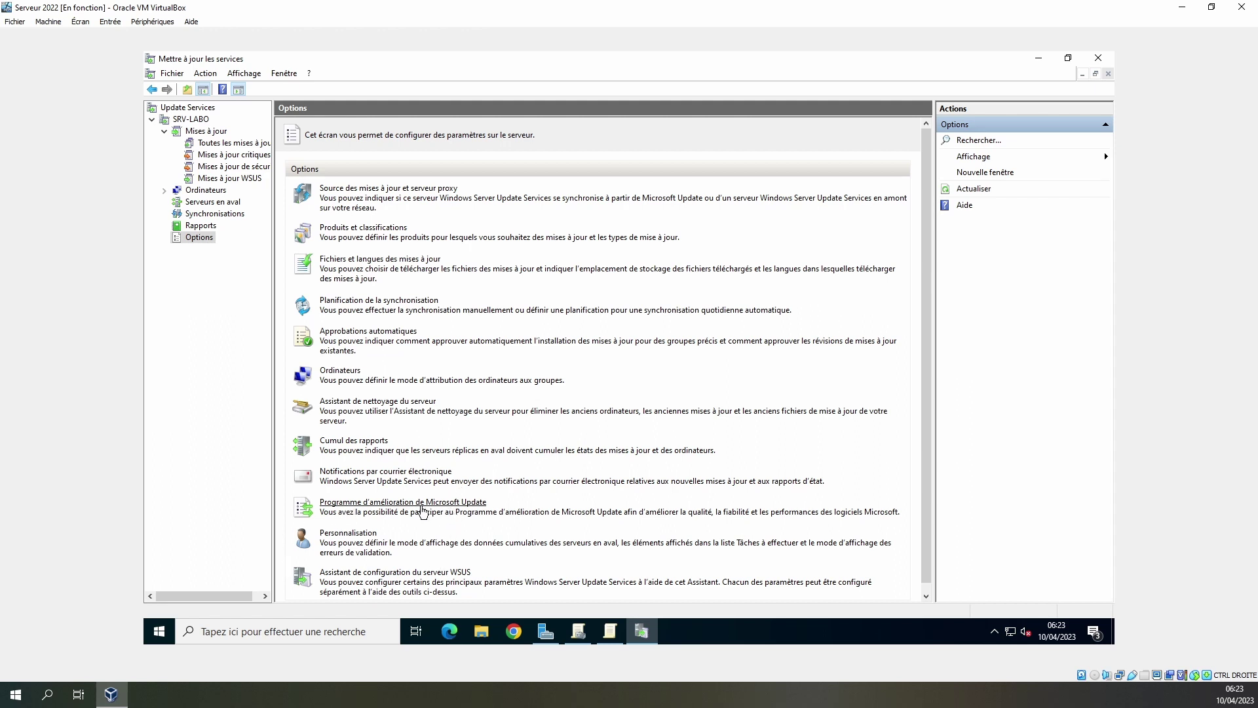
{"action": "left_click", "coordinate": [404, 573]}
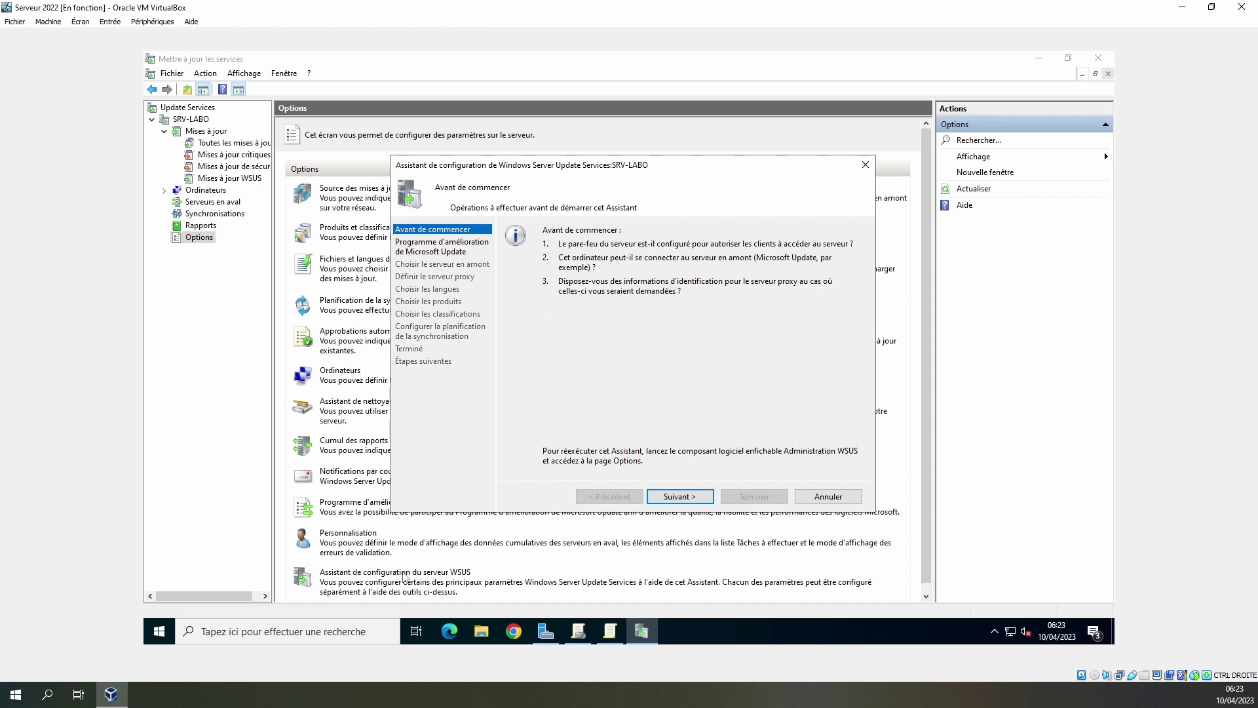
{"action": "left_click", "coordinate": [828, 496]}
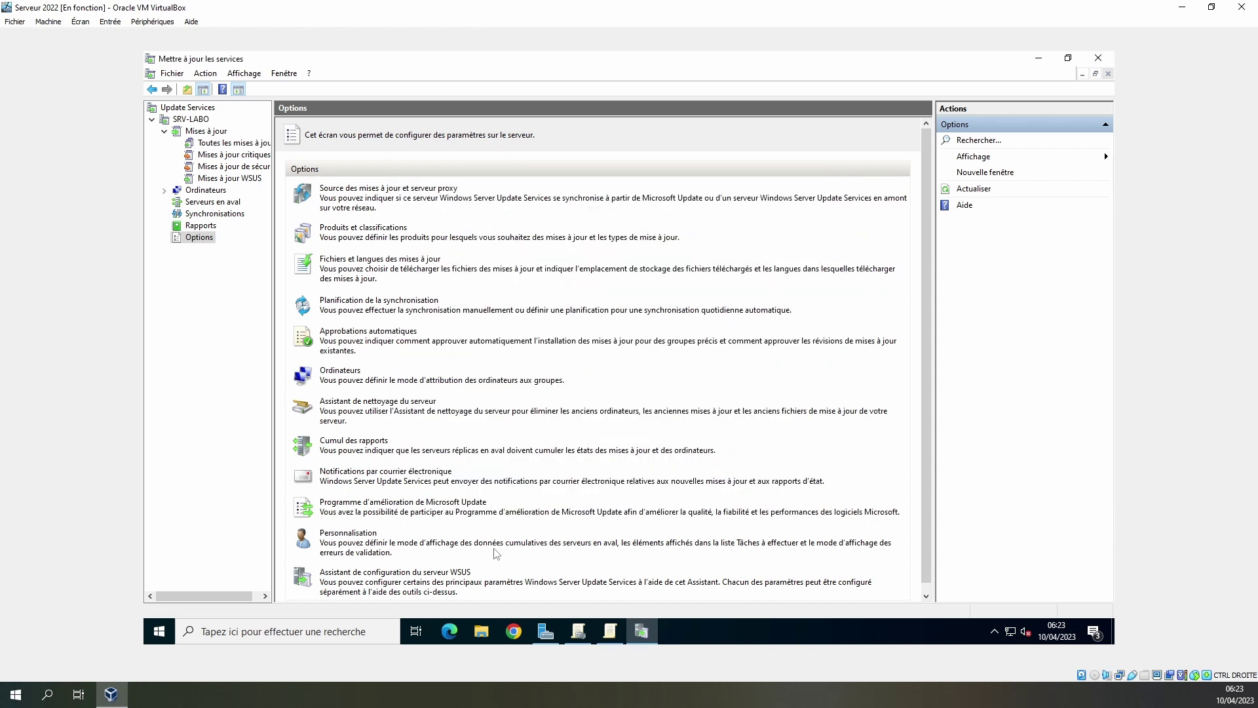
{"action": "scroll", "coordinate": [496, 511], "scroll_direction": "down", "scroll_amount": 1}
{"action": "scroll", "coordinate": [495, 511], "scroll_direction": "up", "scroll_amount": 1}
View the full updates list and check its approval and status filter choices, keeping Non approuvées and Échec ou Nécessaire.
{"action": "left_click", "coordinate": [207, 133]}
{"action": "left_click", "coordinate": [223, 144]}
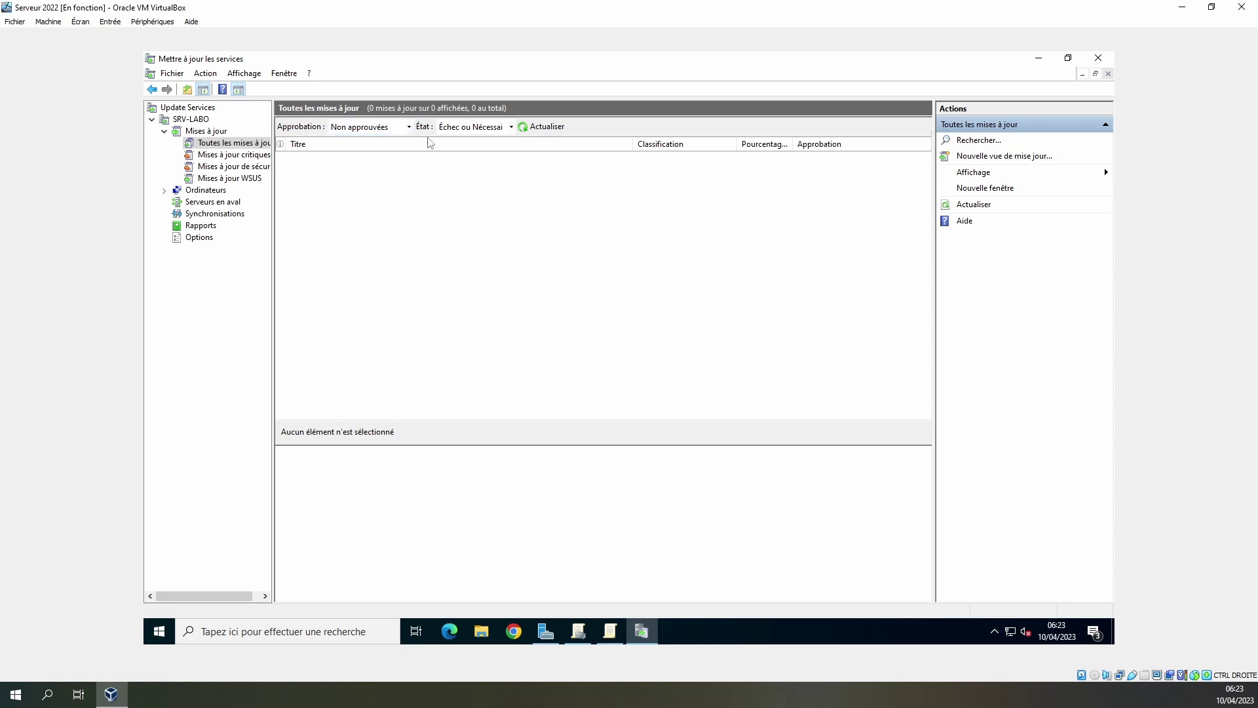
{"action": "left_click", "coordinate": [409, 128]}
{"action": "left_click", "coordinate": [413, 138]}
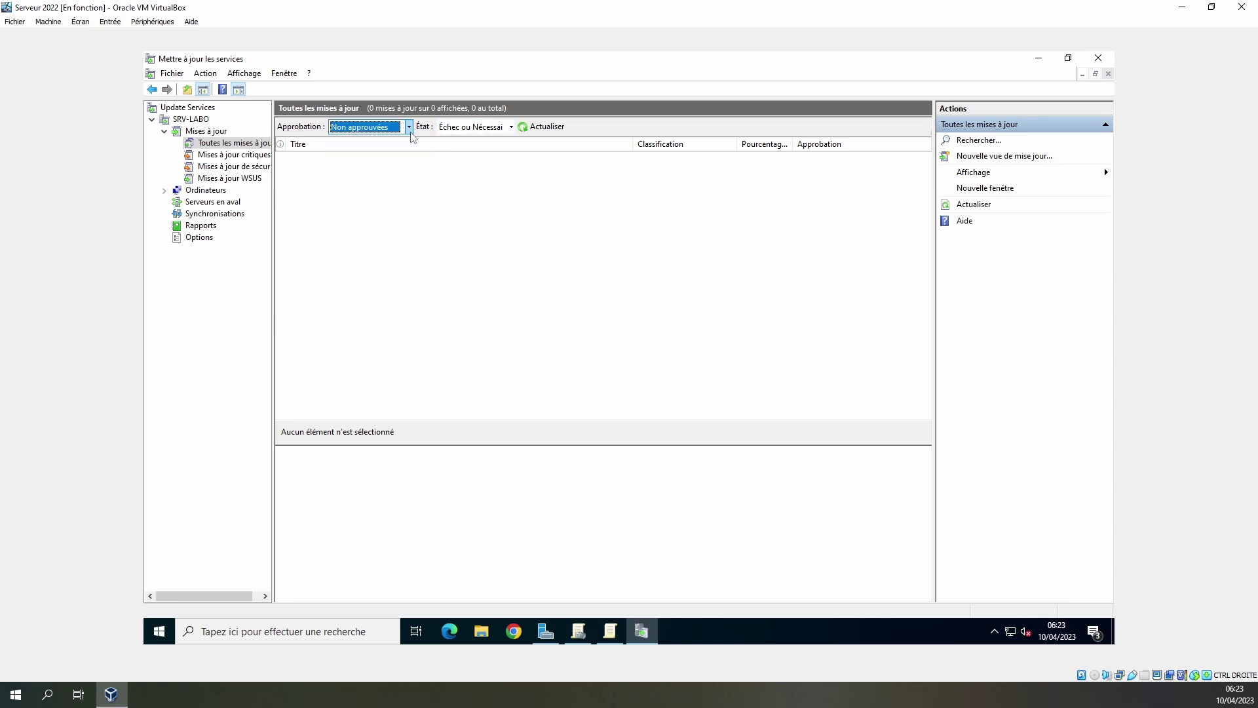
{"action": "left_click", "coordinate": [511, 127]}
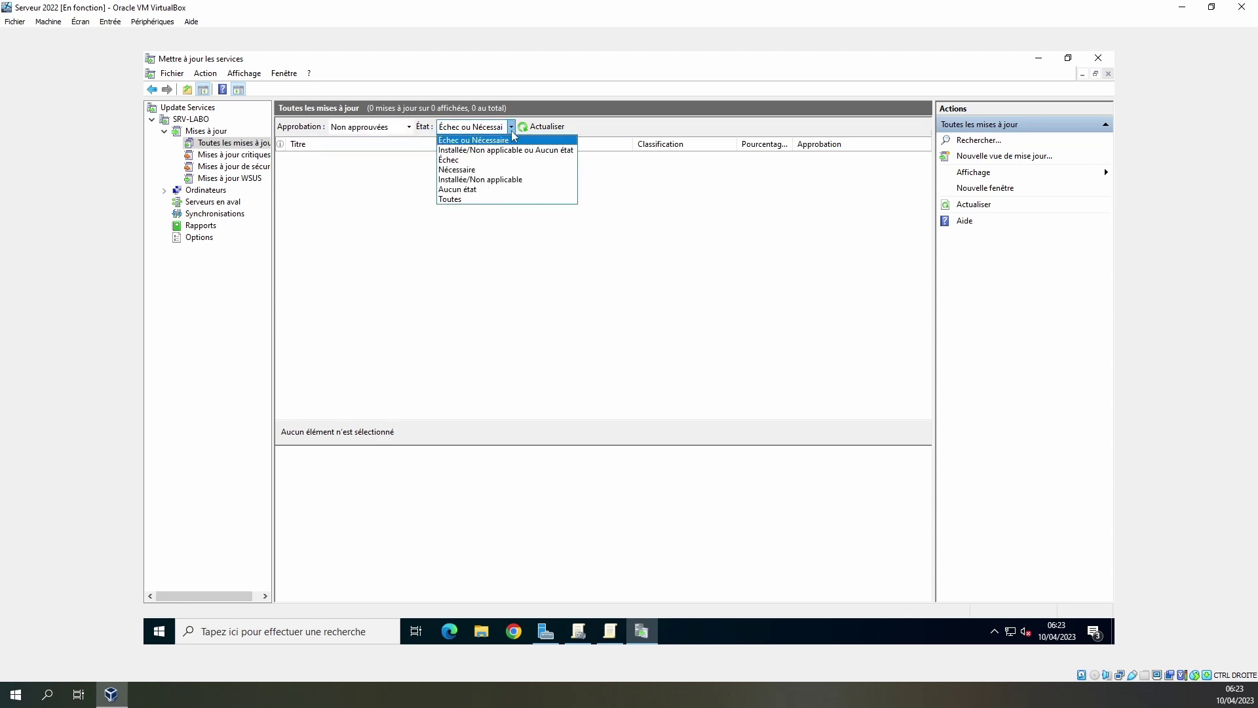
{"action": "left_click", "coordinate": [512, 131]}
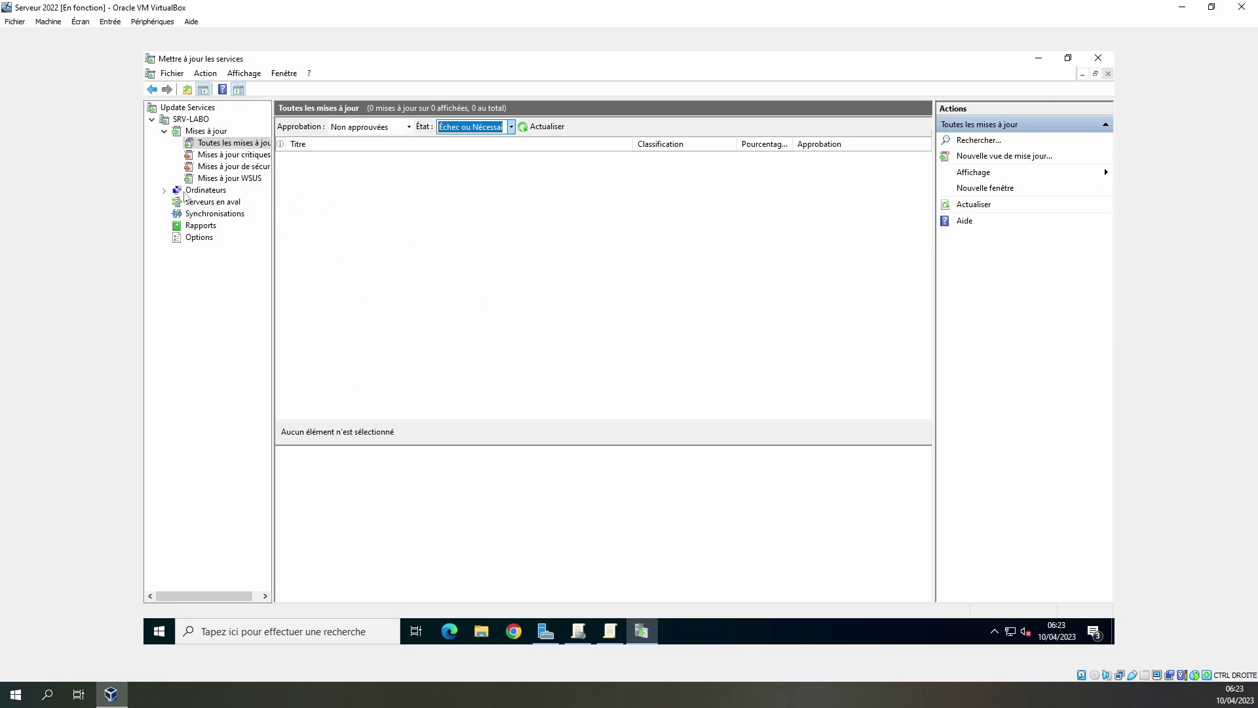
Expand Ordinateurs and Tous les ordinateurs and view the list of all computers.
{"action": "left_click", "coordinate": [163, 190]}
{"action": "left_click", "coordinate": [217, 203]}
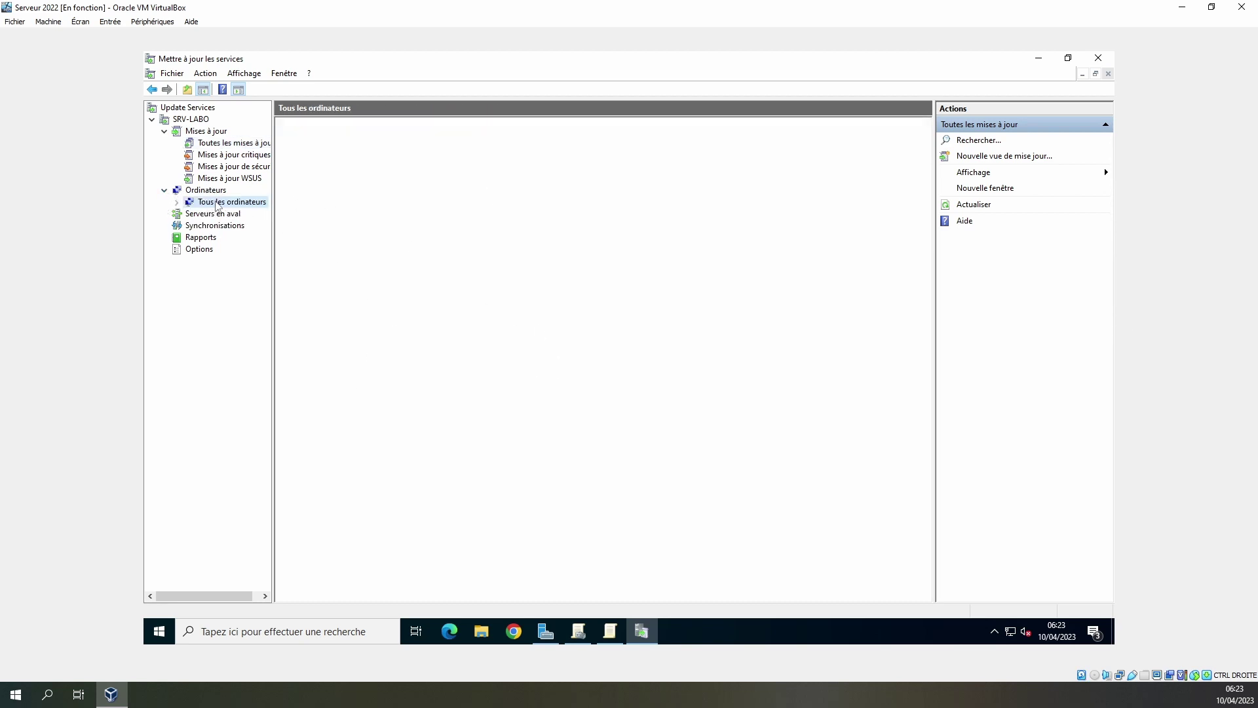
{"action": "left_click", "coordinate": [177, 203]}
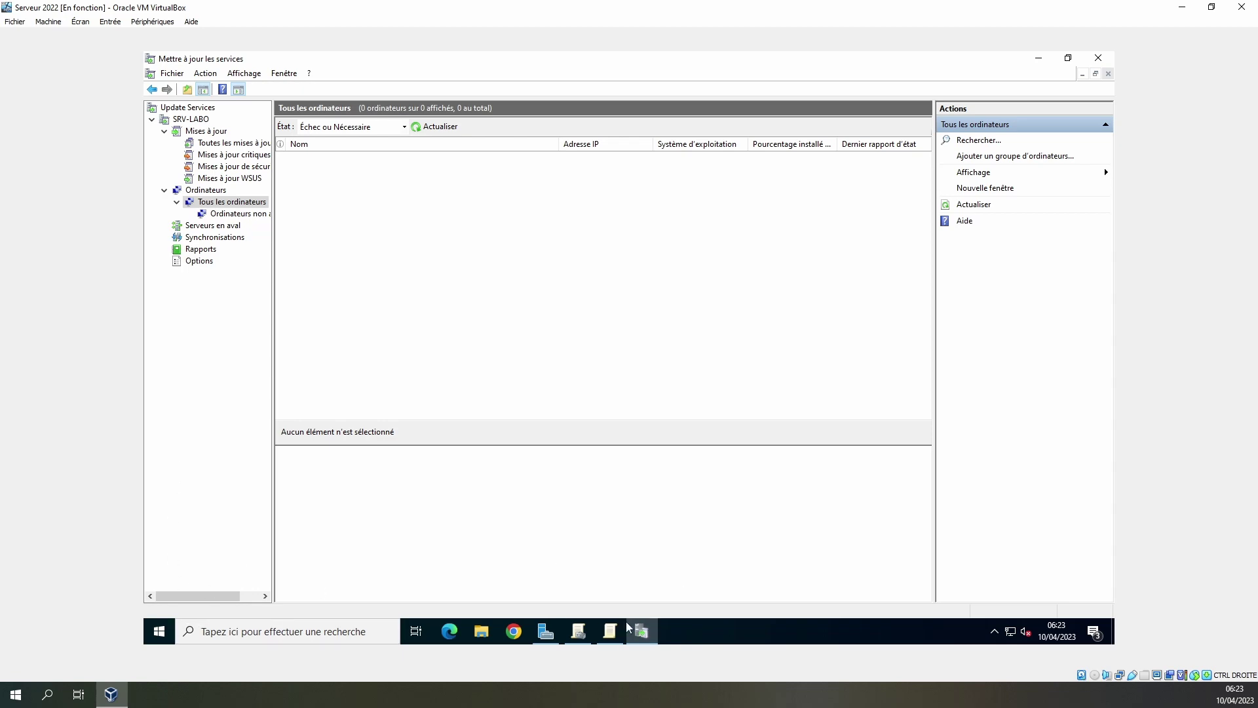
Switch to the Group Policy editor and review the server address in the intranet location policy for the Microsoft update service.
{"action": "left_click", "coordinate": [610, 631]}
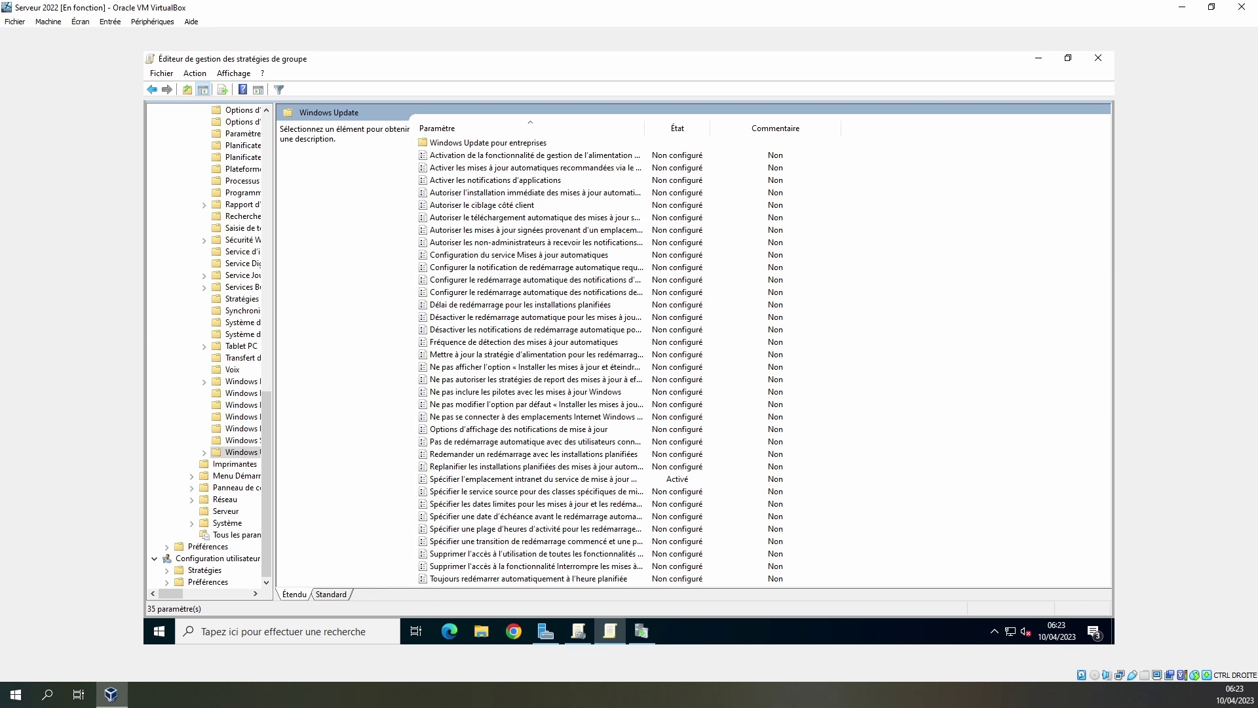
{"action": "double_click", "coordinate": [663, 478]}
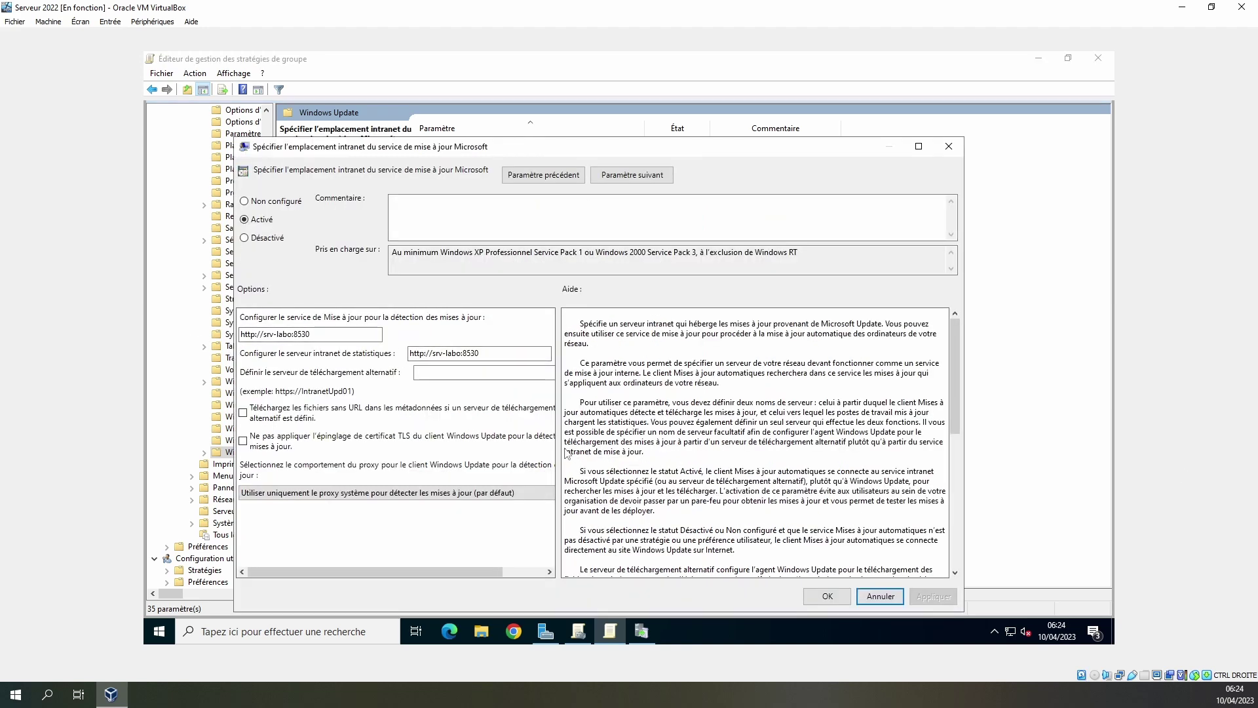
{"action": "left_click_drag", "start_coordinate": [241, 334], "coordinate": [319, 336]}
{"action": "left_click", "coordinate": [453, 629]}
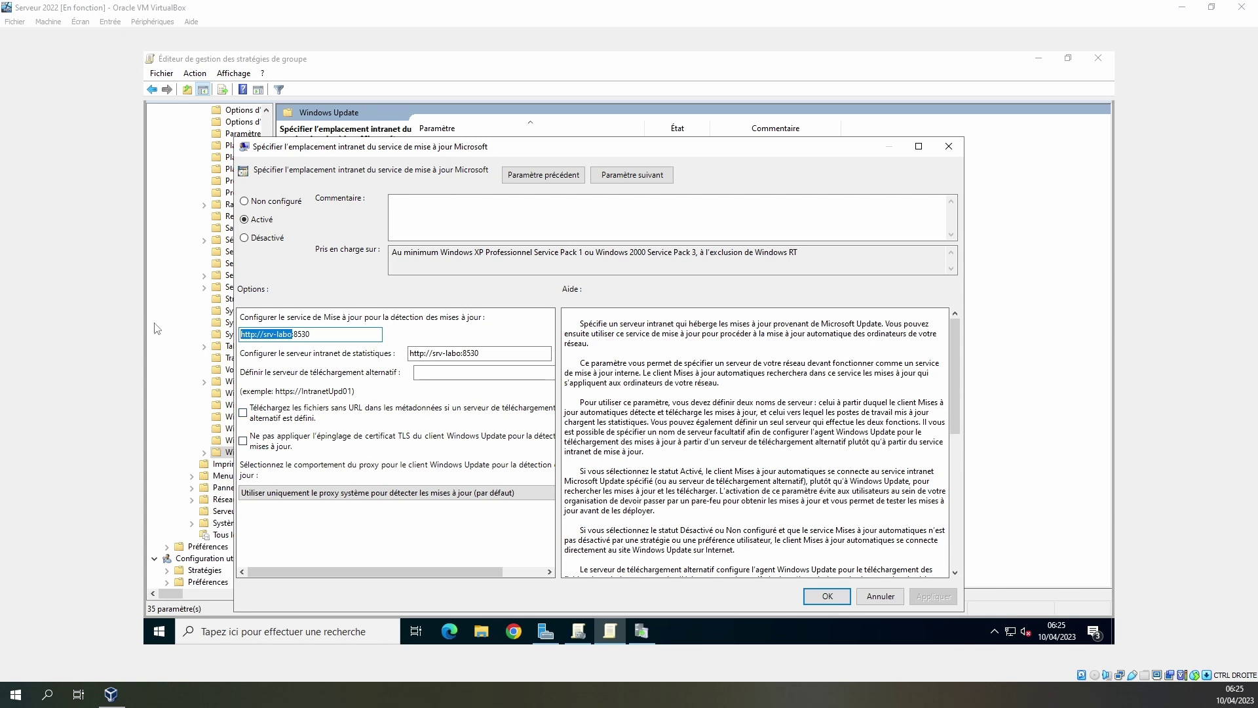
{"action": "double_click", "coordinate": [304, 336]}
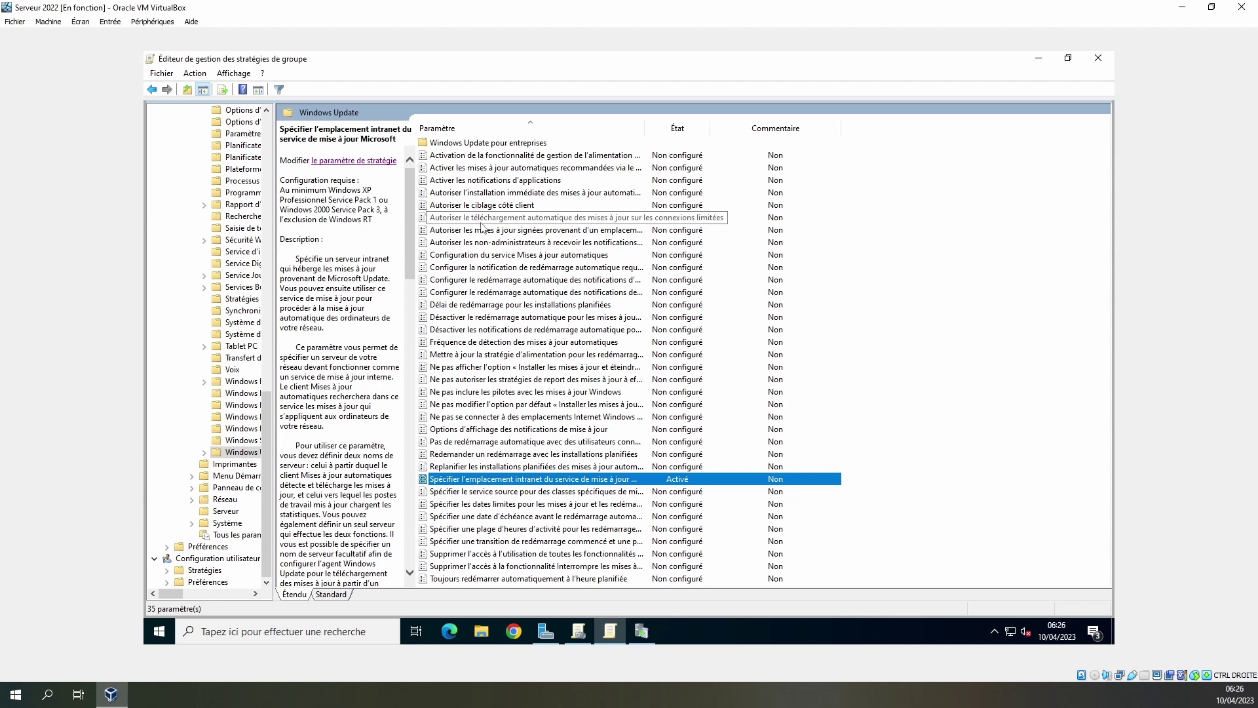
Enable the Configuration du service Mises à jour automatiques policy with option 7, automatic download with installation and restart notifications.
{"action": "double_click", "coordinate": [538, 256]}
{"action": "left_click", "coordinate": [307, 248]}
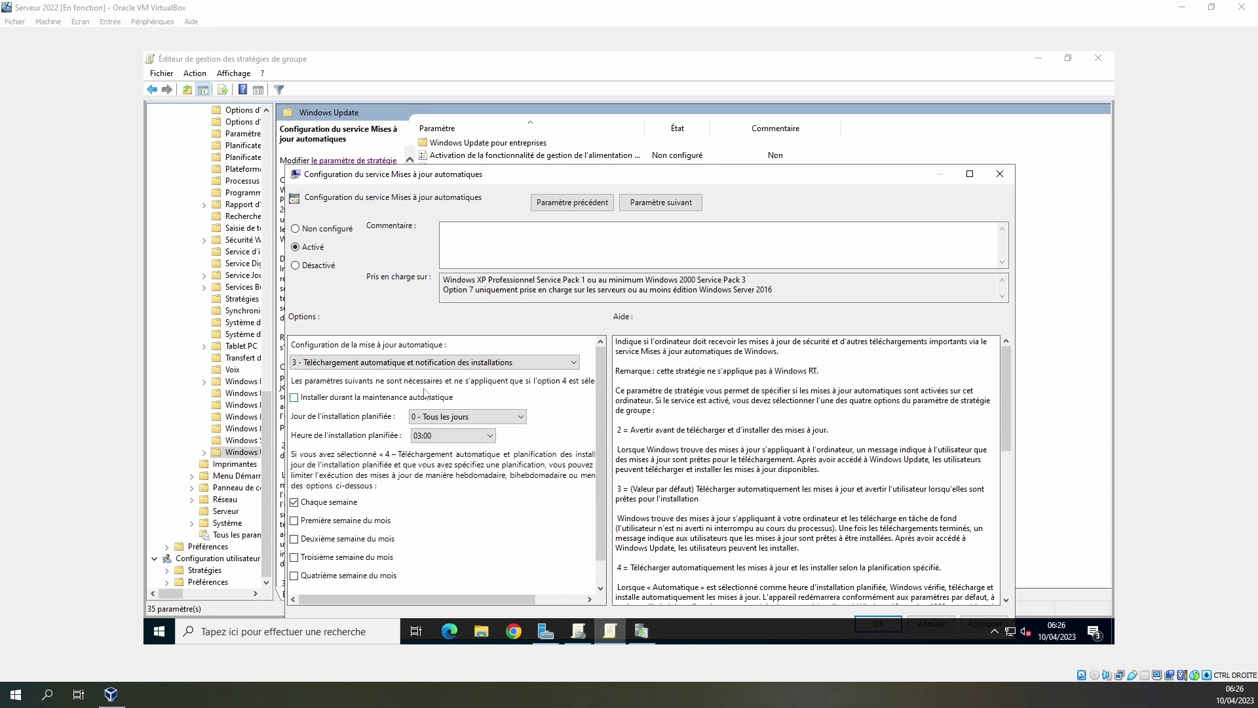
{"action": "left_click", "coordinate": [393, 362]}
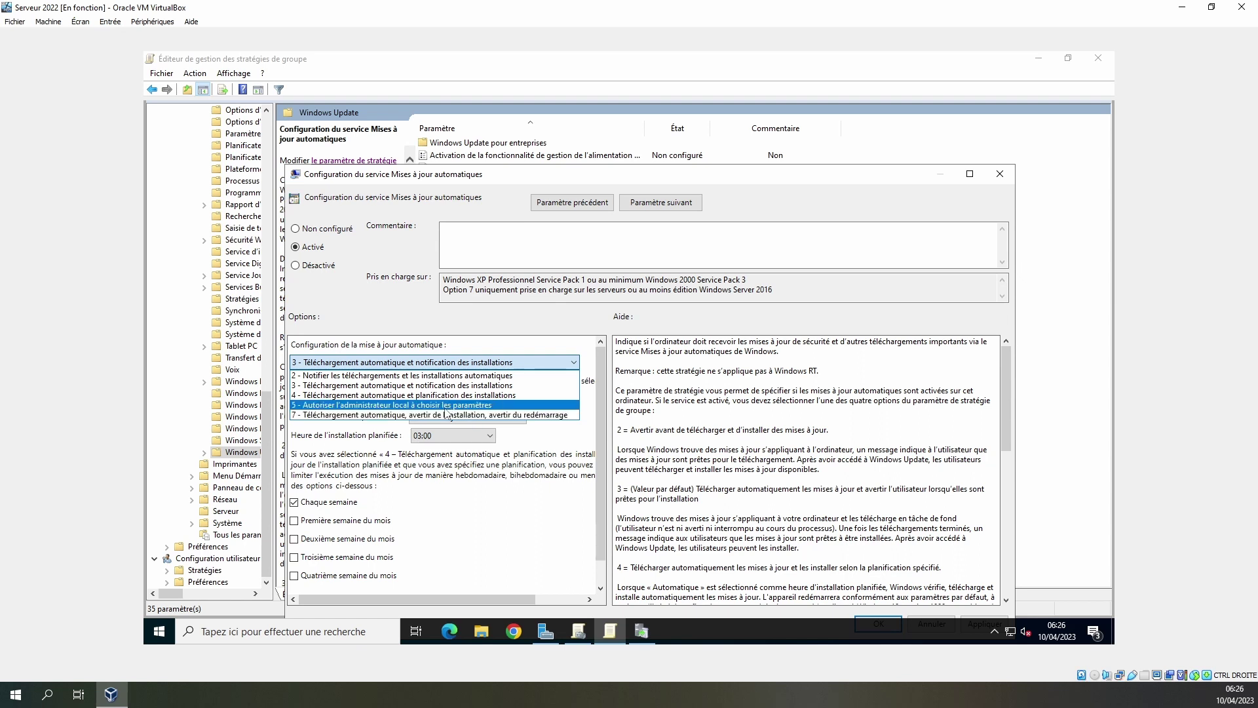
{"action": "left_click", "coordinate": [518, 415]}
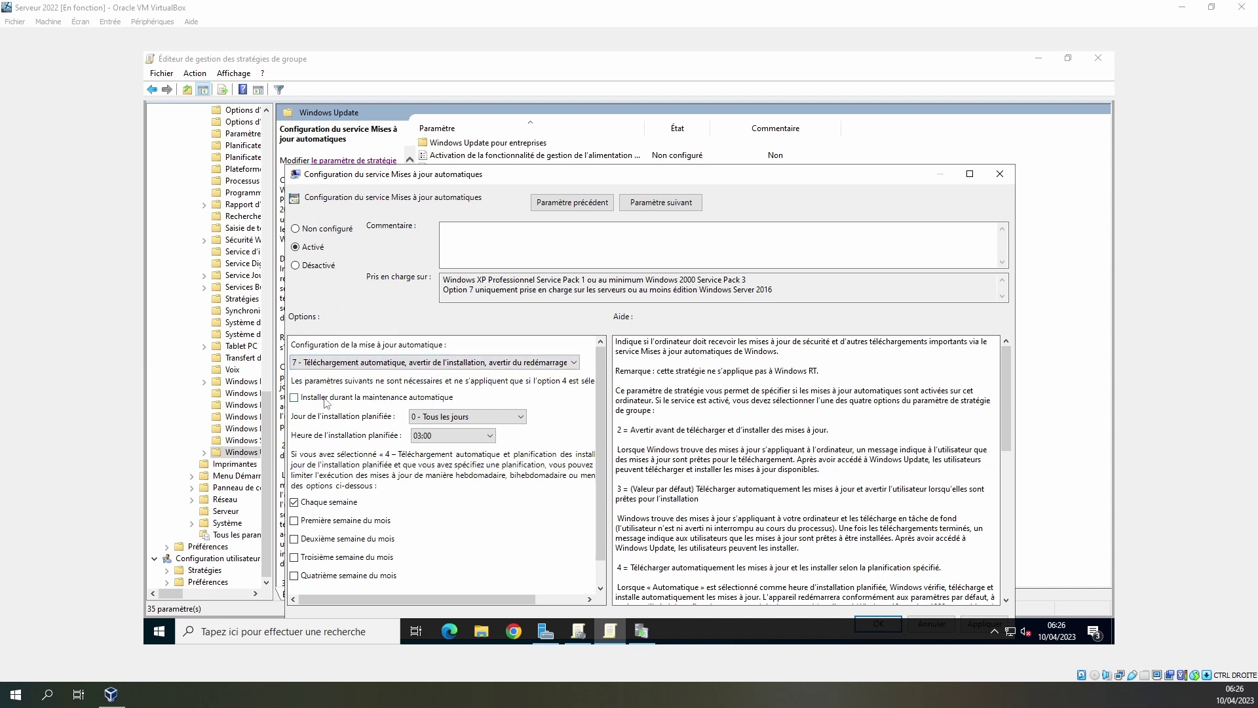
Schedule update installation for every Friday at 03:00, keep Chaque semaine selected and save the automatic updates policy.
{"action": "left_click", "coordinate": [448, 417]}
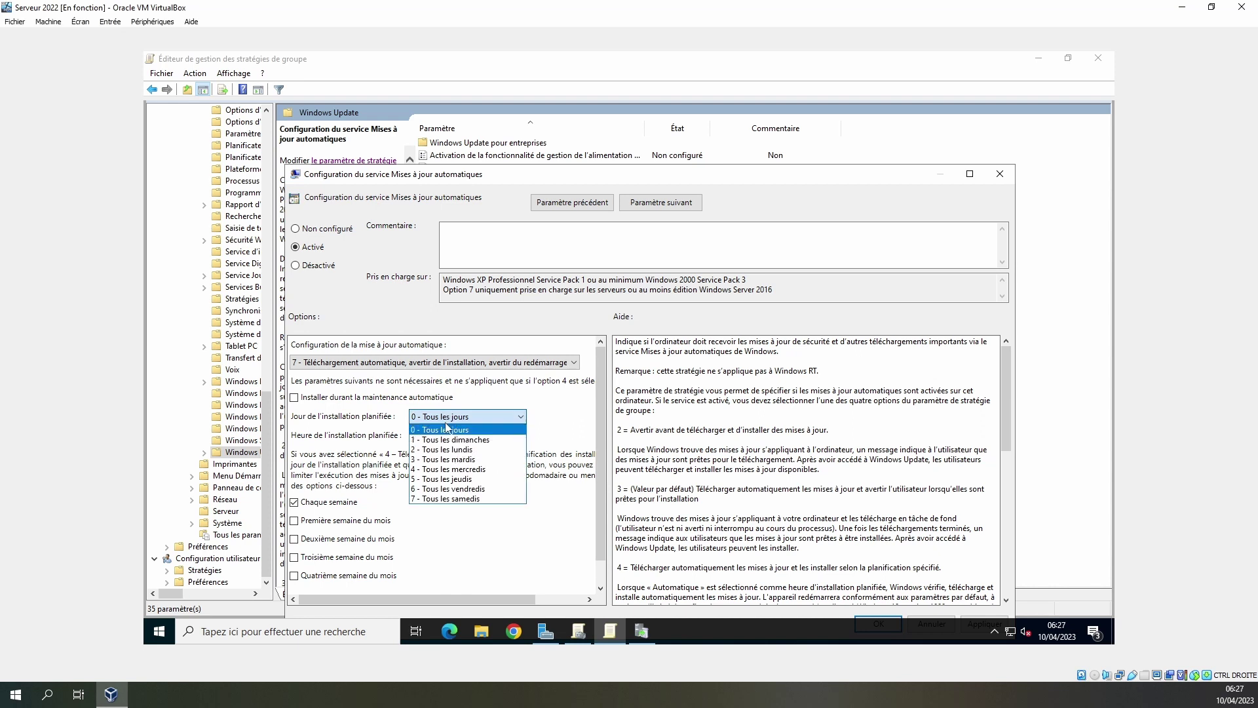
{"action": "left_click", "coordinate": [449, 491]}
{"action": "left_click", "coordinate": [435, 437]}
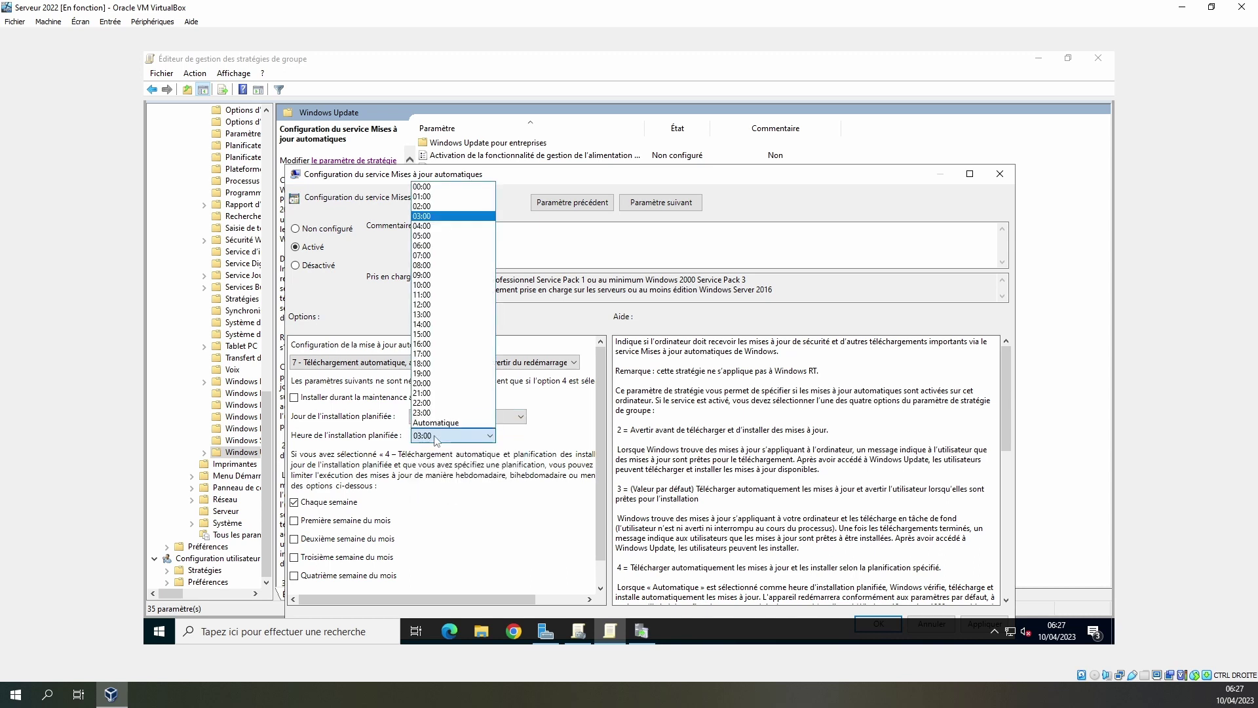
{"action": "left_click", "coordinate": [424, 219]}
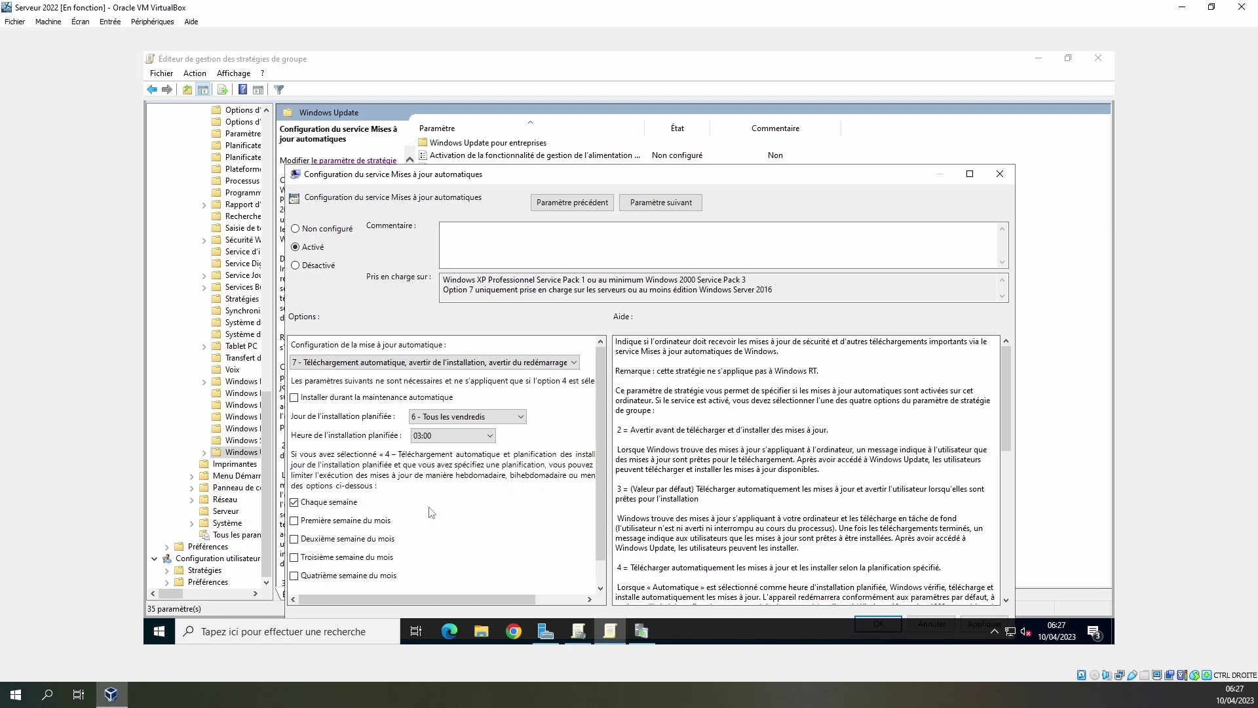
{"action": "scroll", "coordinate": [513, 504], "scroll_direction": "down", "scroll_amount": 1}
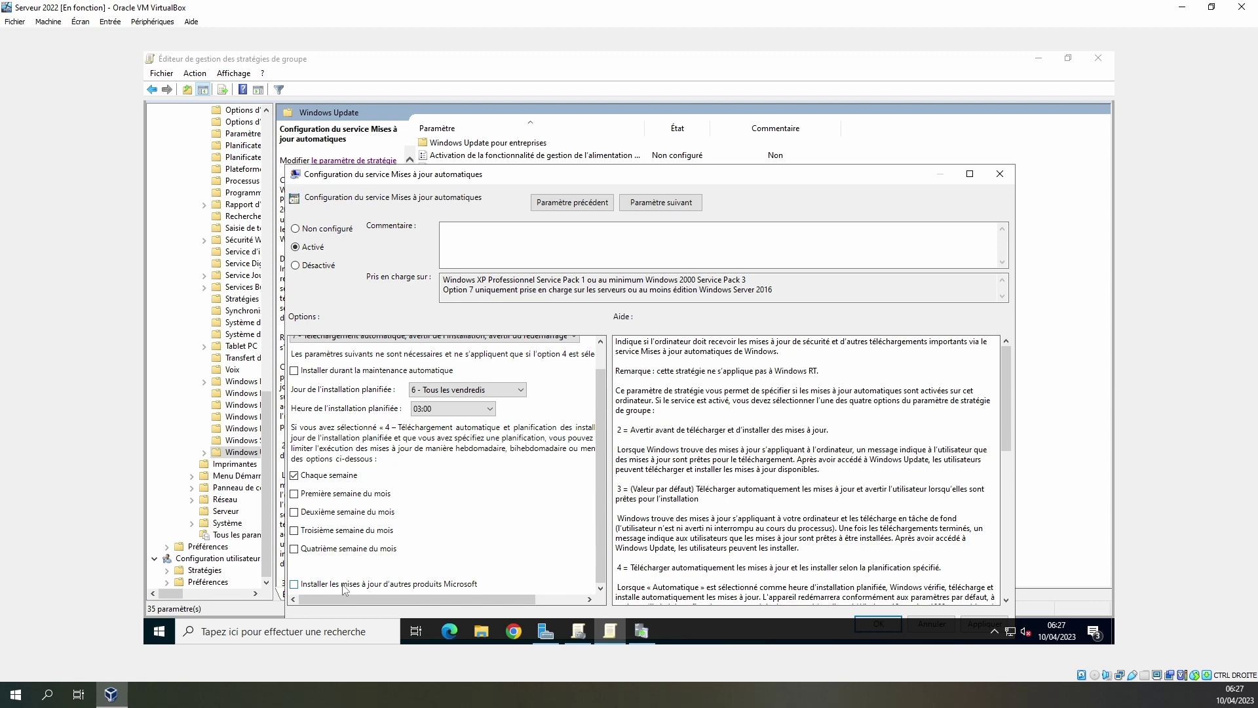
{"action": "key", "text": "Return"}
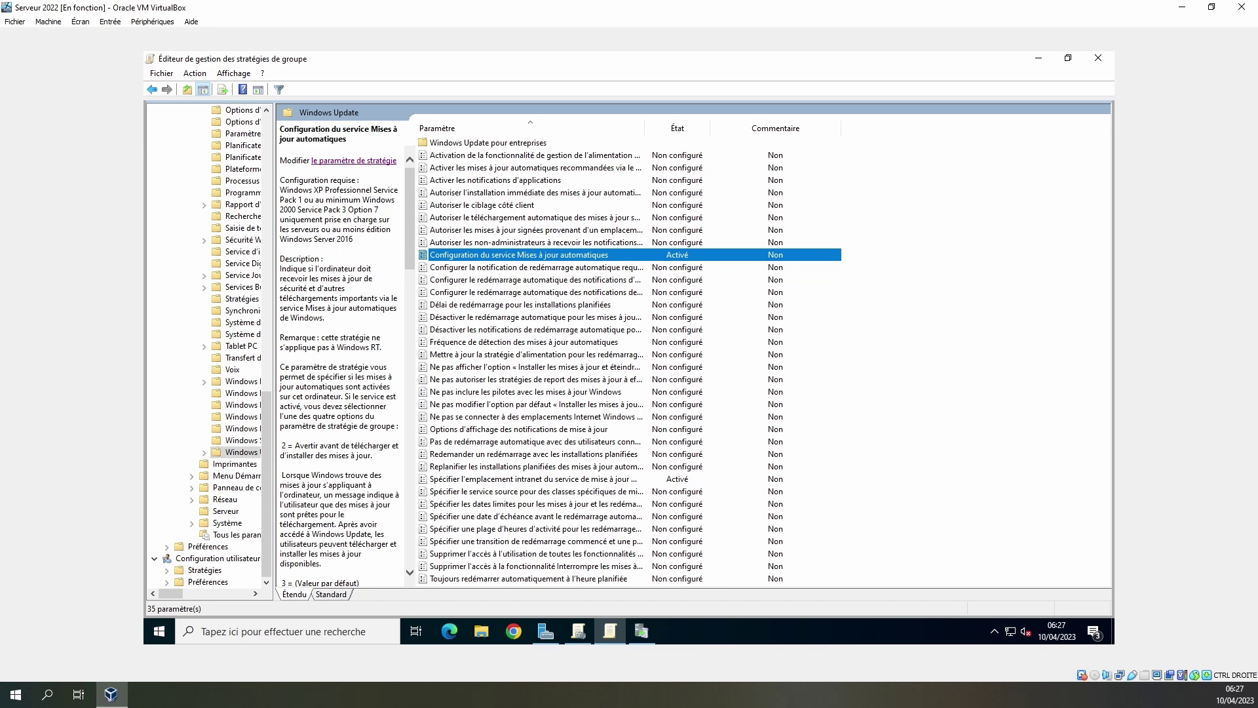
Enable and apply the policy preventing automatic restarts with connected users for scheduled automatic update installations.
{"action": "double_click", "coordinate": [501, 441]}
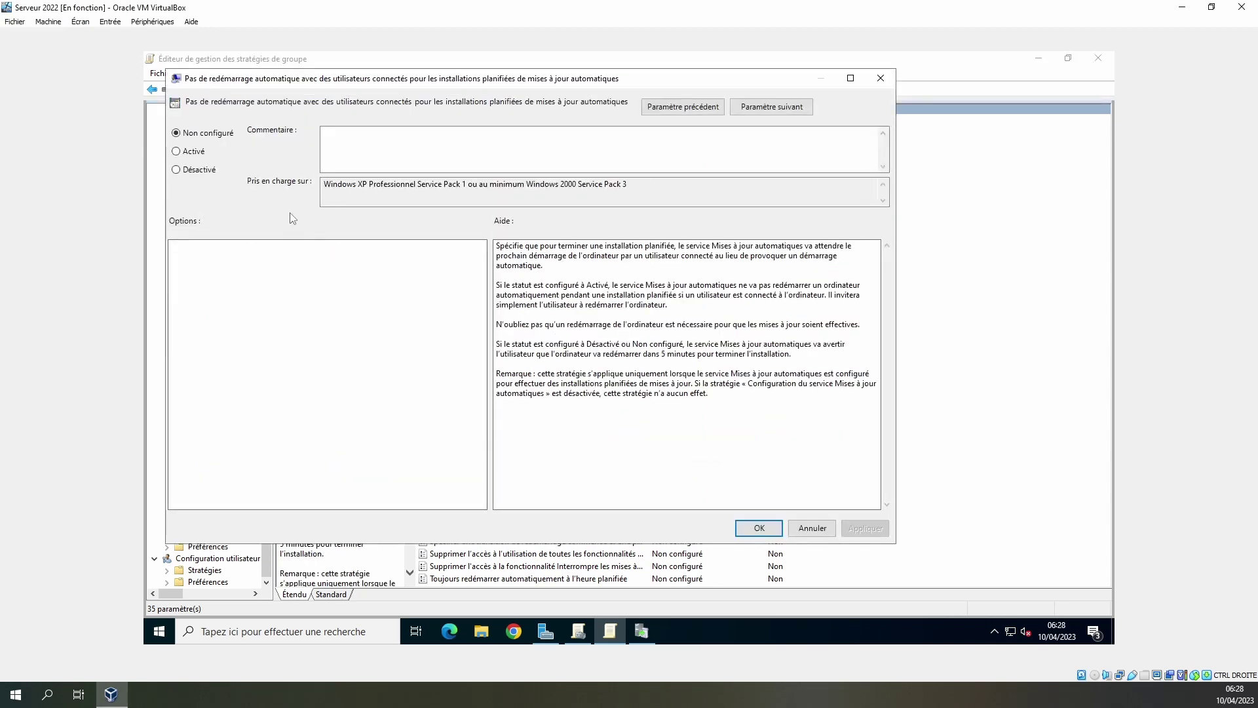
{"action": "left_click", "coordinate": [194, 156]}
{"action": "left_click", "coordinate": [865, 528]}
{"action": "left_click", "coordinate": [760, 528]}
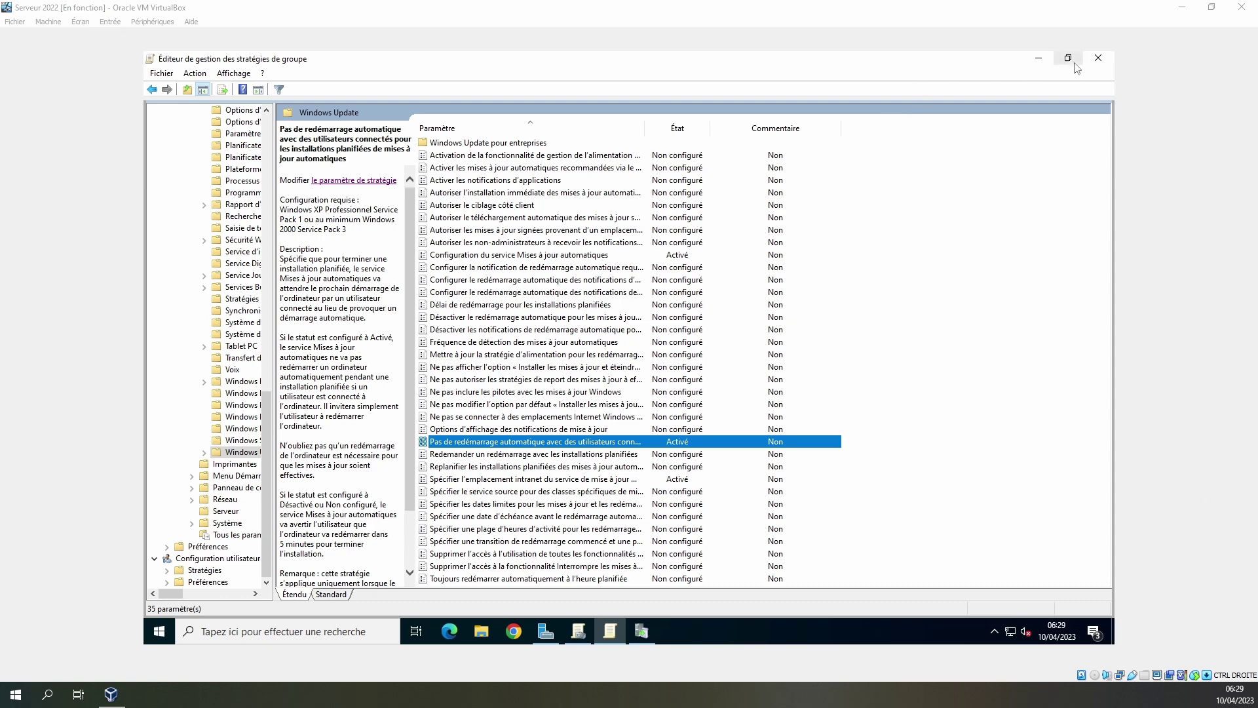
Close the Group Policy editor and bring the PC-Utilisateurs virtual machine into view in front of the server.
{"action": "left_click", "coordinate": [1098, 57]}
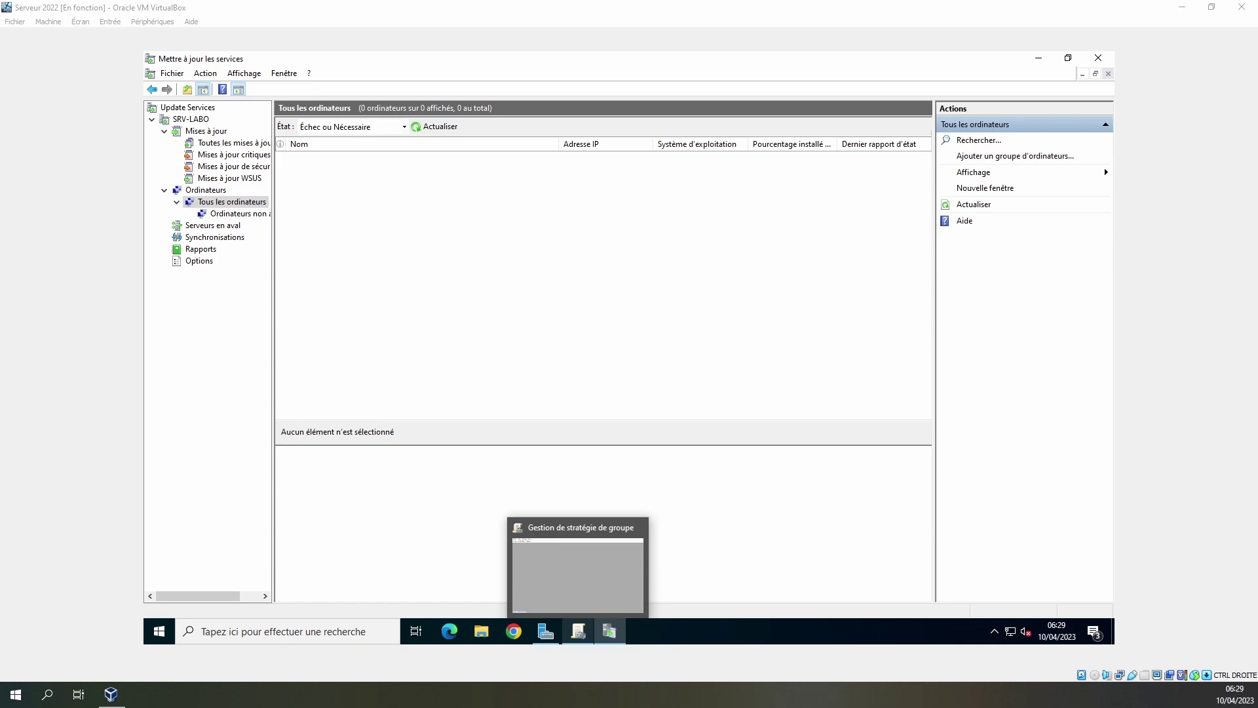
{"action": "left_click_drag", "start_coordinate": [1257, 139], "coordinate": [322, 143]}
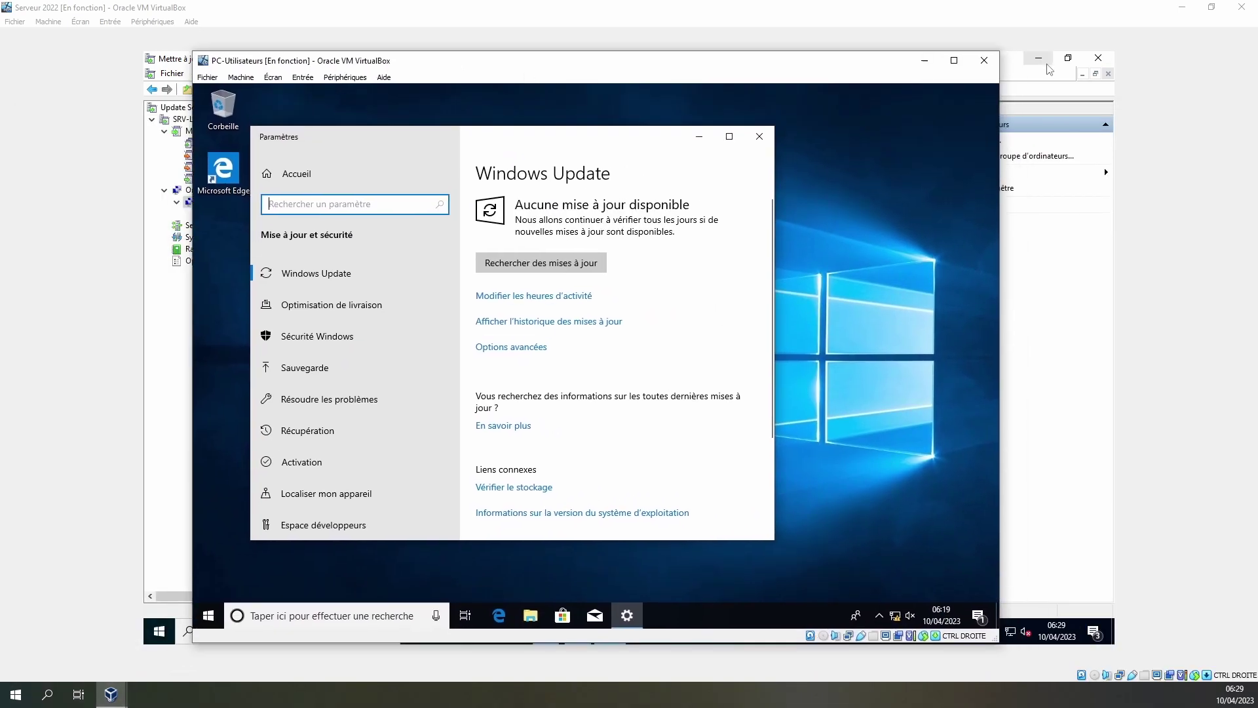
Close the Windows Update settings on PC-Utilisateurs and force a Group Policy refresh with the command gpupdate /force.
{"action": "left_click", "coordinate": [982, 59]}
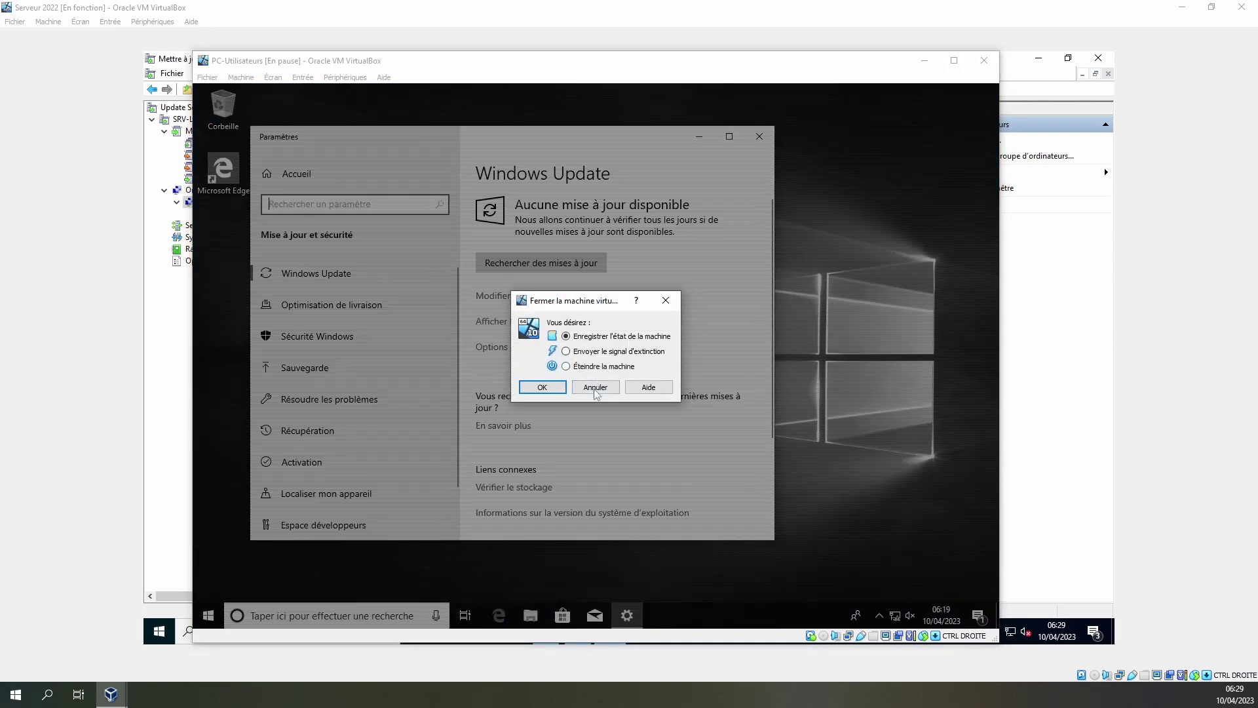
{"action": "left_click", "coordinate": [596, 386]}
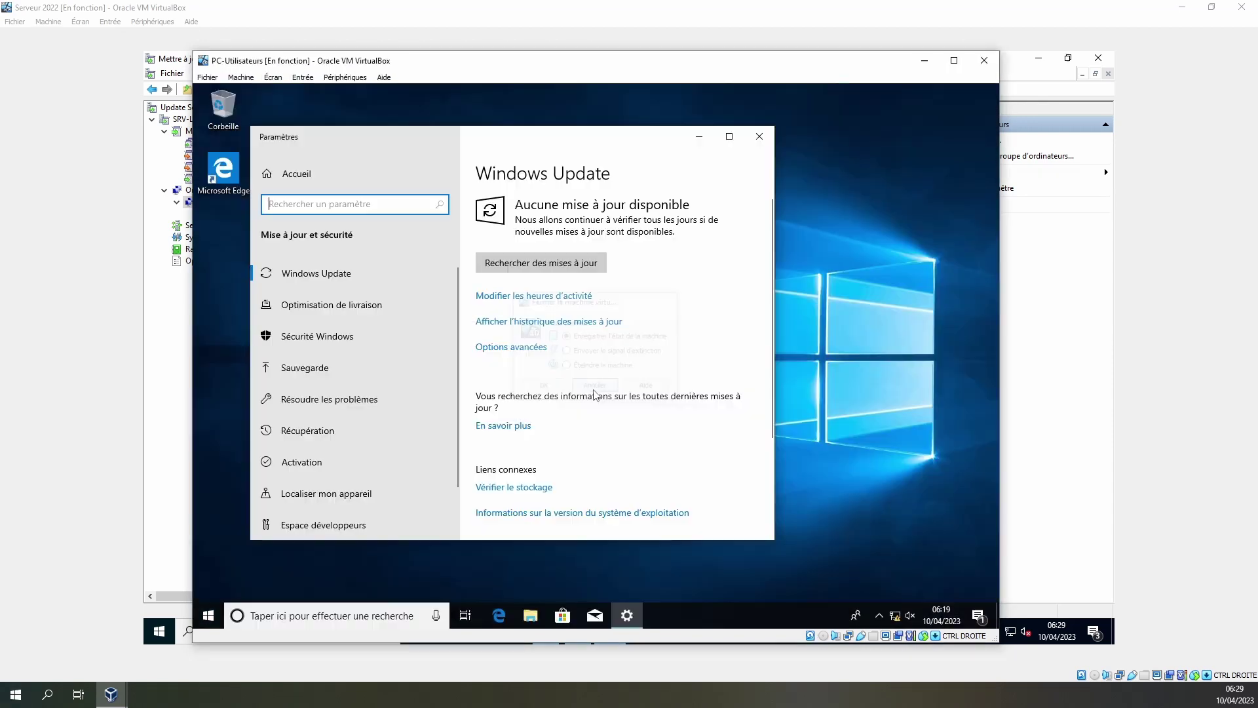
{"action": "left_click", "coordinate": [759, 136]}
{"action": "left_click", "coordinate": [209, 616]}
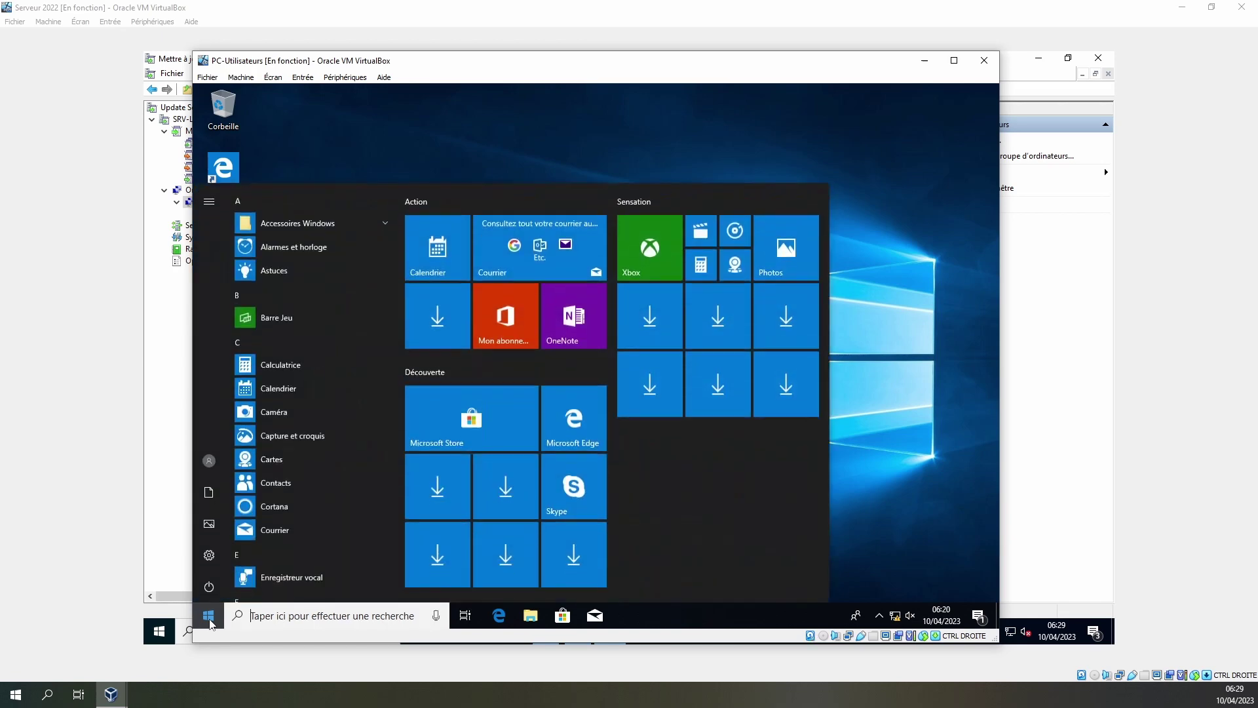
{"action": "type", "text": "g"}
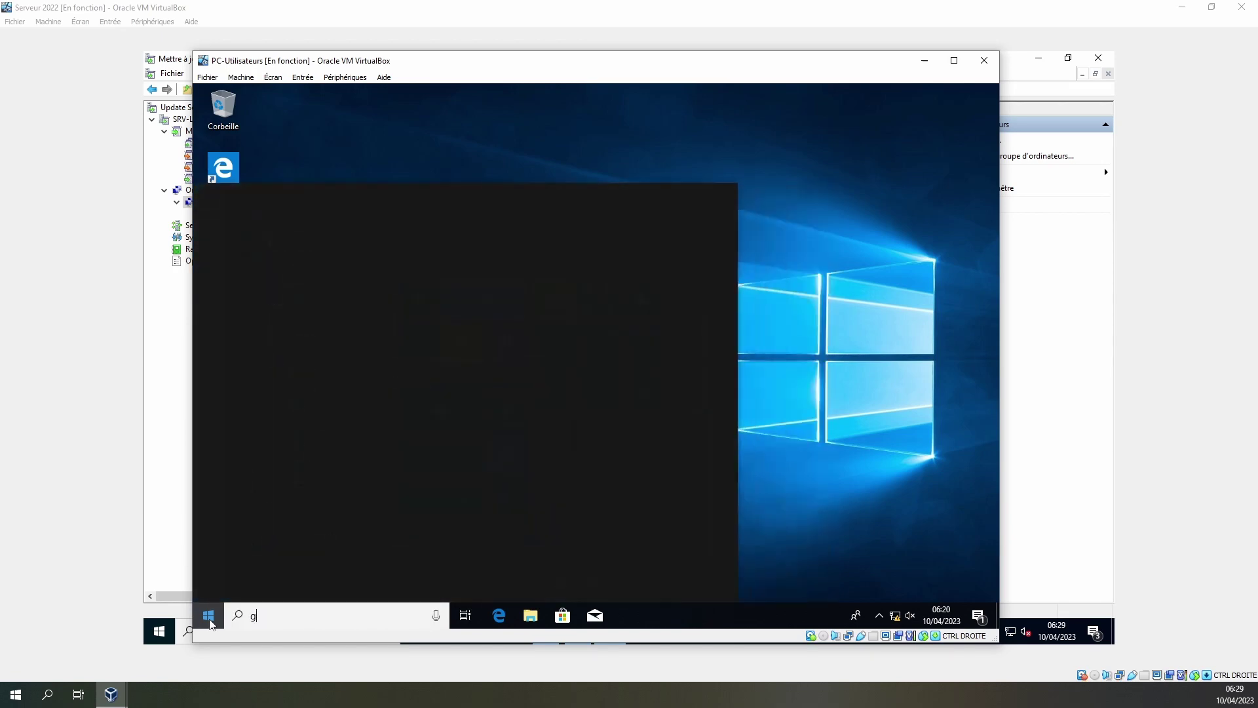
{"action": "type", "text": "pupdat"}
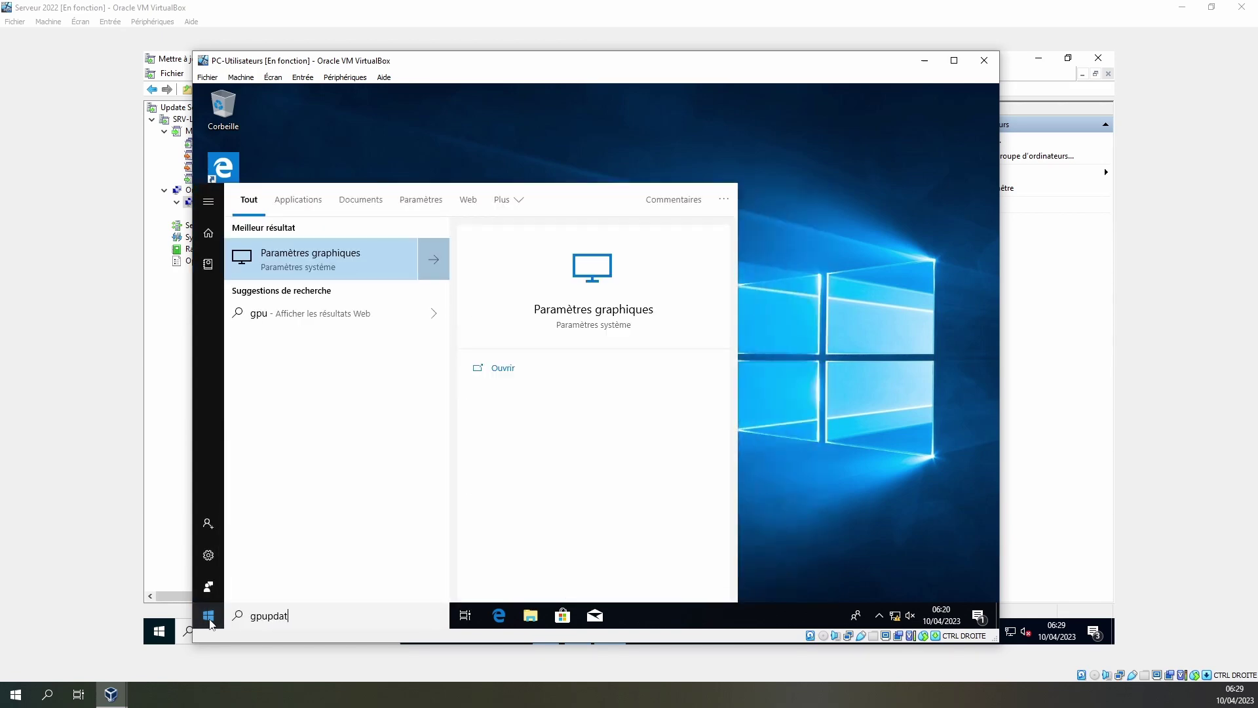
{"action": "type", "text": "e /force"}
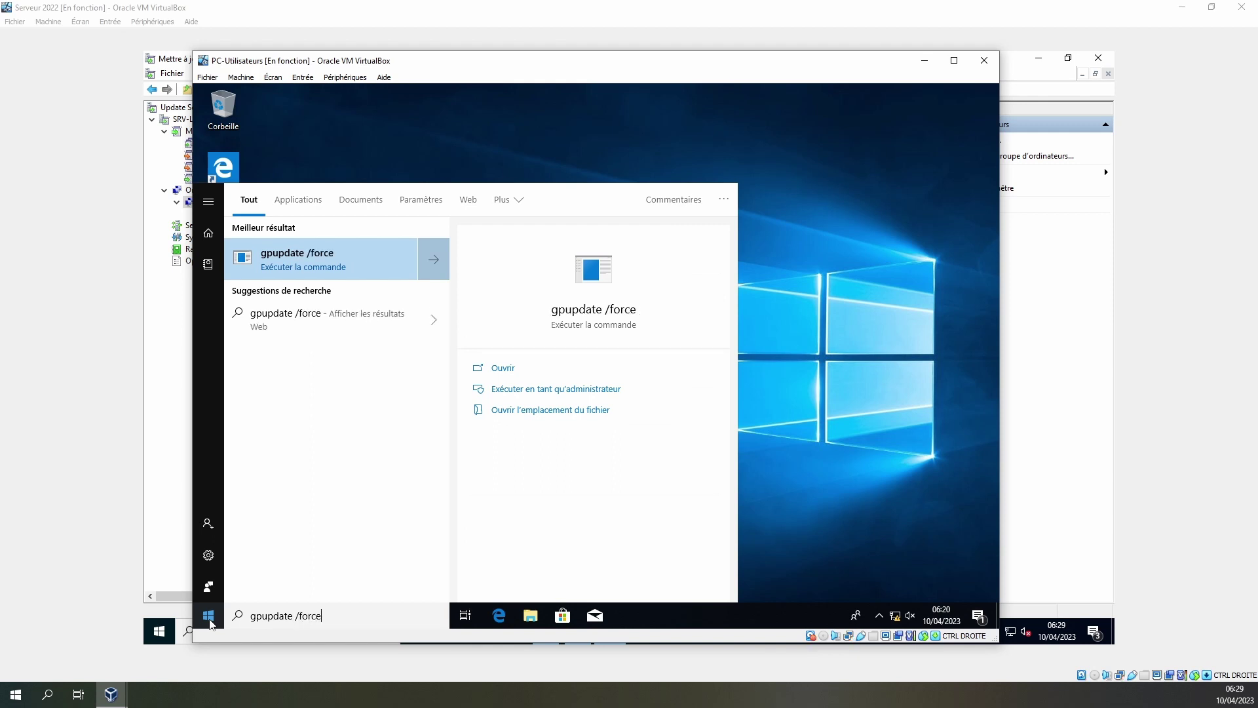
{"action": "key", "text": "Return"}
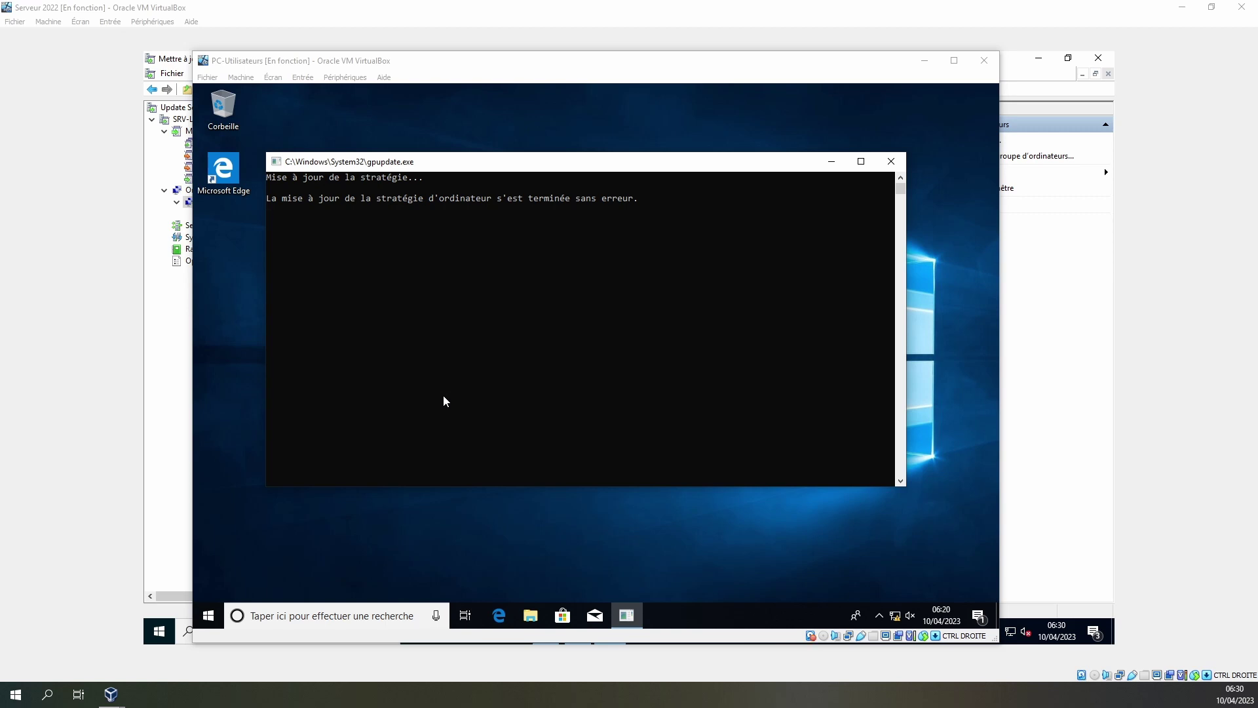
Reopen the Windows Update settings on PC-Utilisateurs to check whether the organisation's update policies are applied.
{"action": "left_click", "coordinate": [208, 615]}
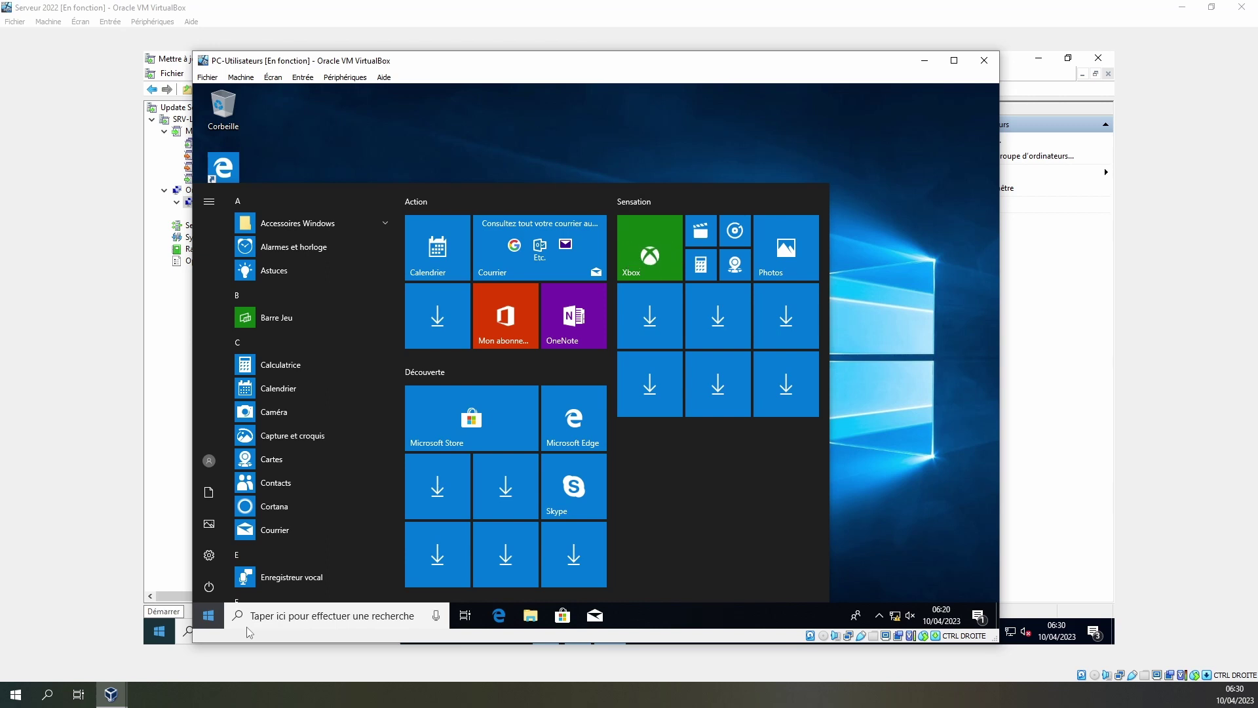
{"action": "type", "text": "upd"}
{"action": "left_click", "coordinate": [340, 265]}
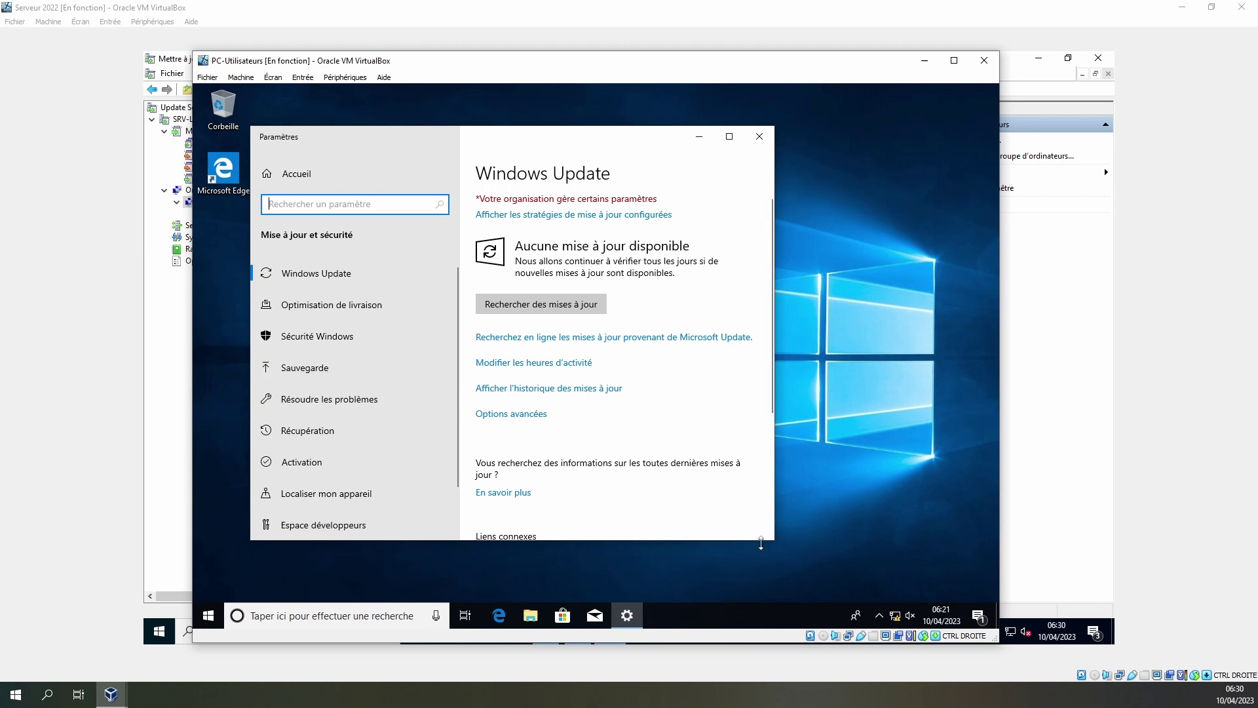
Return to the server's WSUS console, refresh Tous les ordinateurs with state Toutes, and check the Windows 10 group for computers.
{"action": "left_click", "coordinate": [1076, 448]}
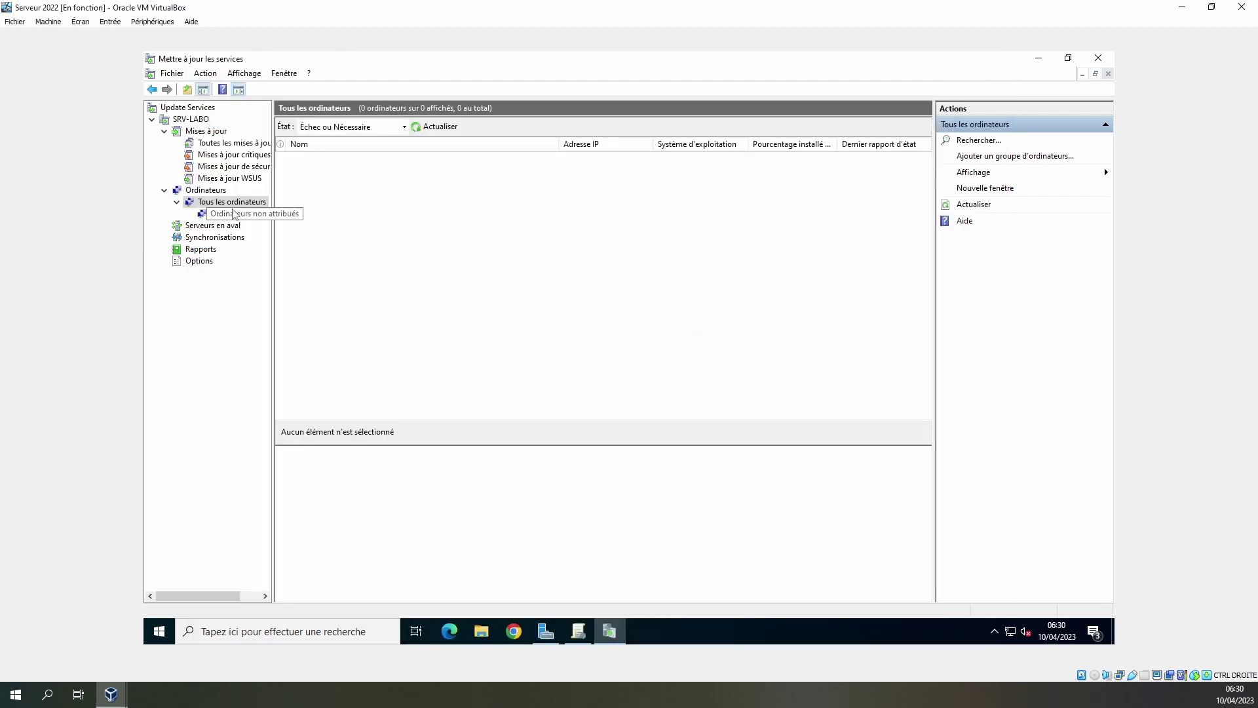
{"action": "left_click", "coordinate": [449, 127]}
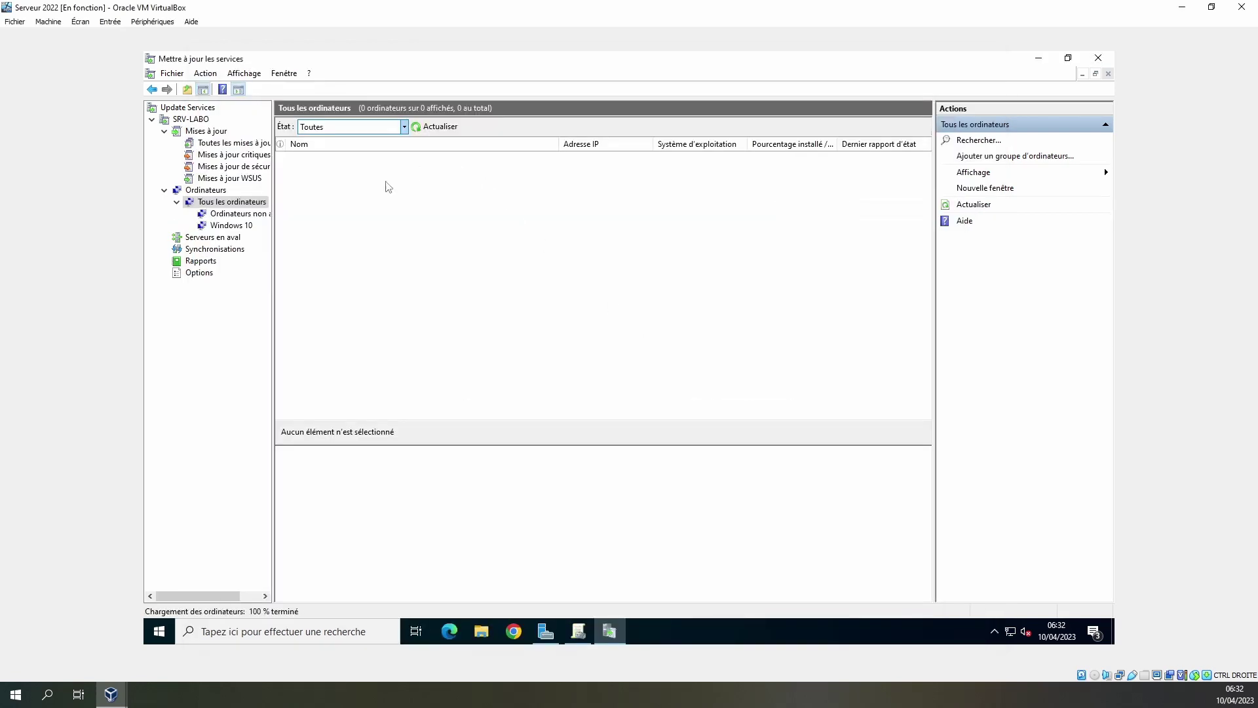
{"action": "left_click", "coordinate": [249, 225]}
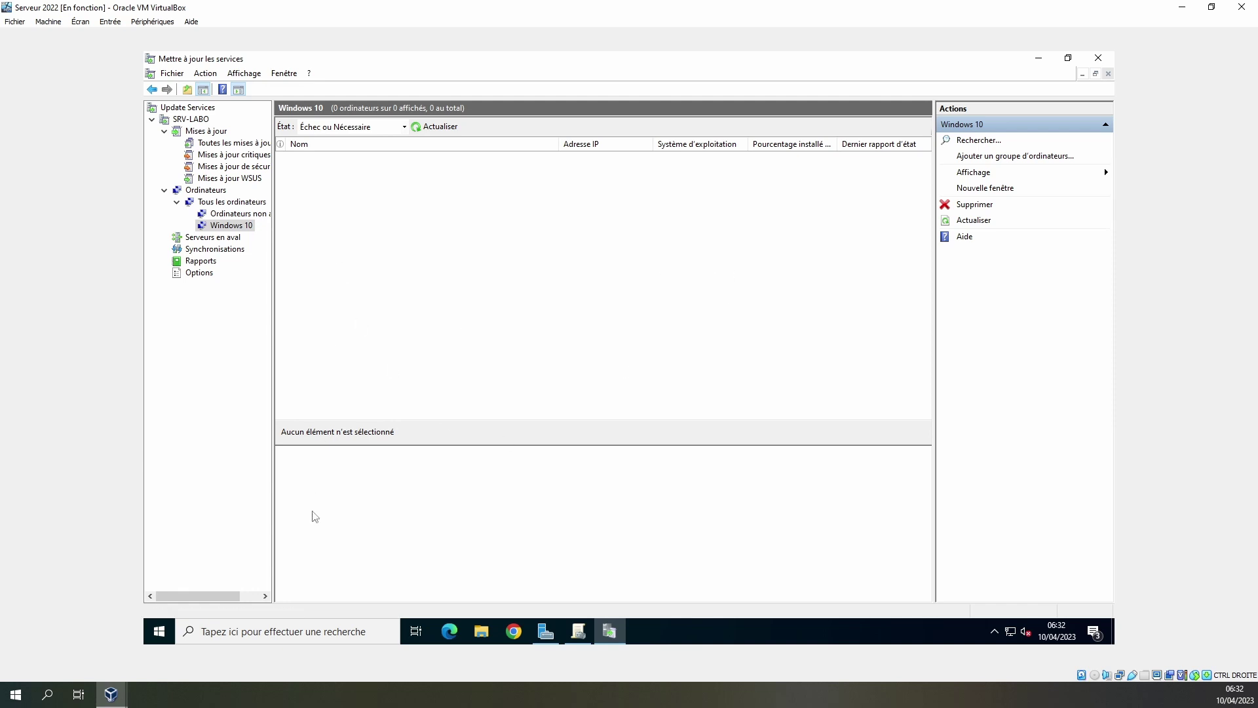
{"action": "left_click", "coordinate": [239, 202]}
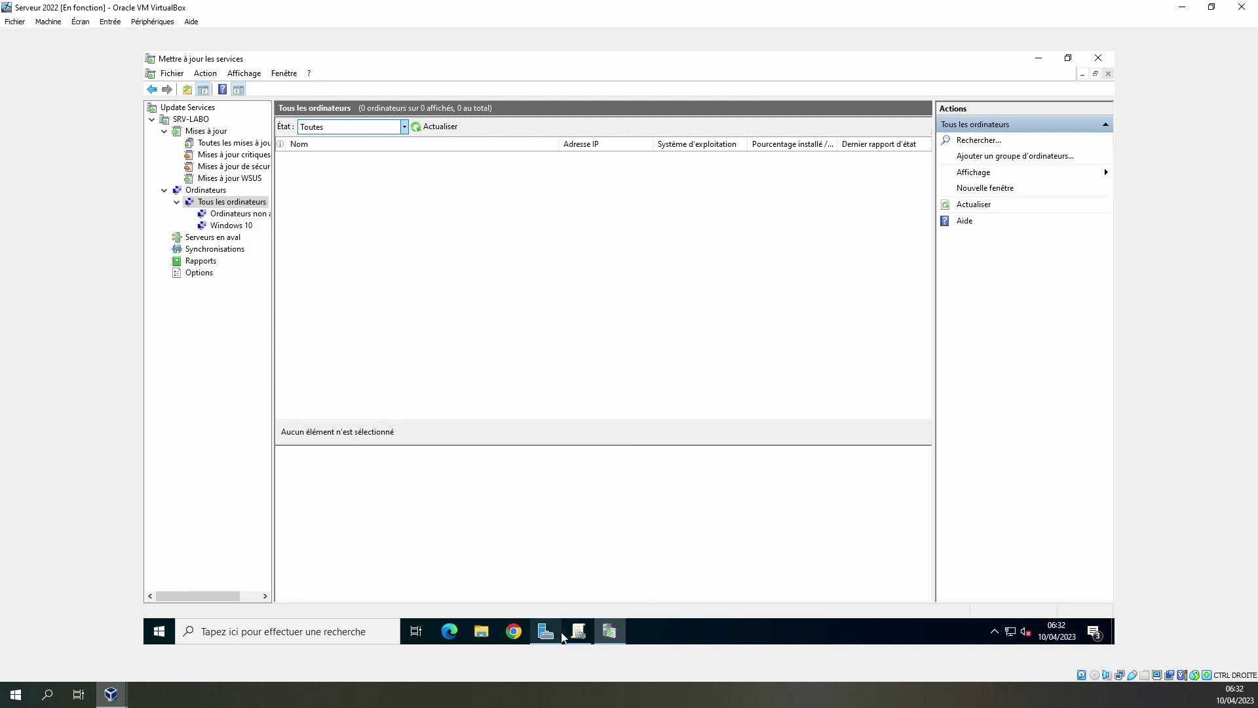
Bring up Group Policy Management, restore its minimized console window and close the program.
{"action": "left_click", "coordinate": [578, 634]}
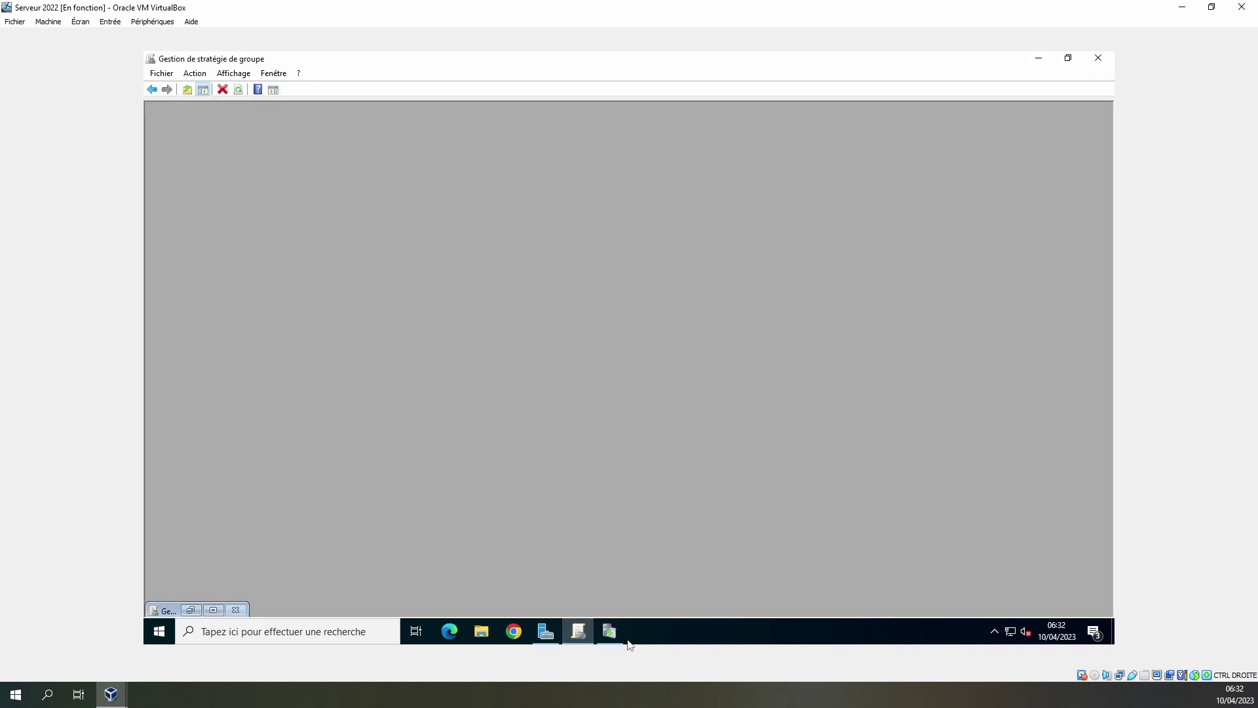
{"action": "left_click", "coordinate": [193, 611]}
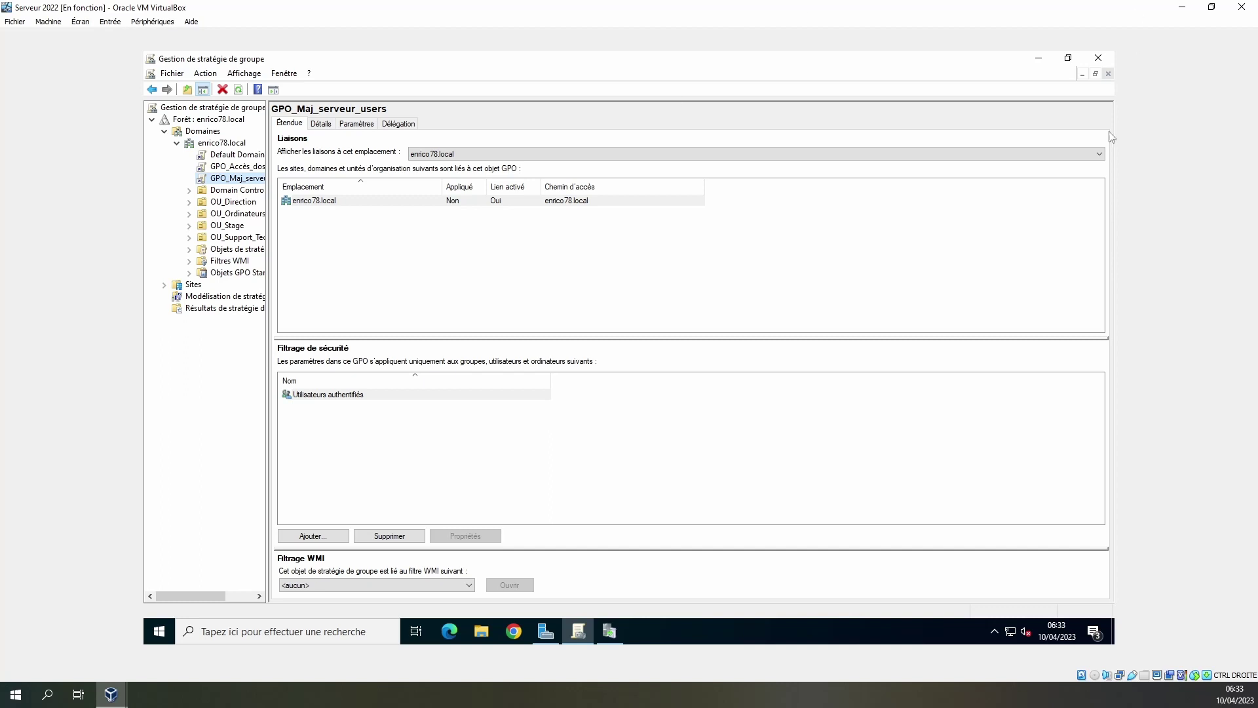
{"action": "left_click", "coordinate": [1098, 57]}
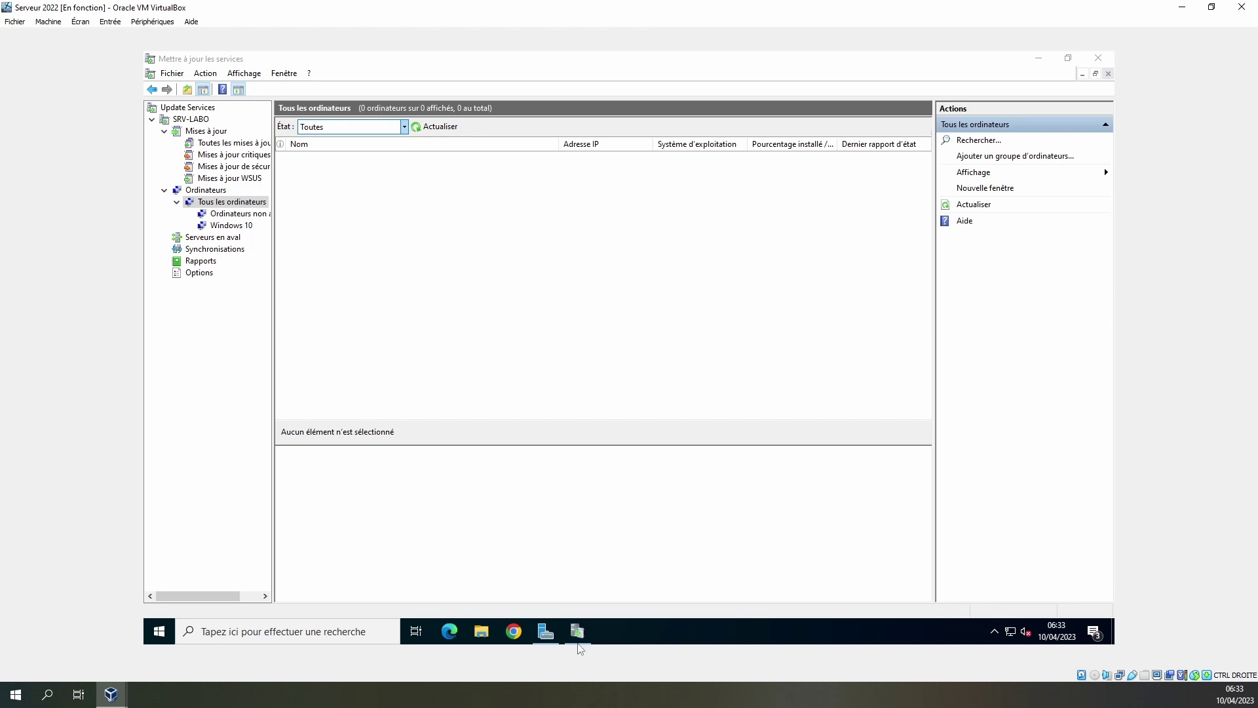
Shut down the server with the reason Matériel : maintenance (planifiée).
{"action": "left_click", "coordinate": [159, 632]}
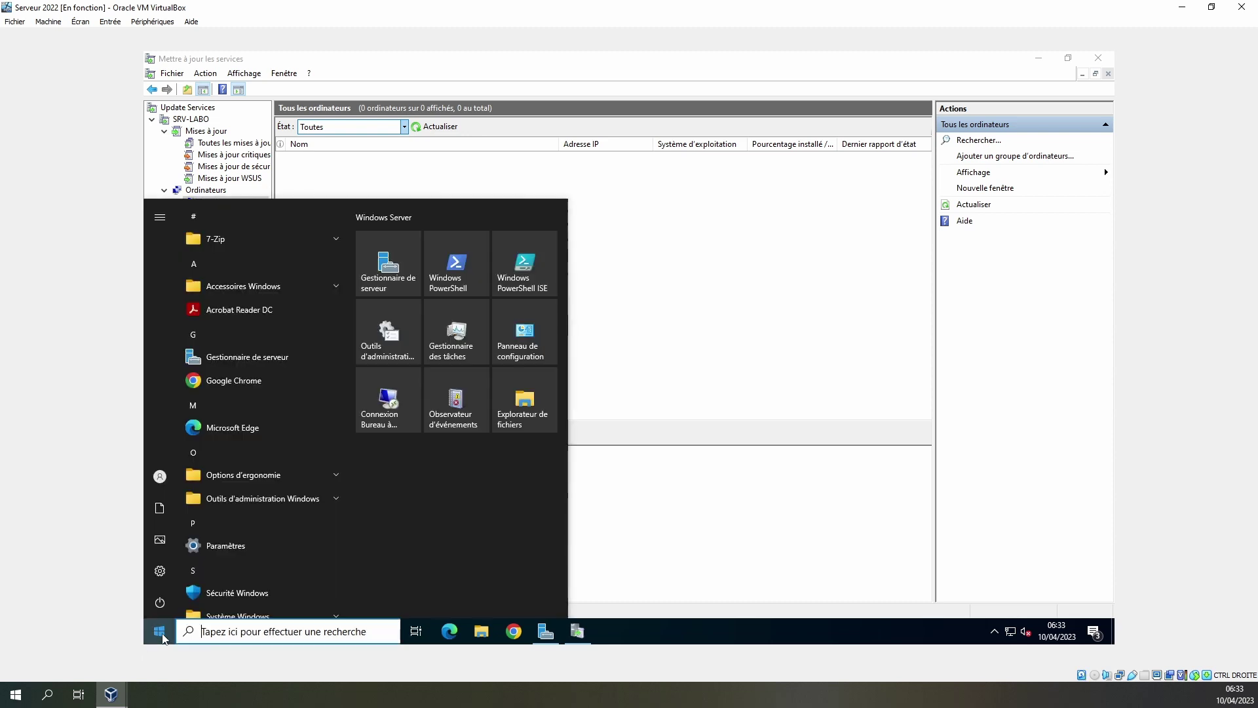
{"action": "left_click", "coordinate": [167, 596]}
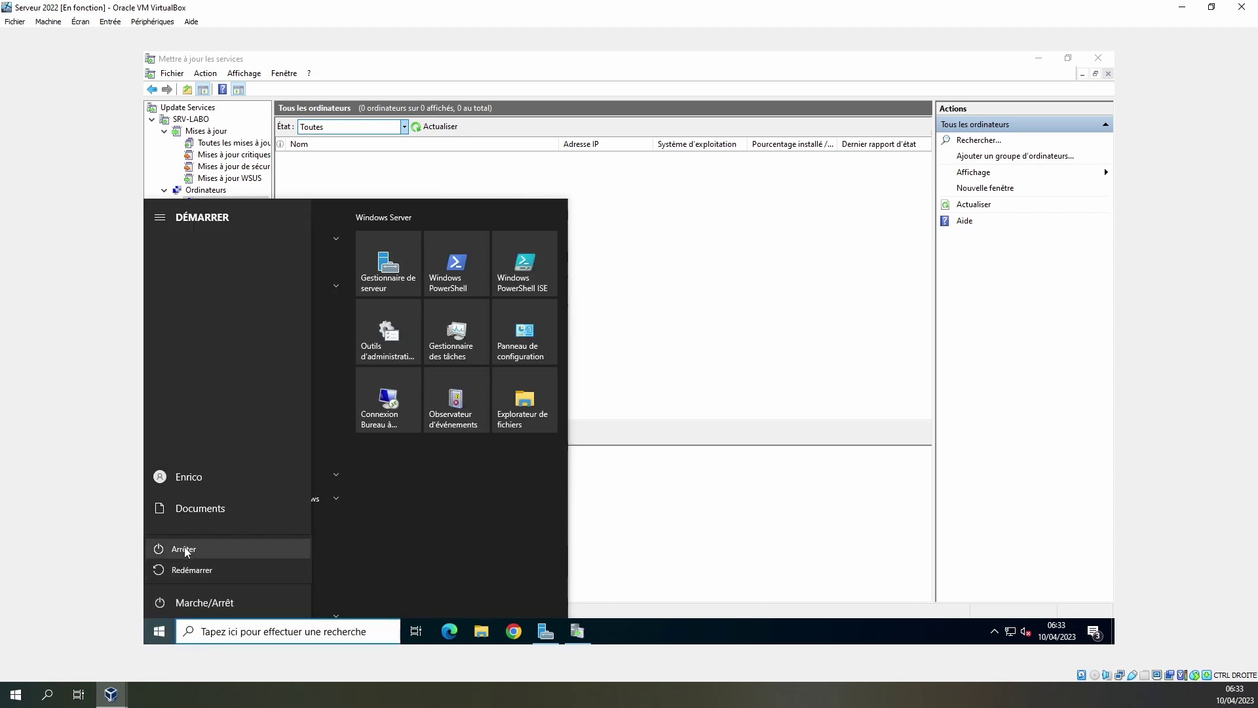
{"action": "left_click", "coordinate": [184, 548]}
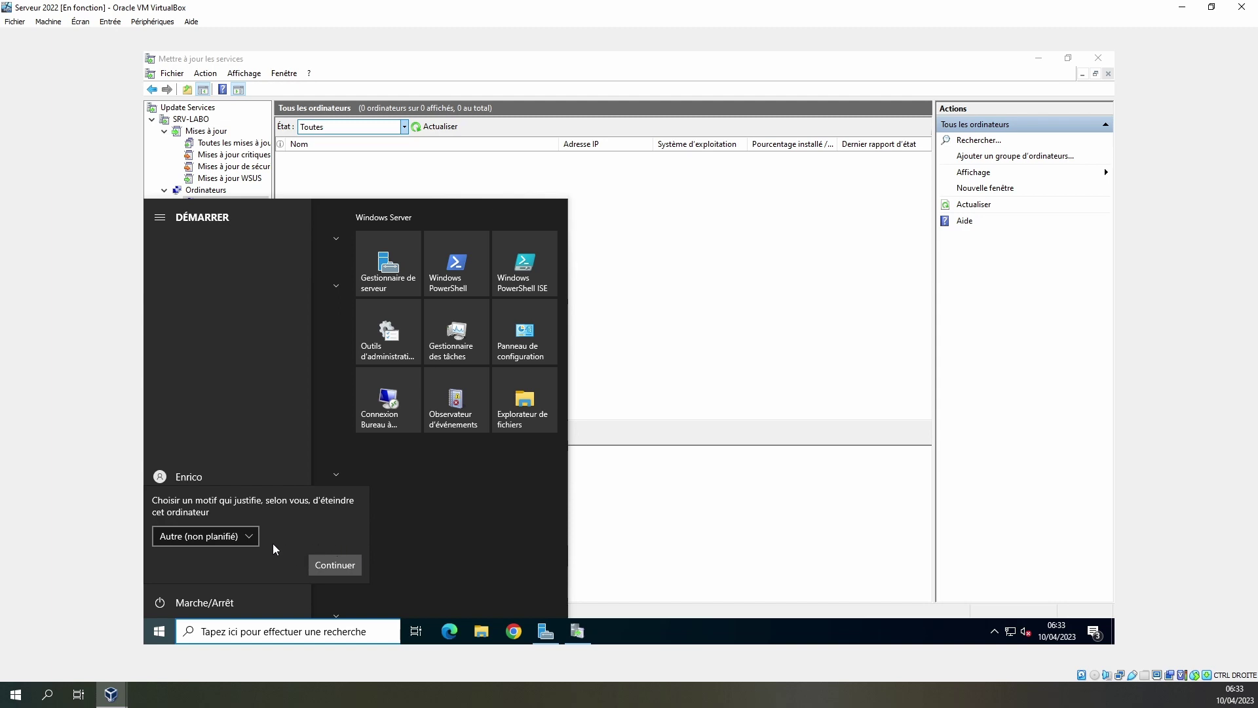
{"action": "left_click", "coordinate": [238, 540]}
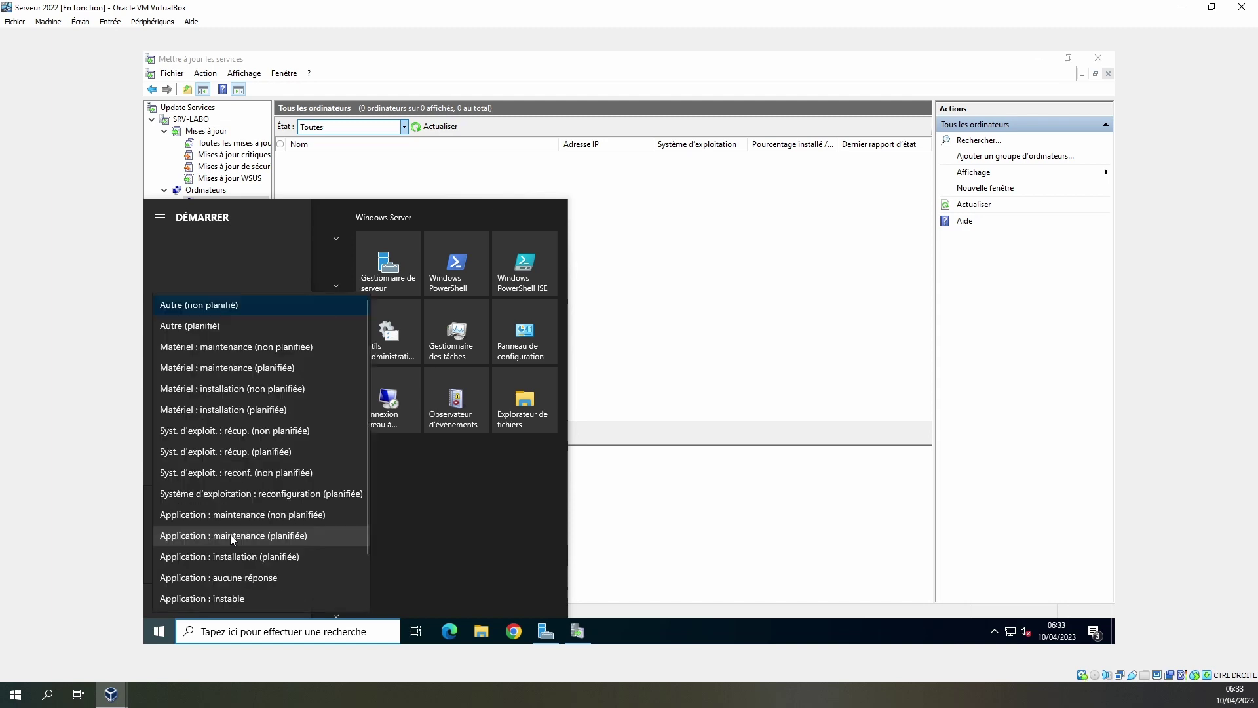
{"action": "left_click", "coordinate": [259, 372]}
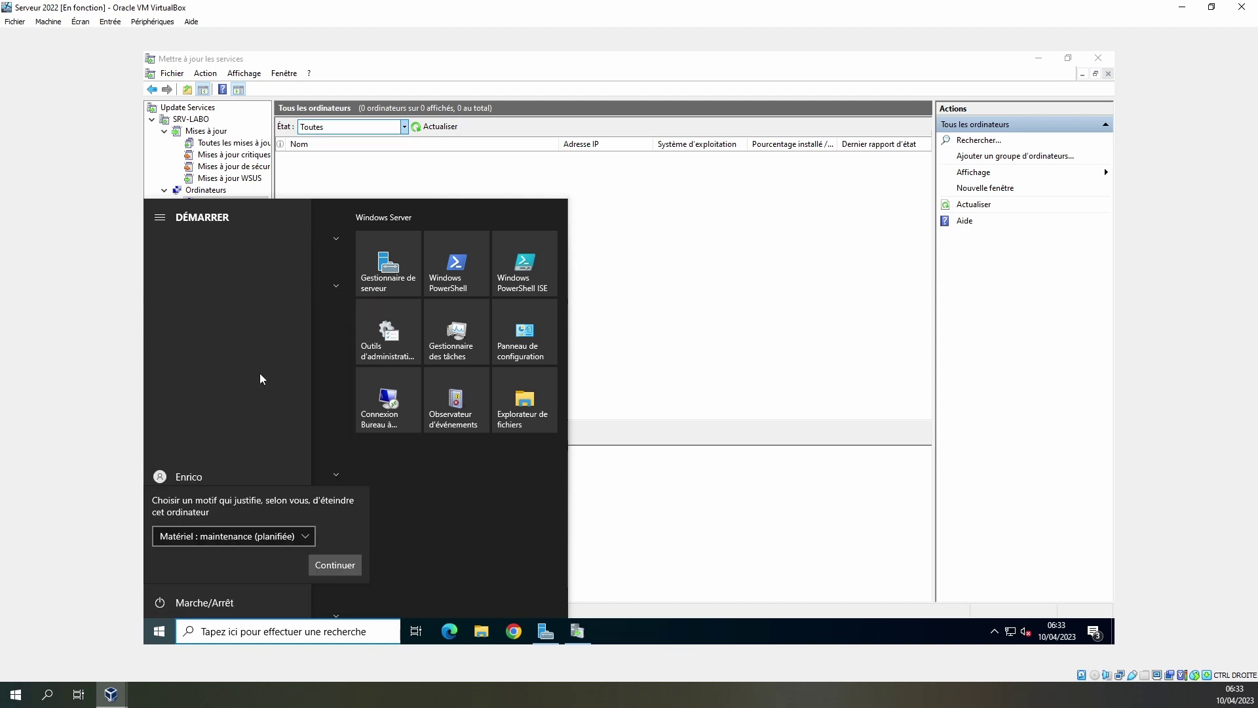
{"action": "left_click", "coordinate": [335, 565]}
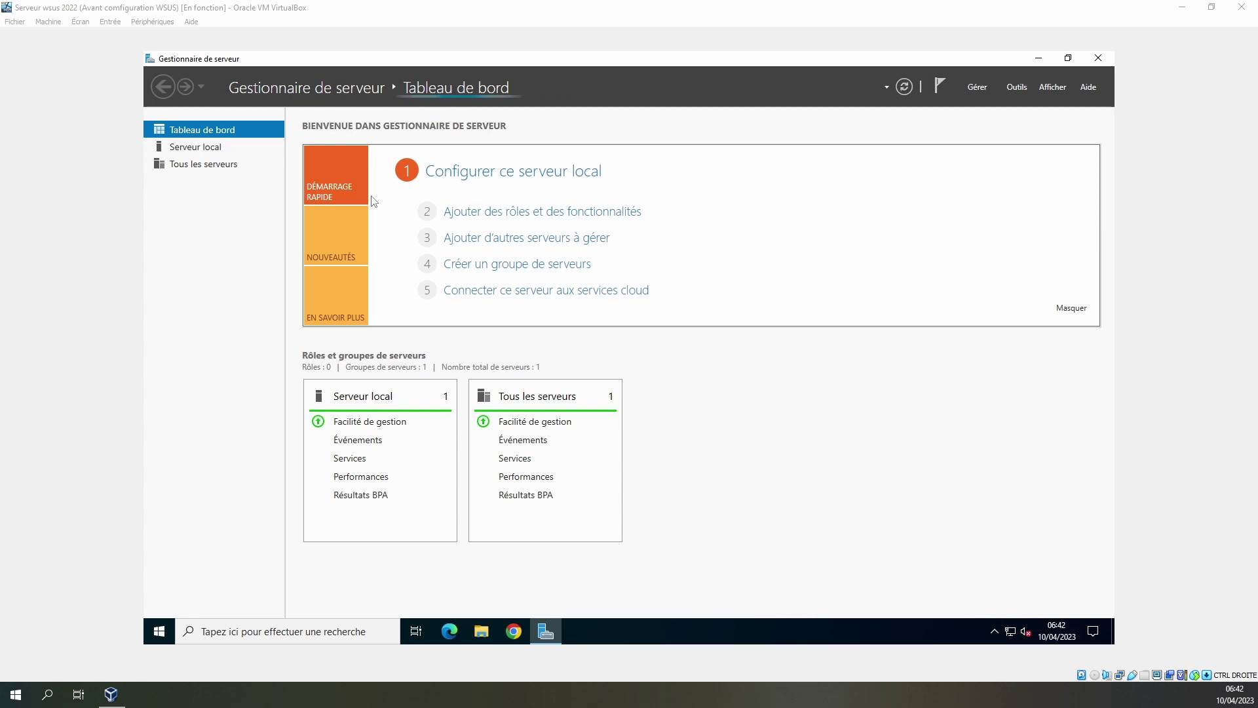
On the Serveur wsus 2022 machine, view the local server properties and open the Windows Server Update Services console.
{"action": "left_click", "coordinate": [190, 148]}
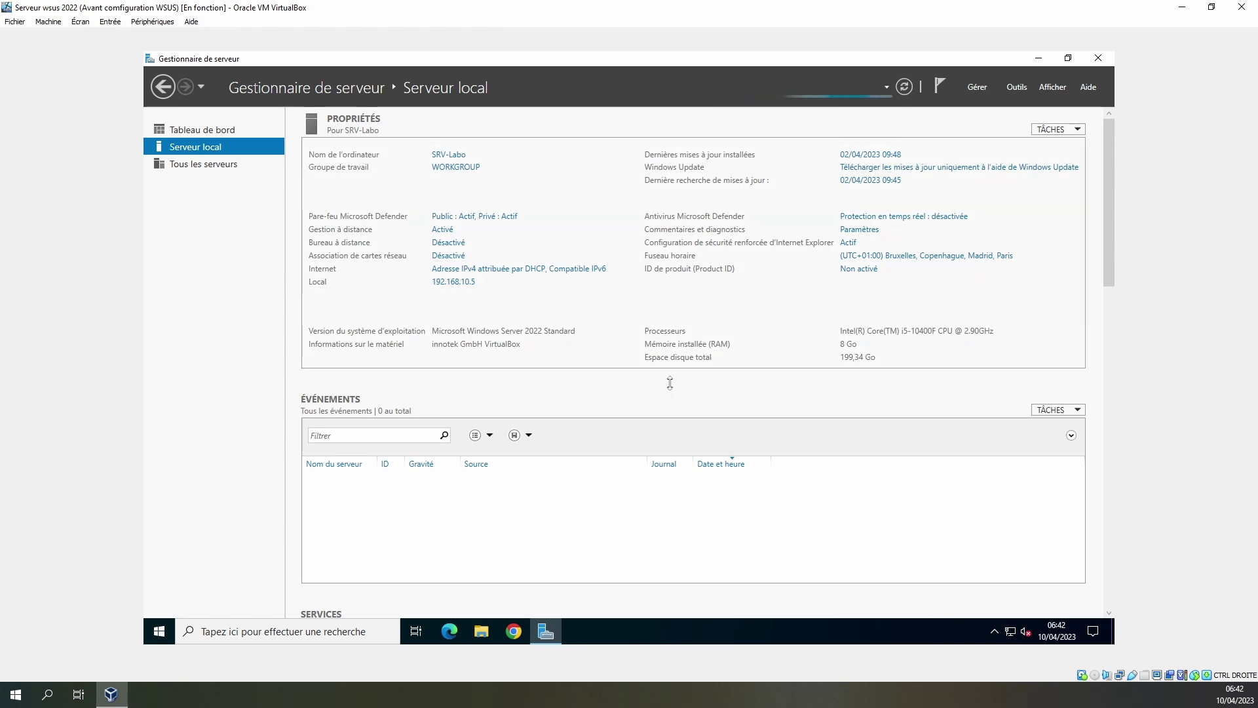
{"action": "left_click", "coordinate": [1017, 89]}
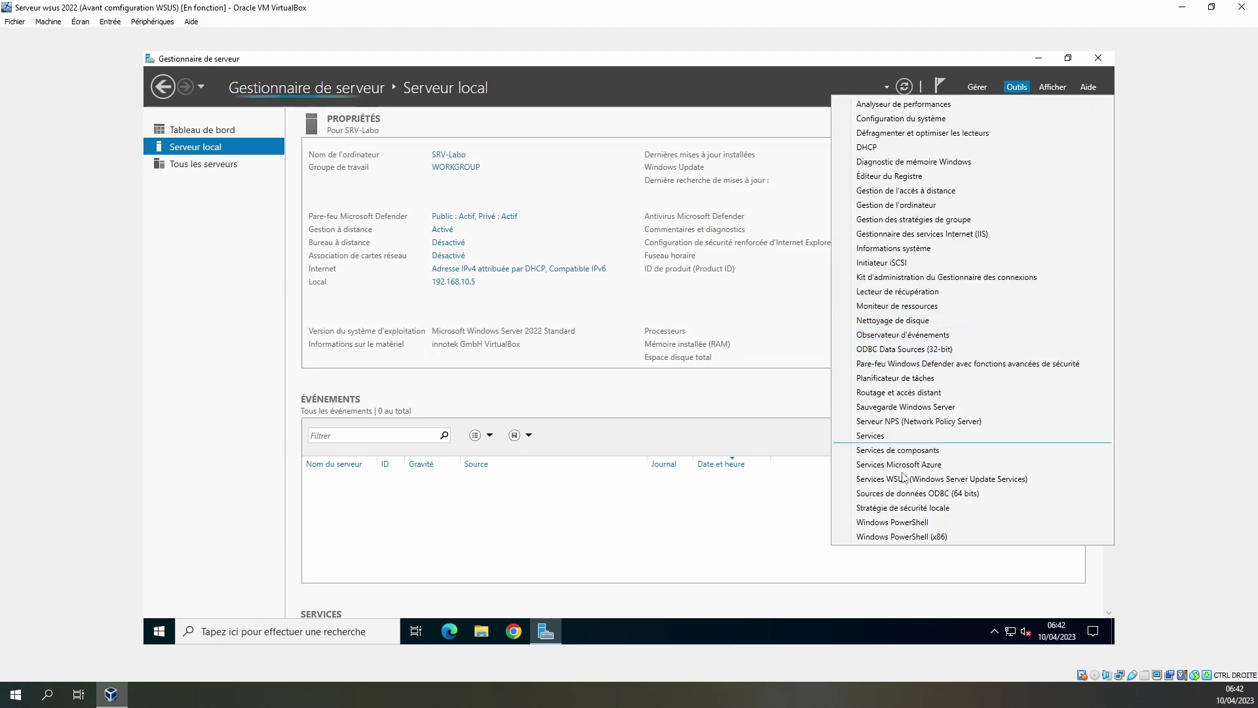
{"action": "left_click", "coordinate": [931, 479]}
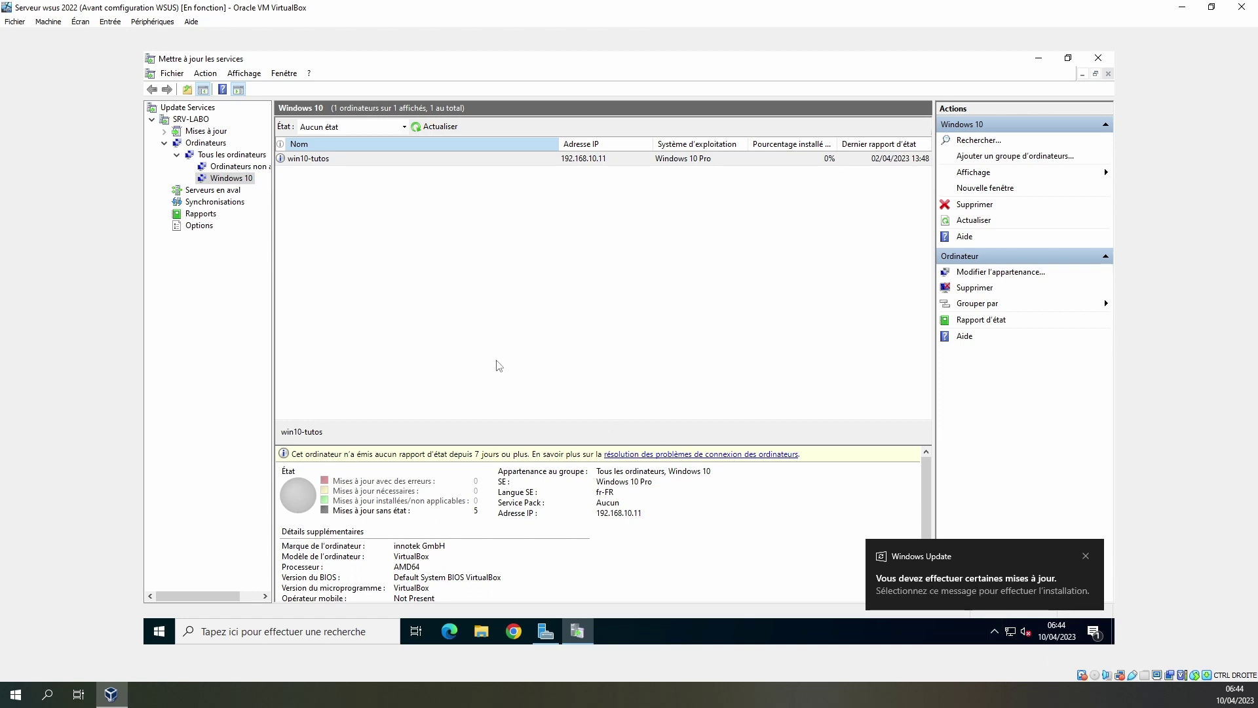
Expand Mises à jour, review its status summary, and examine Toutes les mises à jour filtered by approval Approuvées and state Toutes.
{"action": "left_click", "coordinate": [207, 131]}
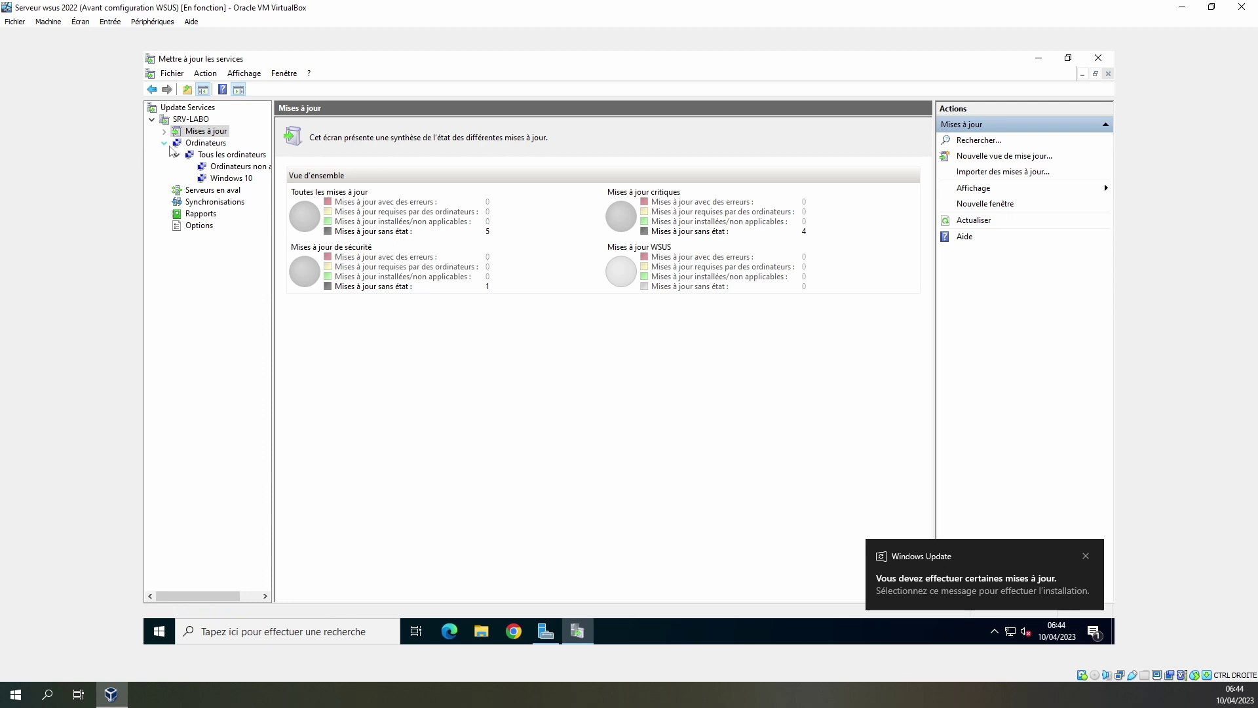
{"action": "left_click", "coordinate": [163, 133]}
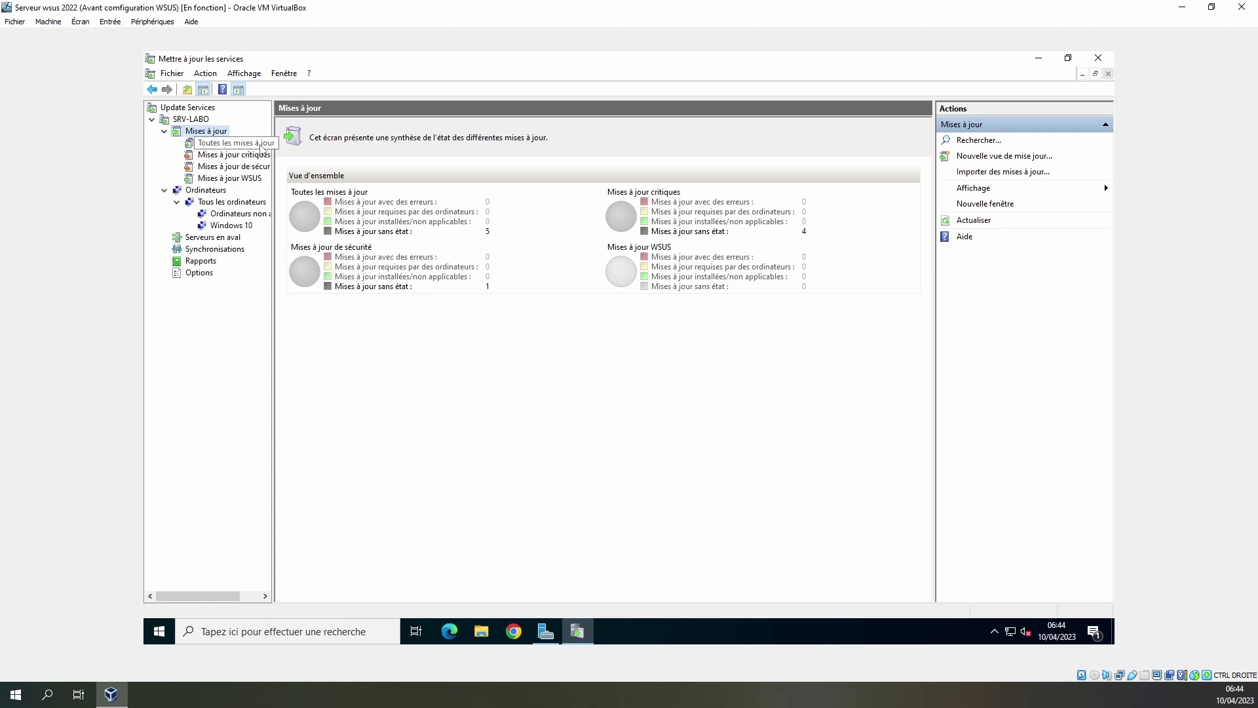
{"action": "left_click", "coordinate": [235, 144]}
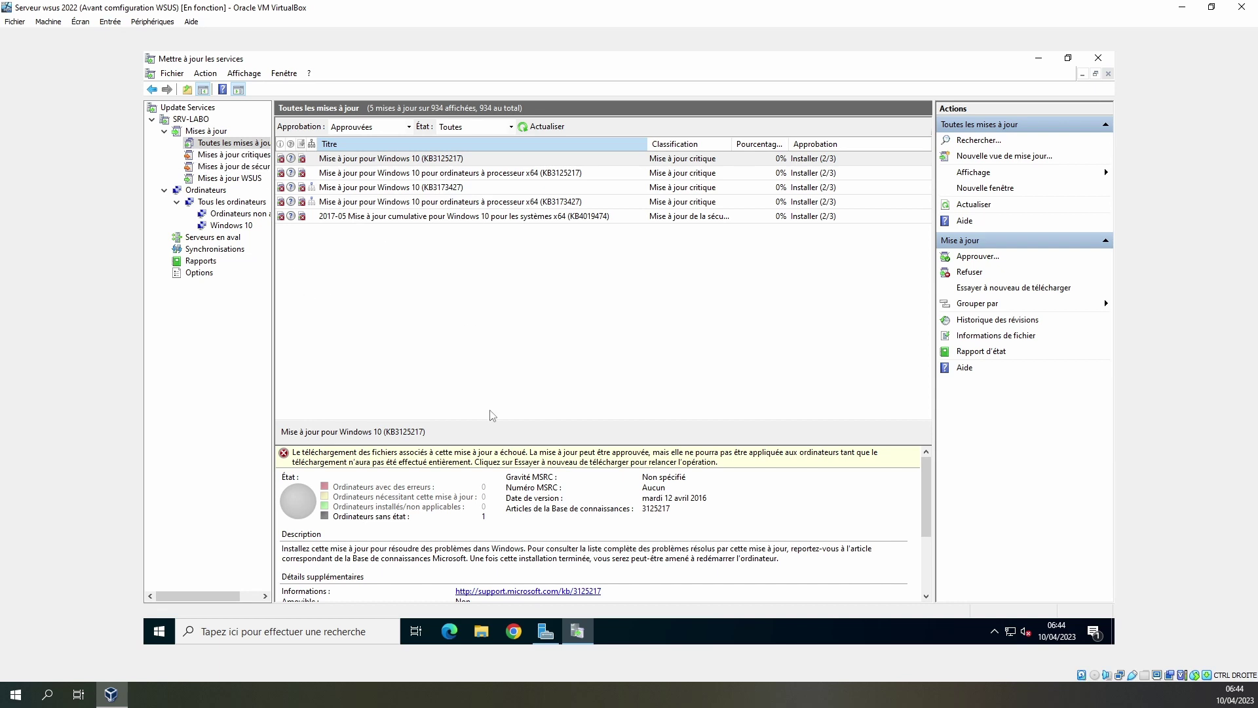
Inspect the computers listed in the Windows 10 group and in Tous les ordinateurs.
{"action": "left_click", "coordinate": [240, 226]}
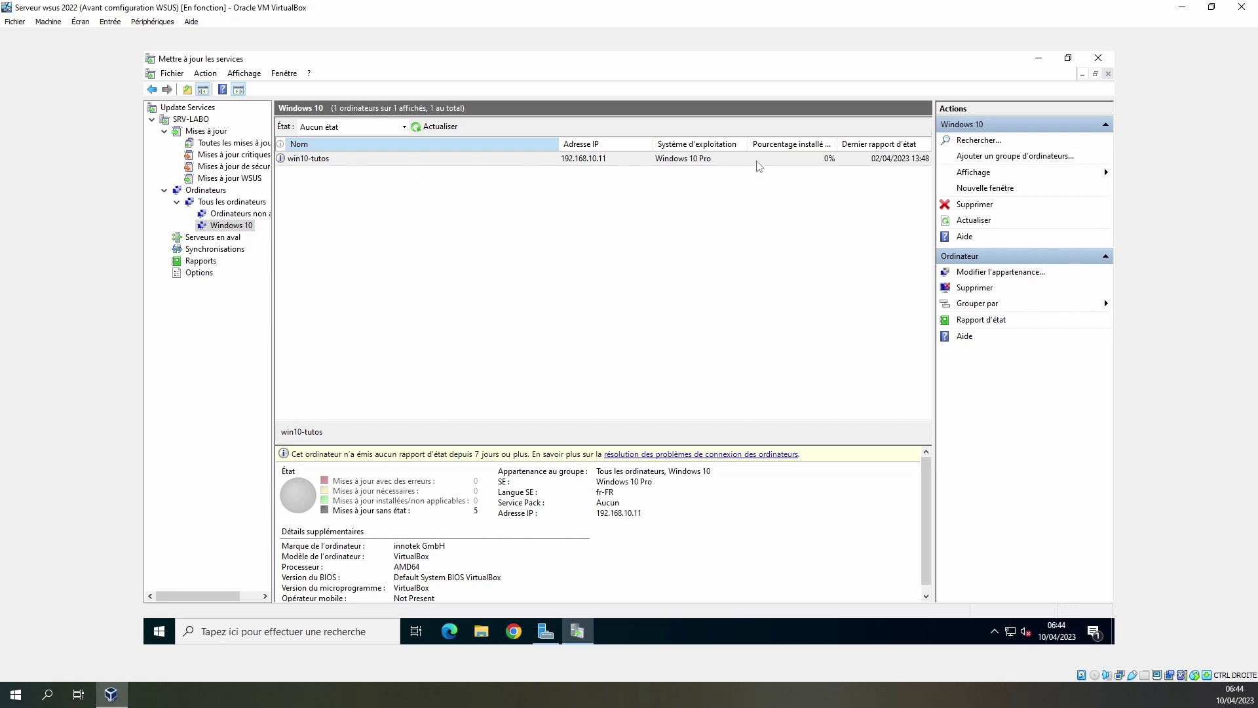
{"action": "left_click", "coordinate": [218, 202]}
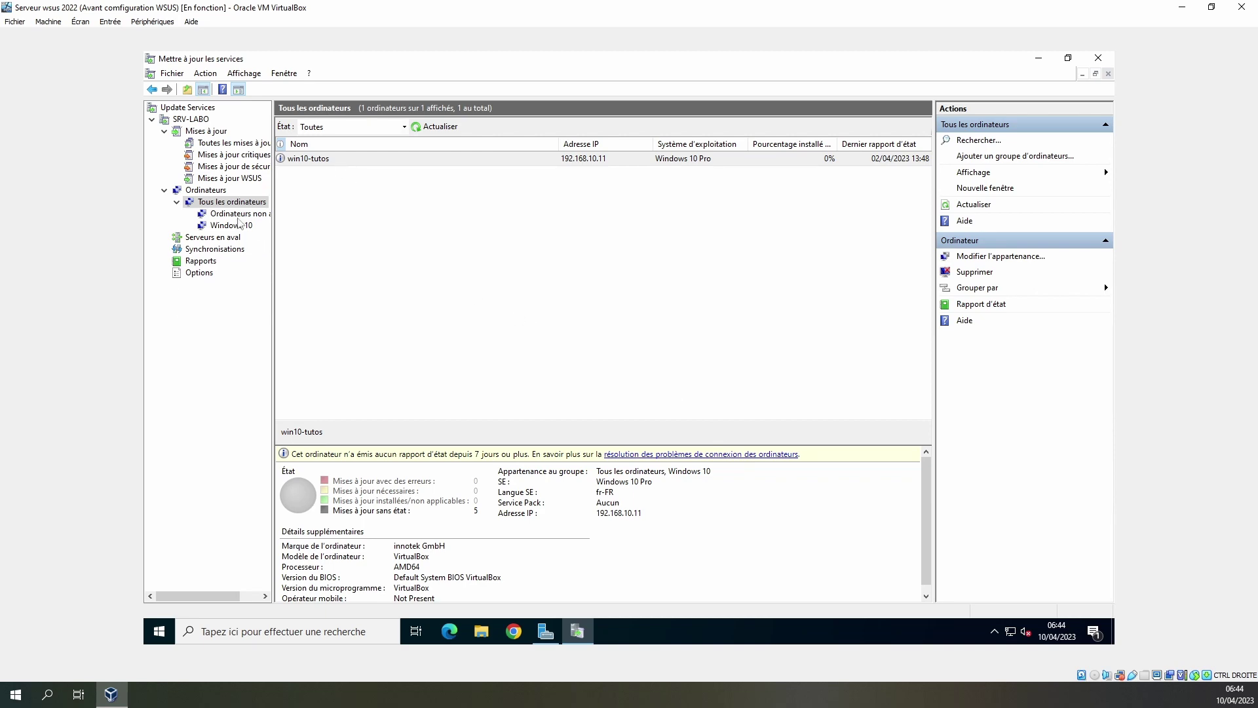
{"action": "left_click", "coordinate": [248, 227]}
Browse the product list in the Produits et classifications options, cancel without changes, and return to the Windows 10 computer group.
{"action": "left_click", "coordinate": [201, 272]}
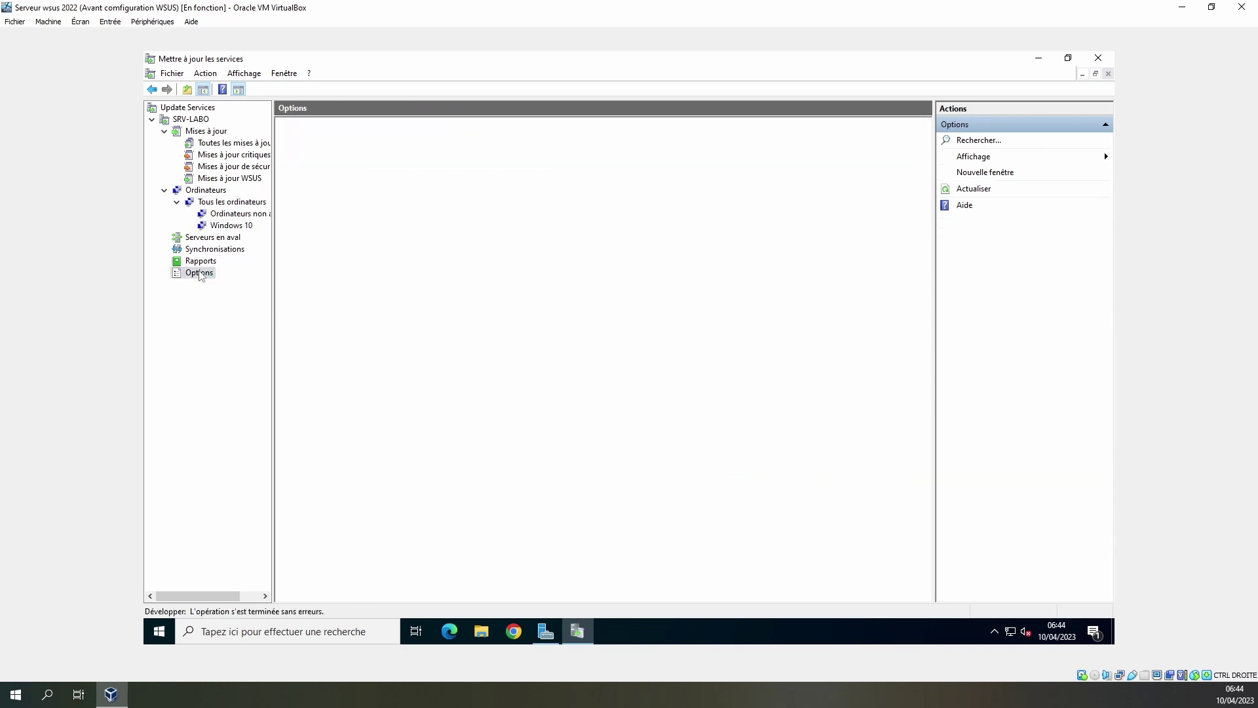
{"action": "left_click", "coordinate": [374, 234]}
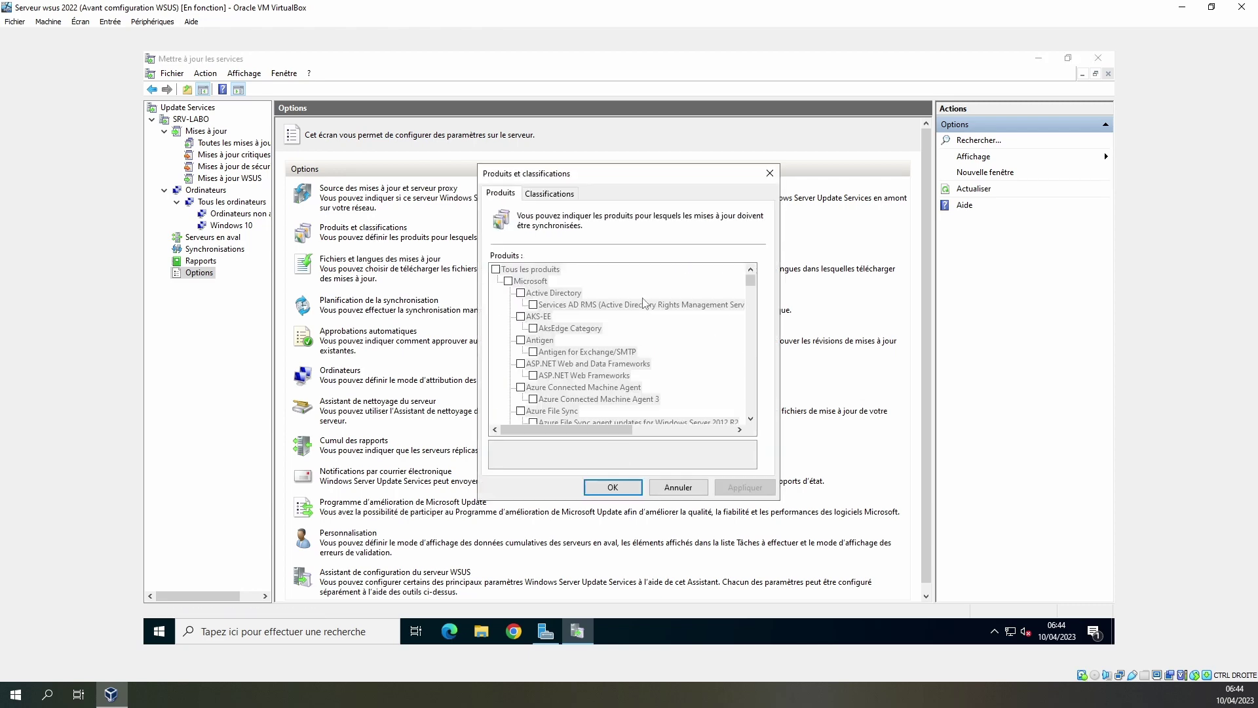
{"action": "scroll", "coordinate": [698, 350], "scroll_direction": "down", "scroll_amount": 2}
{"action": "scroll", "coordinate": [697, 351], "scroll_direction": "down", "scroll_amount": 10}
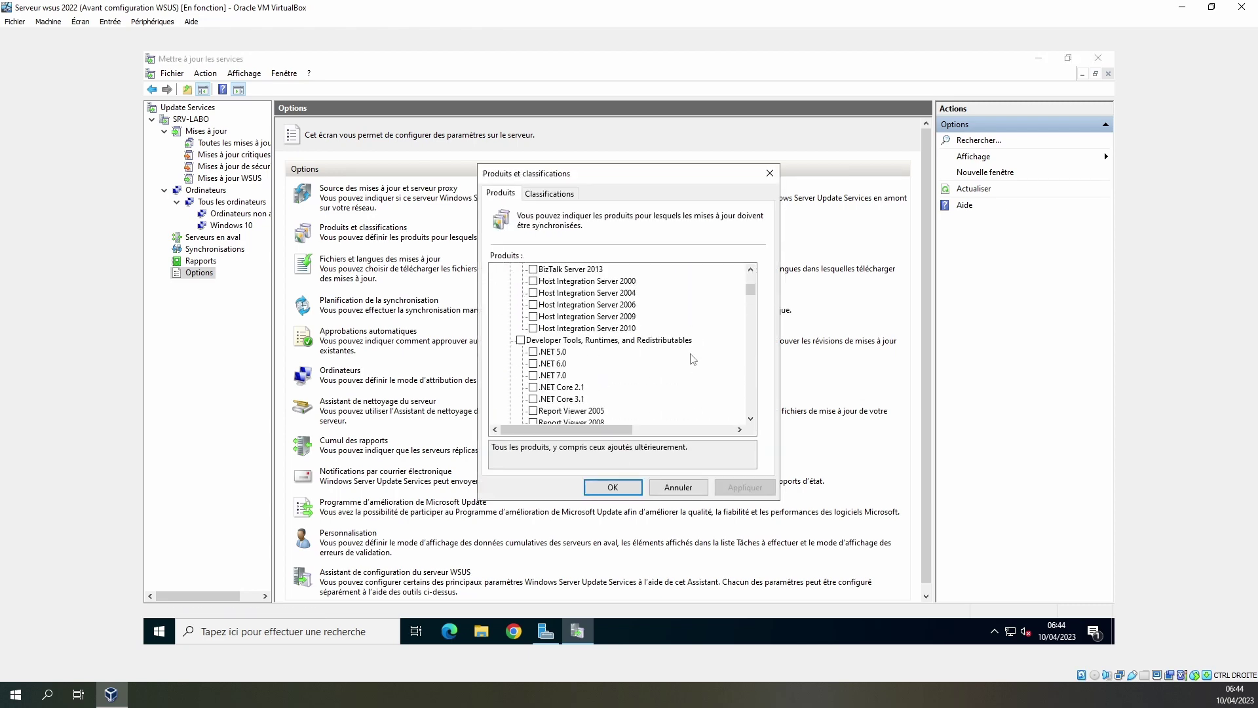
{"action": "left_click", "coordinate": [685, 488]}
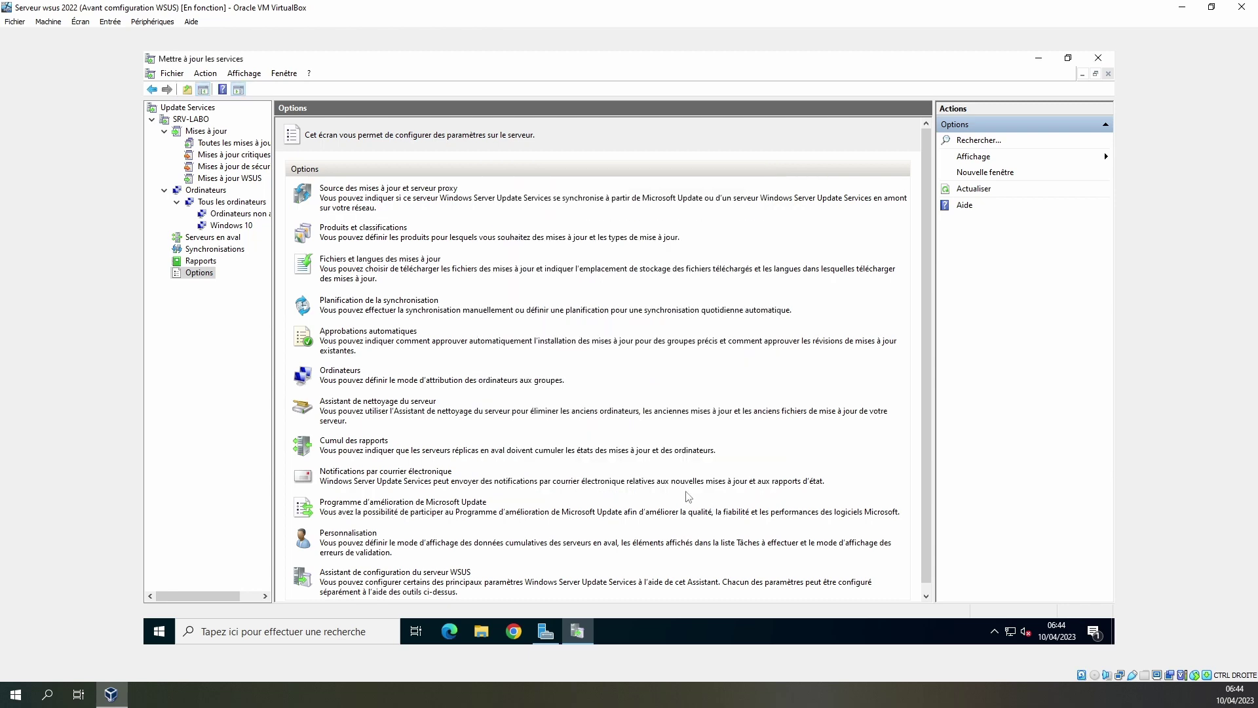
{"action": "left_click", "coordinate": [223, 225]}
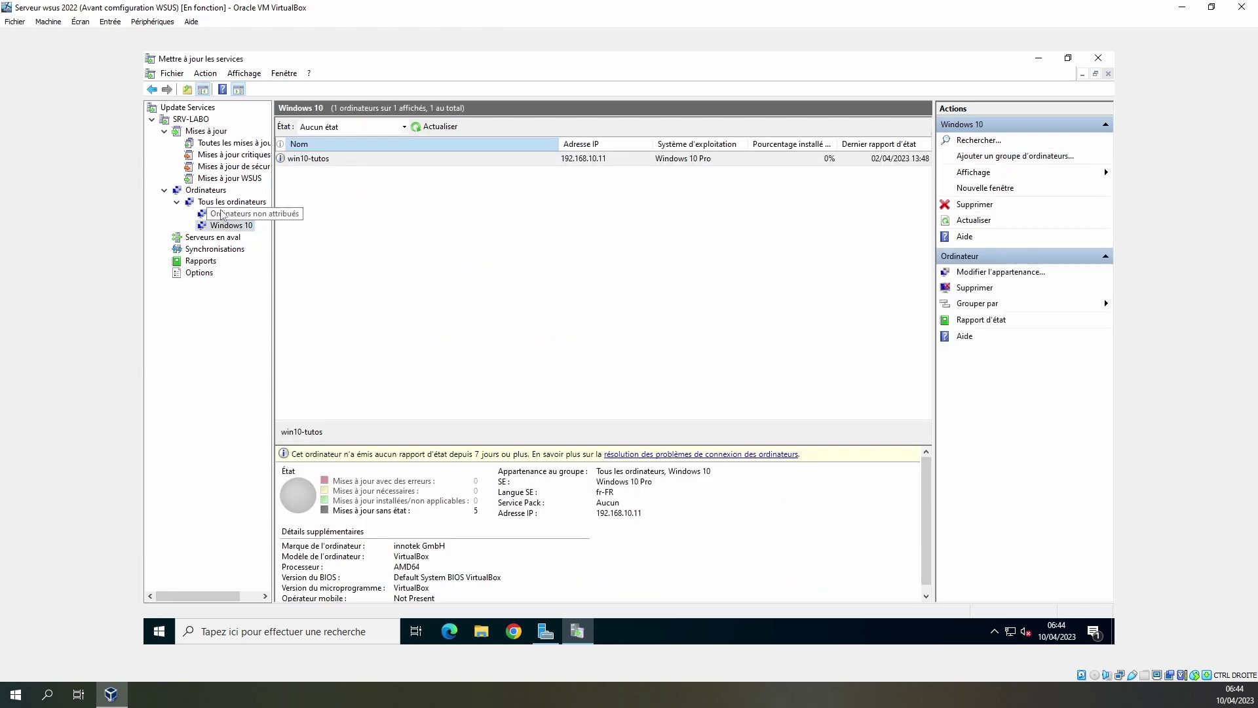
Review the computers in Tous les ordinateurs, the Ordinateurs status overview, and the Windows 10 group.
{"action": "left_click", "coordinate": [217, 201]}
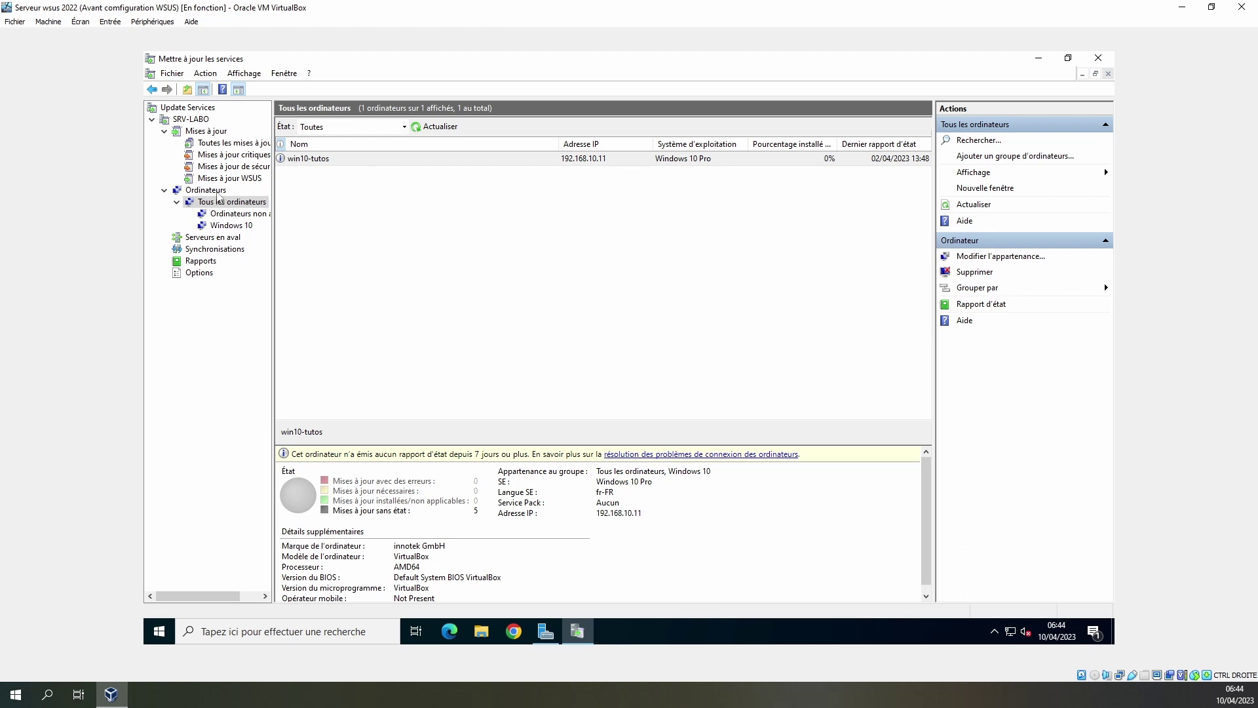
{"action": "left_click", "coordinate": [218, 193]}
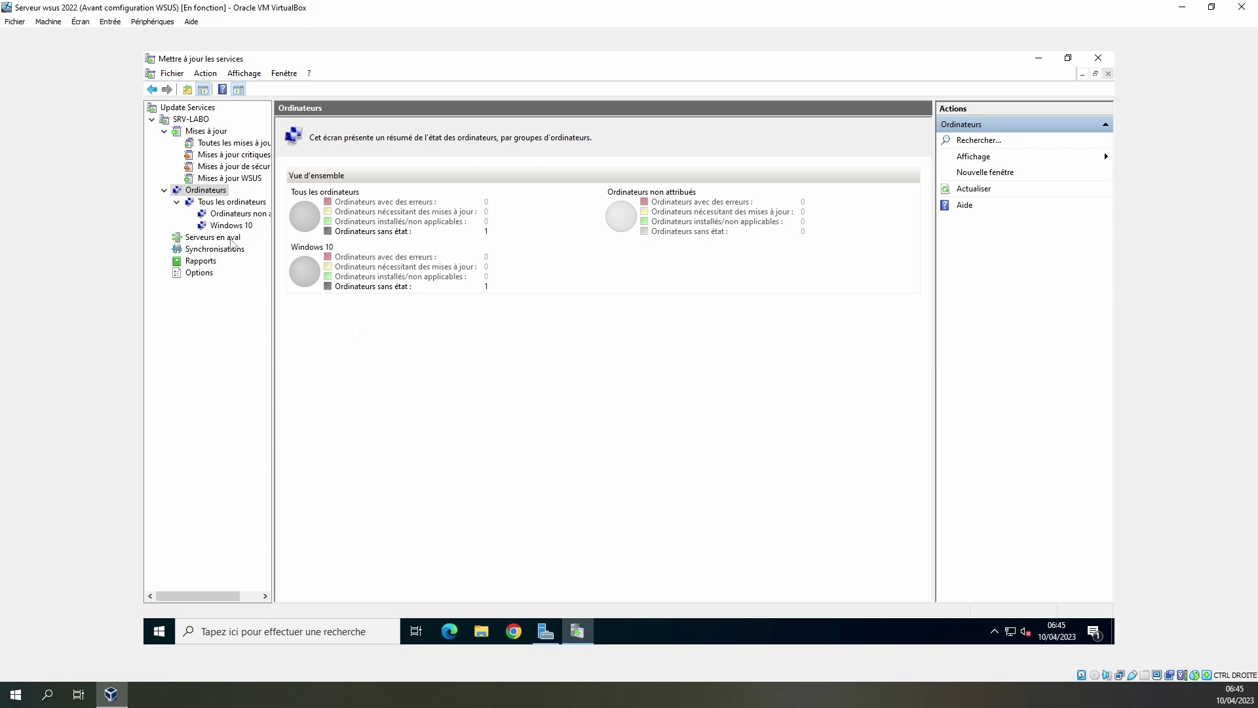
{"action": "left_click", "coordinate": [231, 226]}
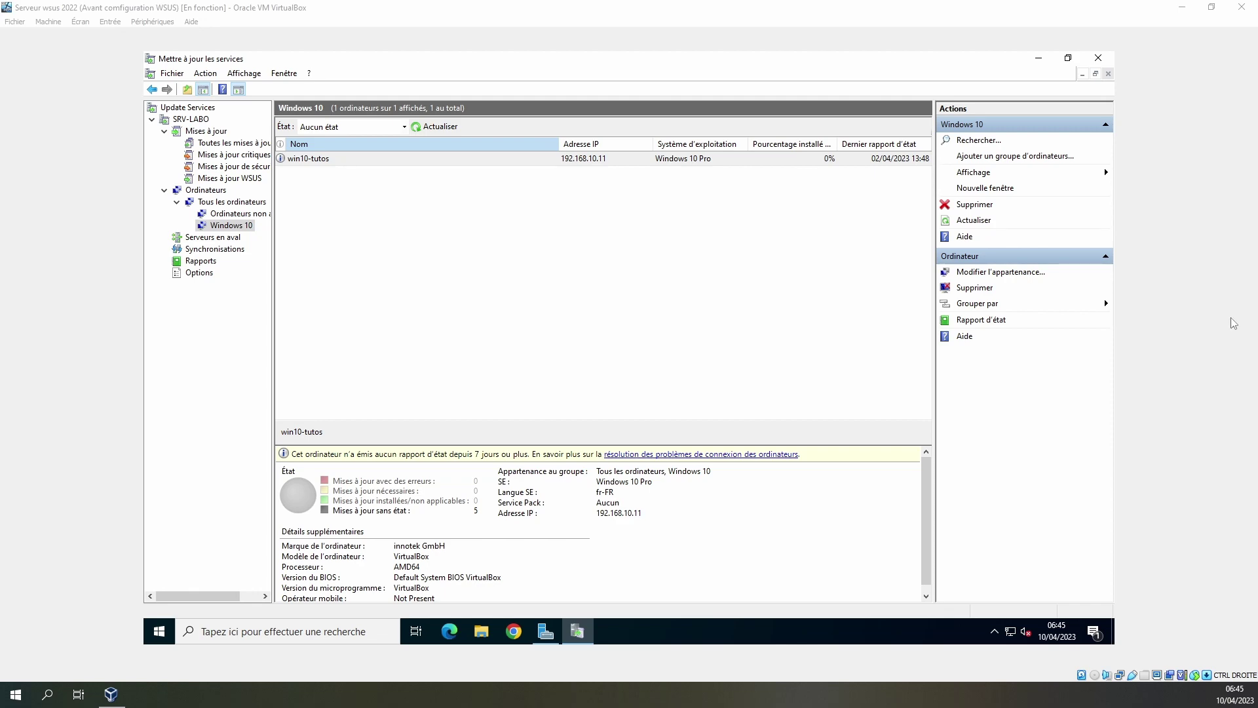
Examine the all, critical, security and WSUS update views under Mises à jour, and return to the Windows 10 computer group.
{"action": "left_click", "coordinate": [208, 143]}
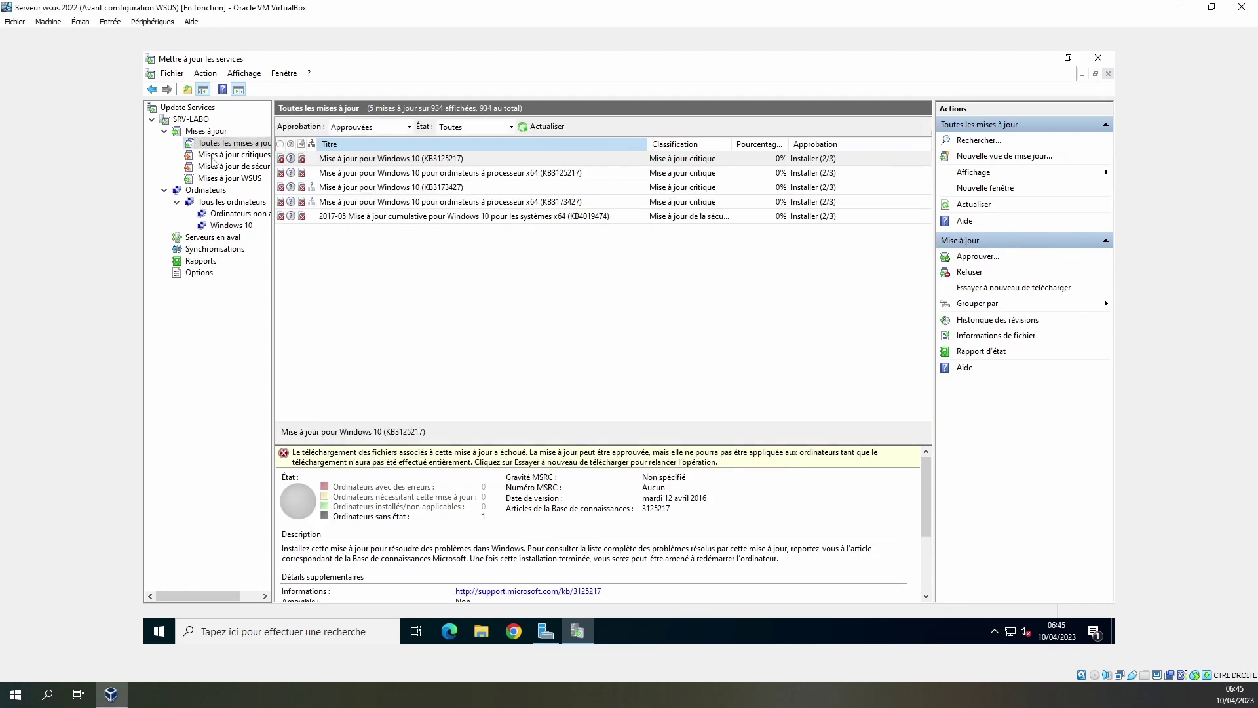
{"action": "left_click", "coordinate": [209, 155]}
{"action": "left_click", "coordinate": [210, 167]}
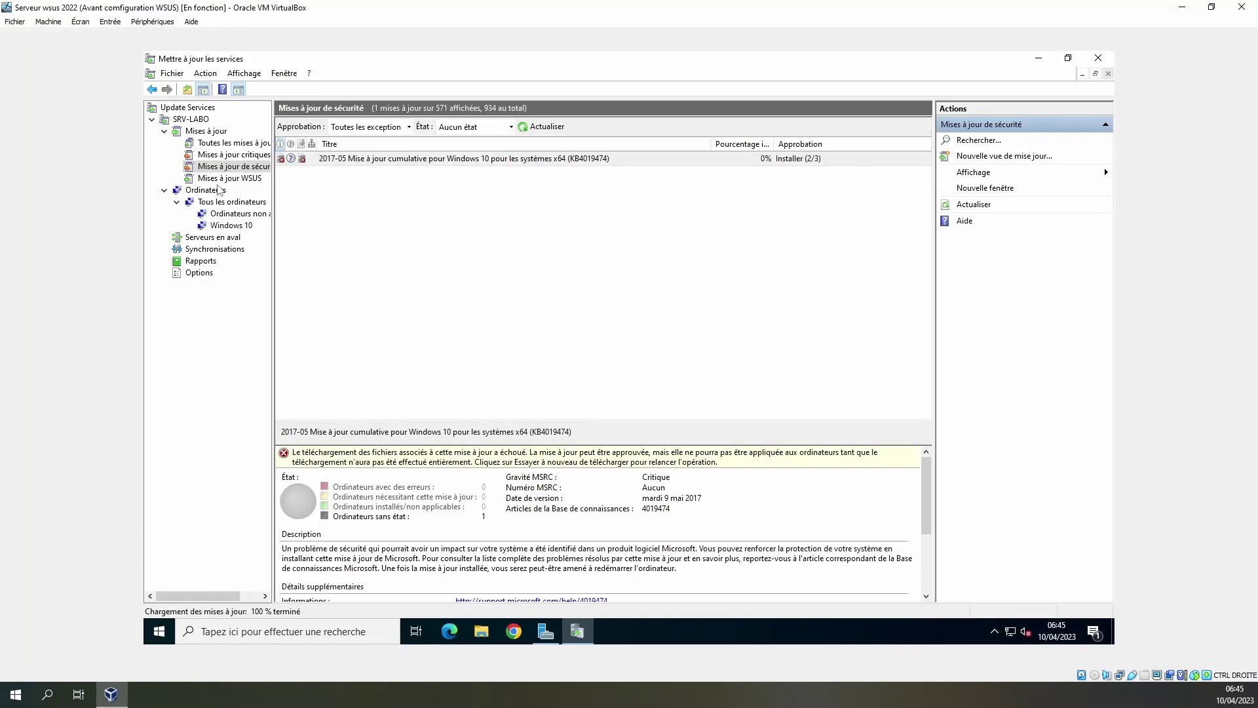
{"action": "left_click", "coordinate": [222, 181]}
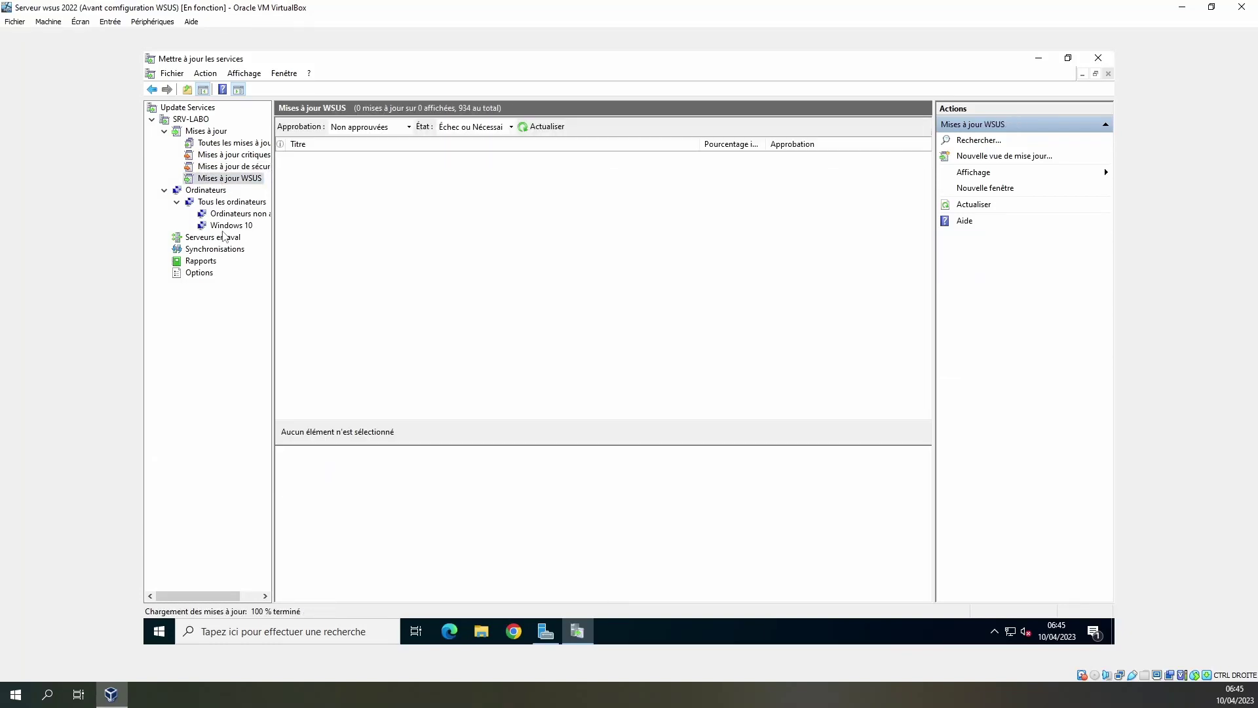
{"action": "left_click", "coordinate": [231, 226]}
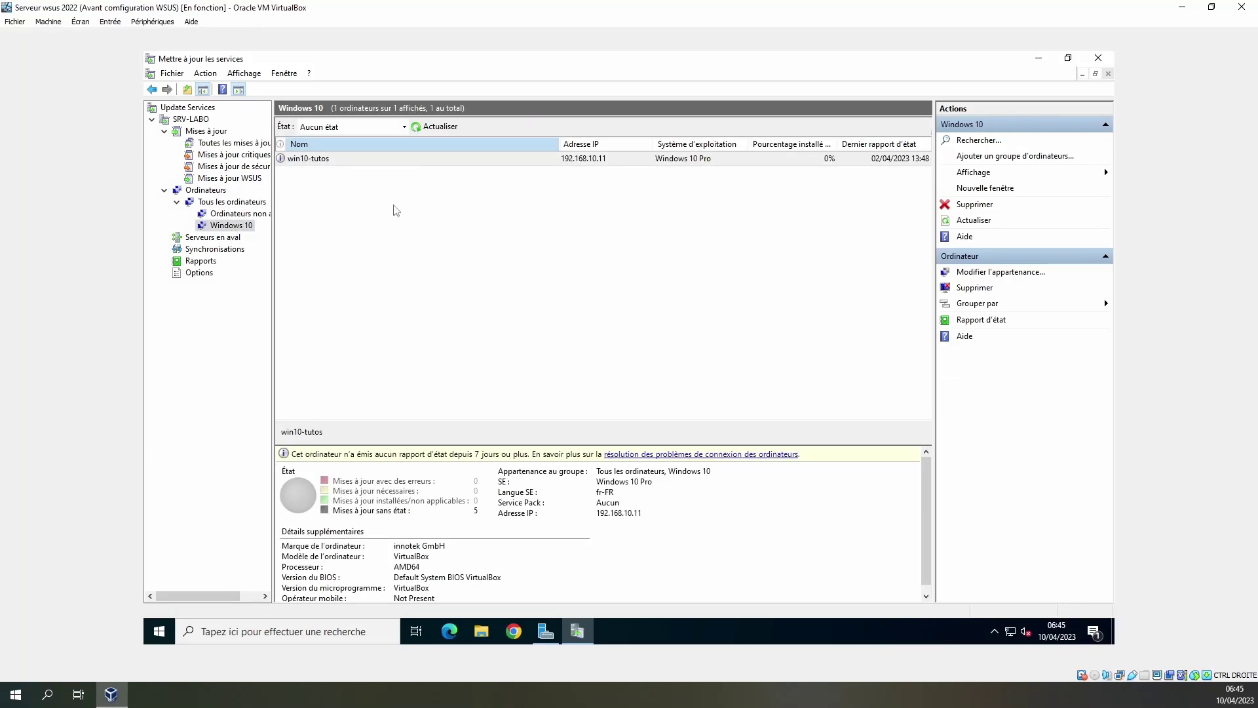